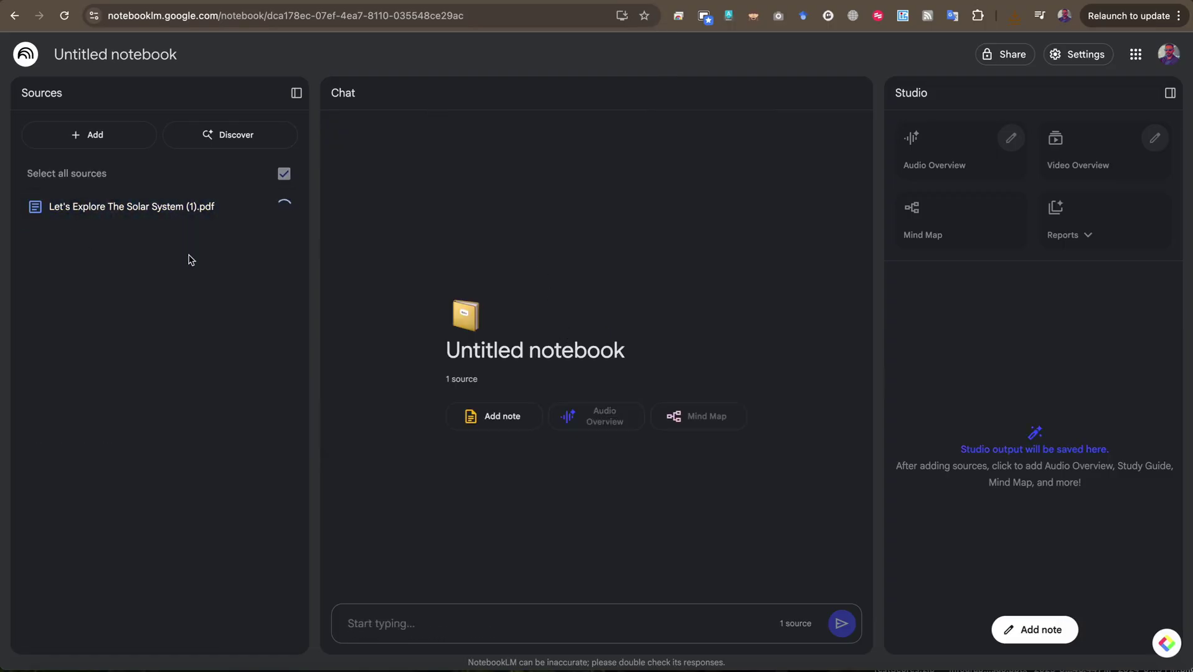
click(167, 206)
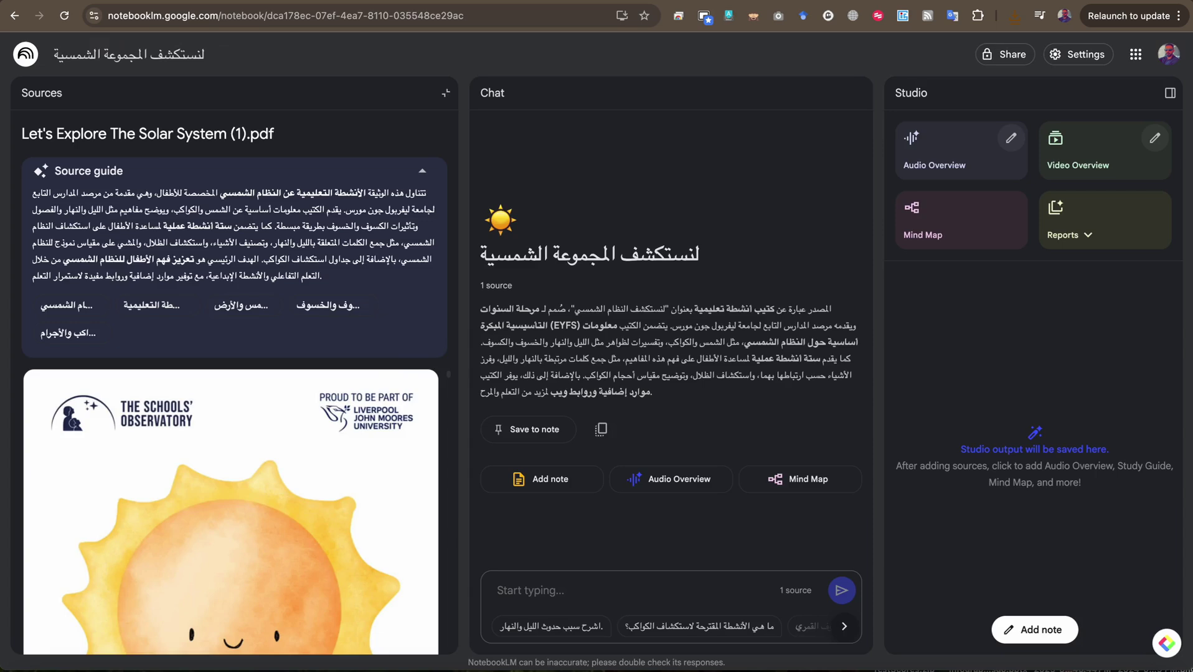
click(446, 93)
click(87, 134)
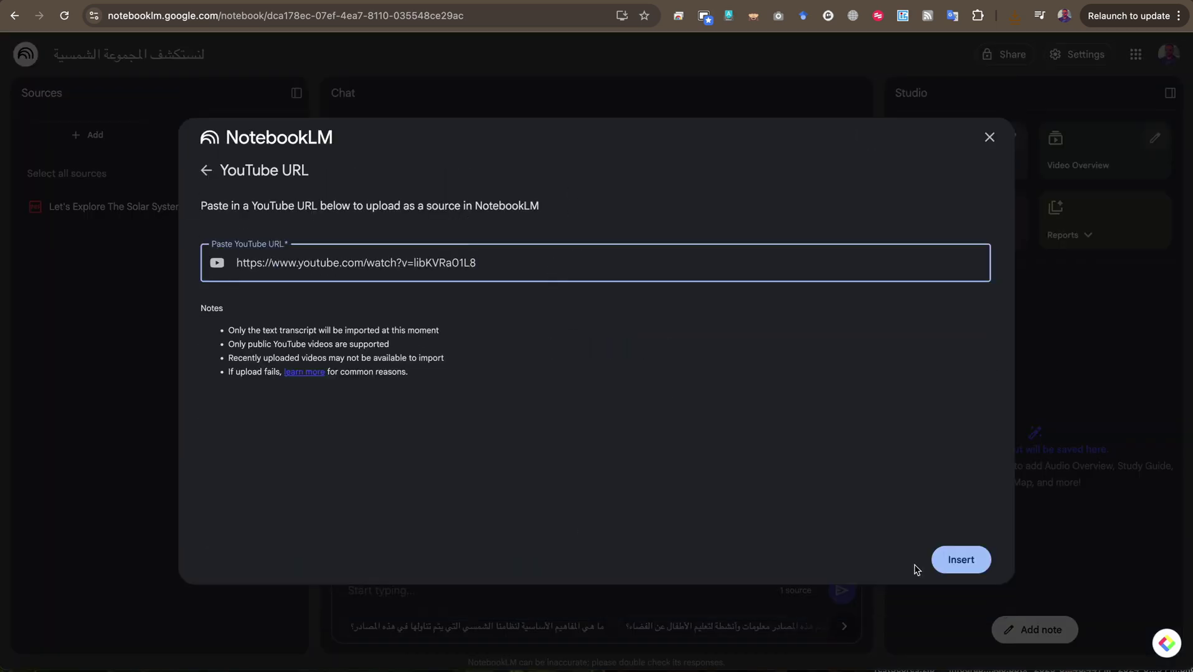
click(959, 561)
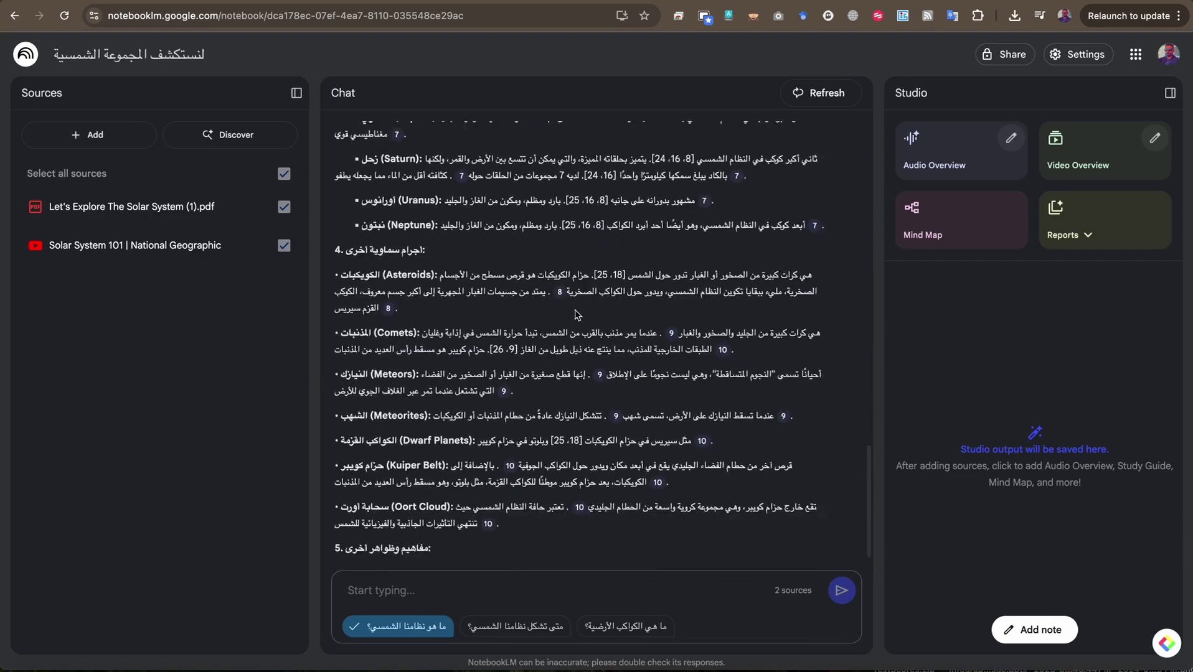
- Ask the chat the suggested question "ما هي الكواكب الأرضية؟" and check the source passage cited for the planets' location
click(625, 626)
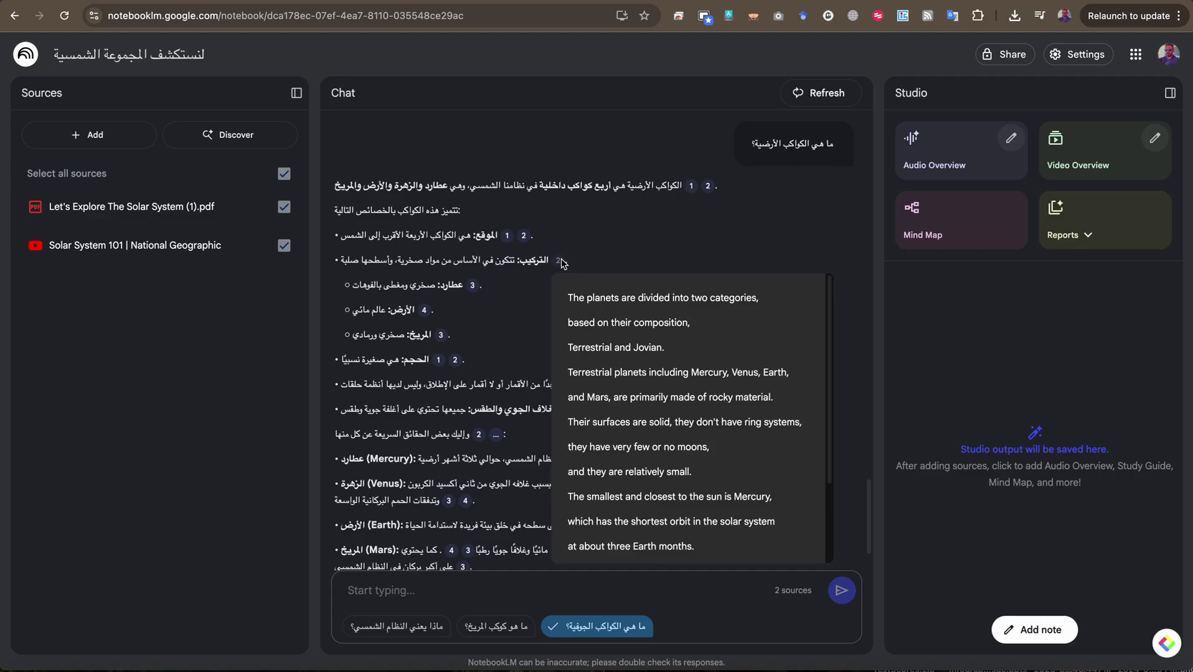
click(508, 236)
scroll(359, 378, down, 5)
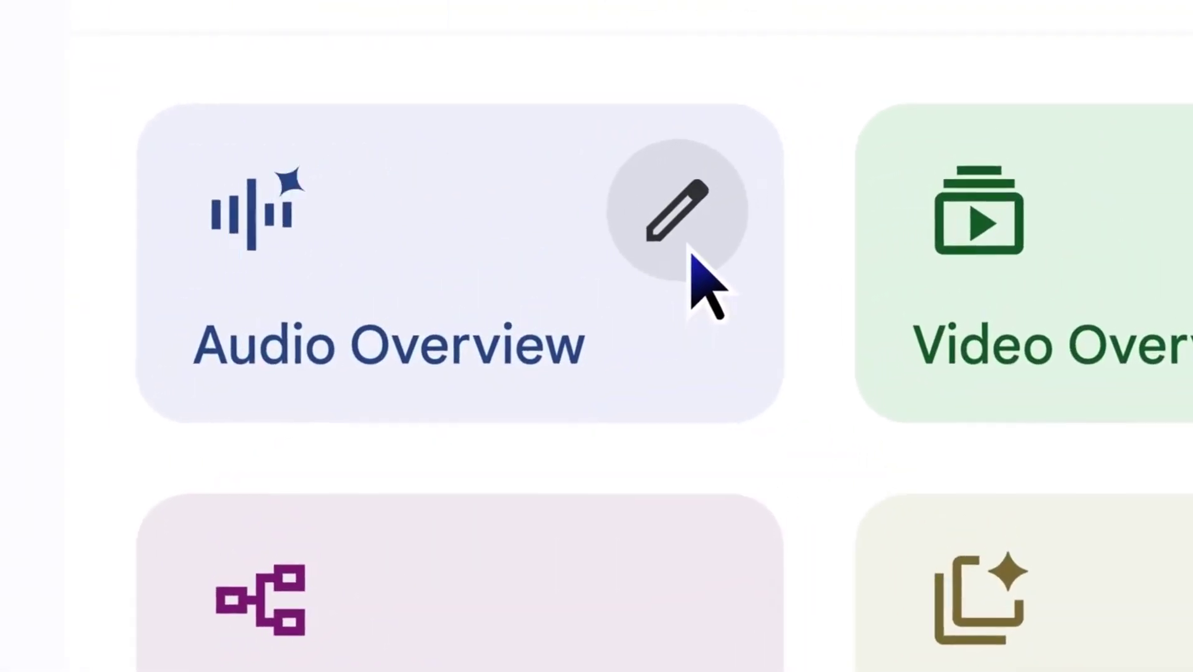
- Generate an Audio Overview in the Brief format, in English with the default length
click(685, 236)
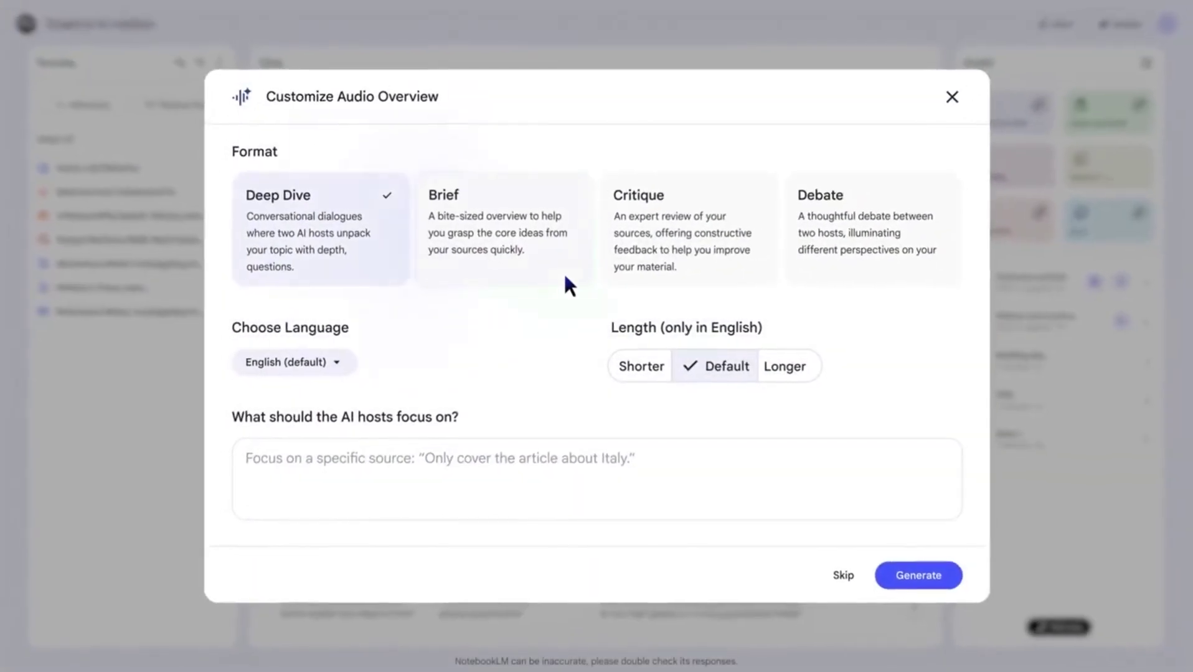
click(565, 278)
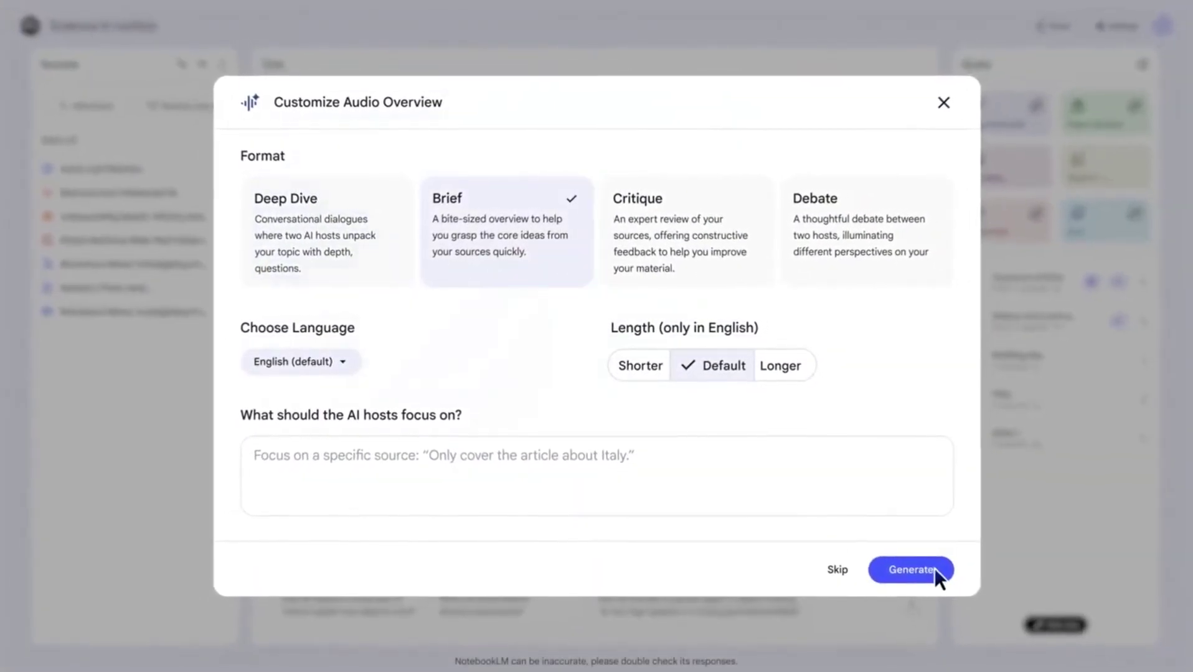
click(911, 569)
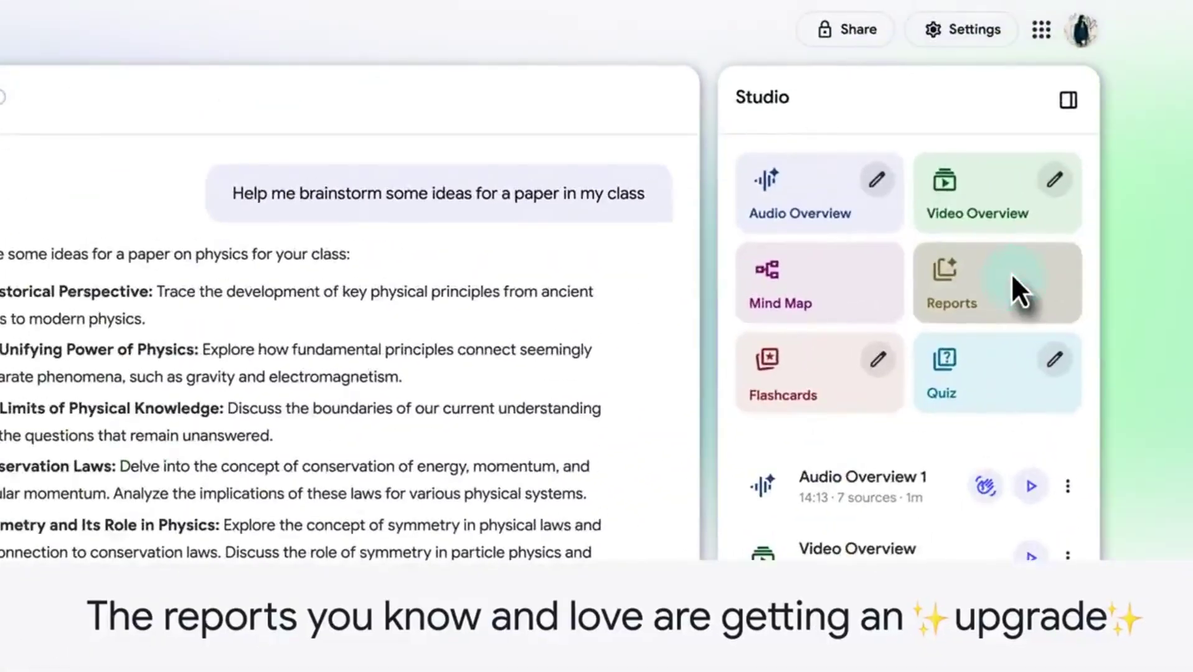
- Open the report options, and open the saved mind map in the Gemini Flash Thinking notebook
click(1109, 229)
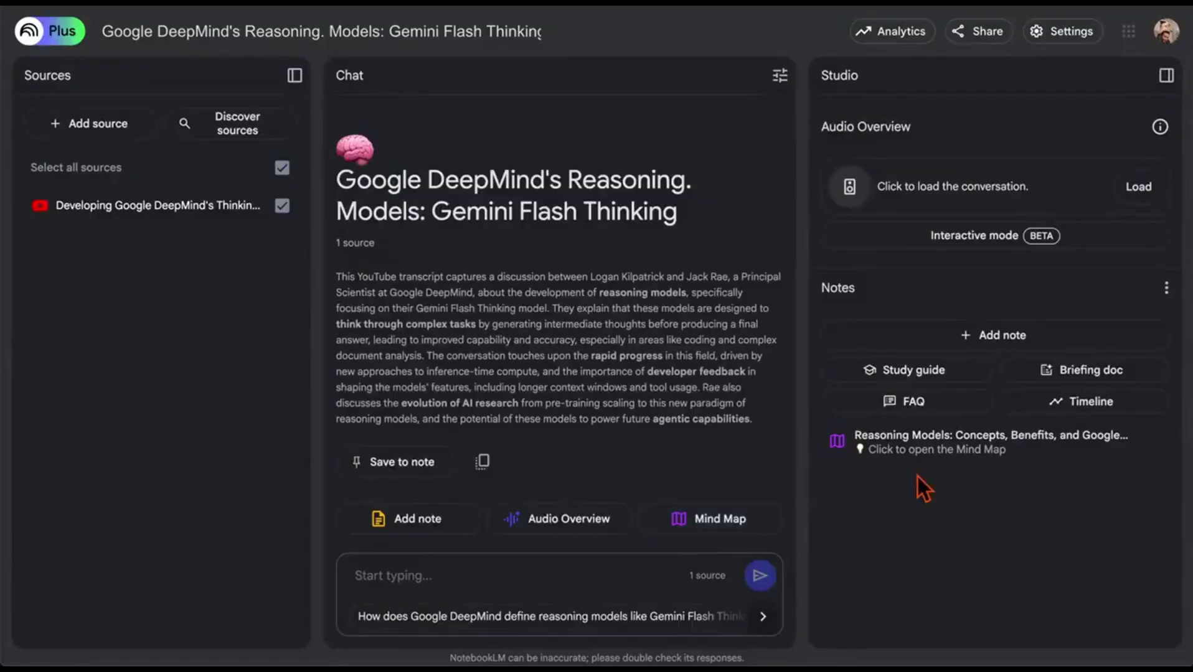
click(934, 444)
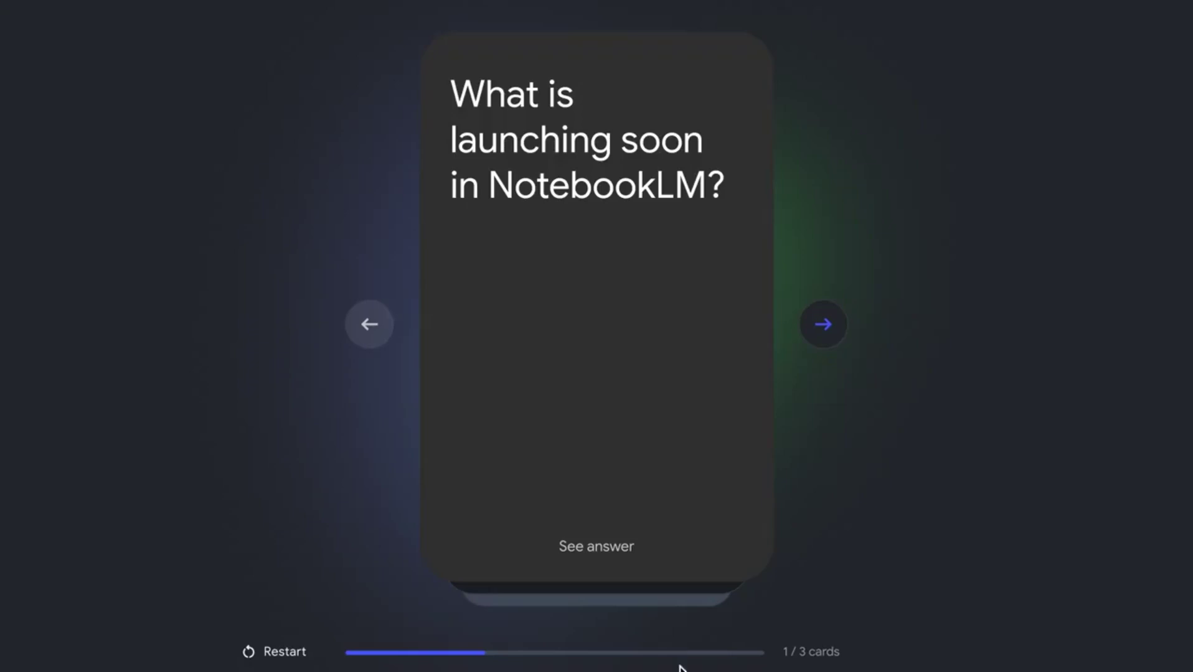
- Reveal the answers of the first two flashcards, about what is launching in NotebookLM and in which languages
click(599, 541)
click(819, 323)
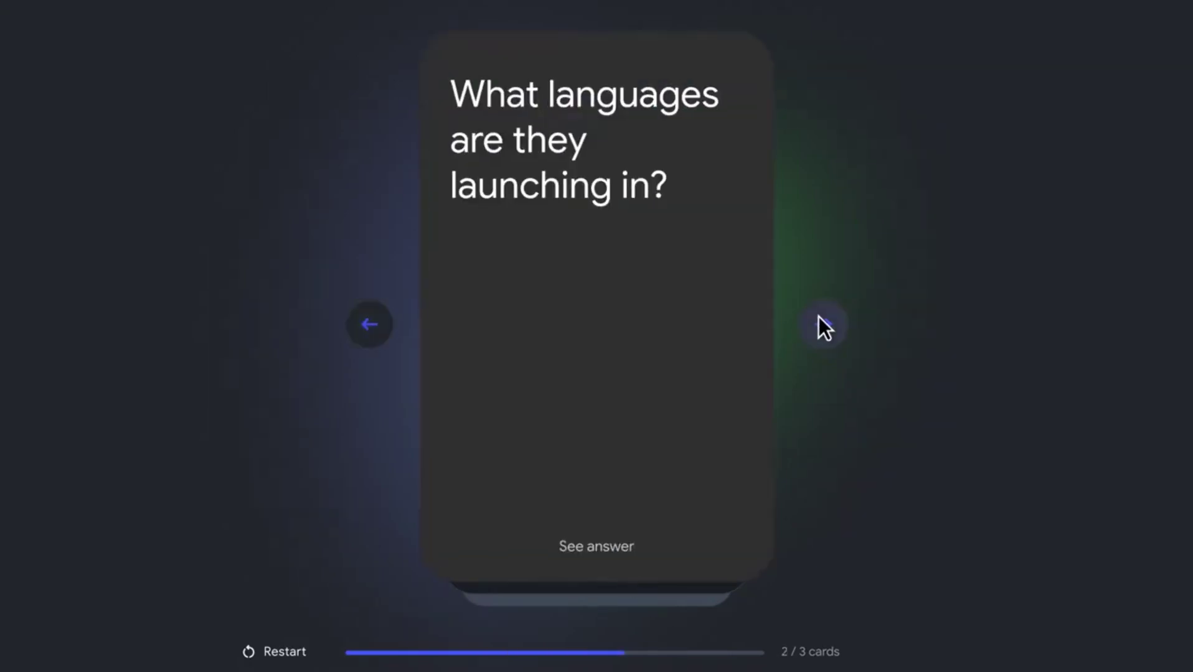
click(620, 543)
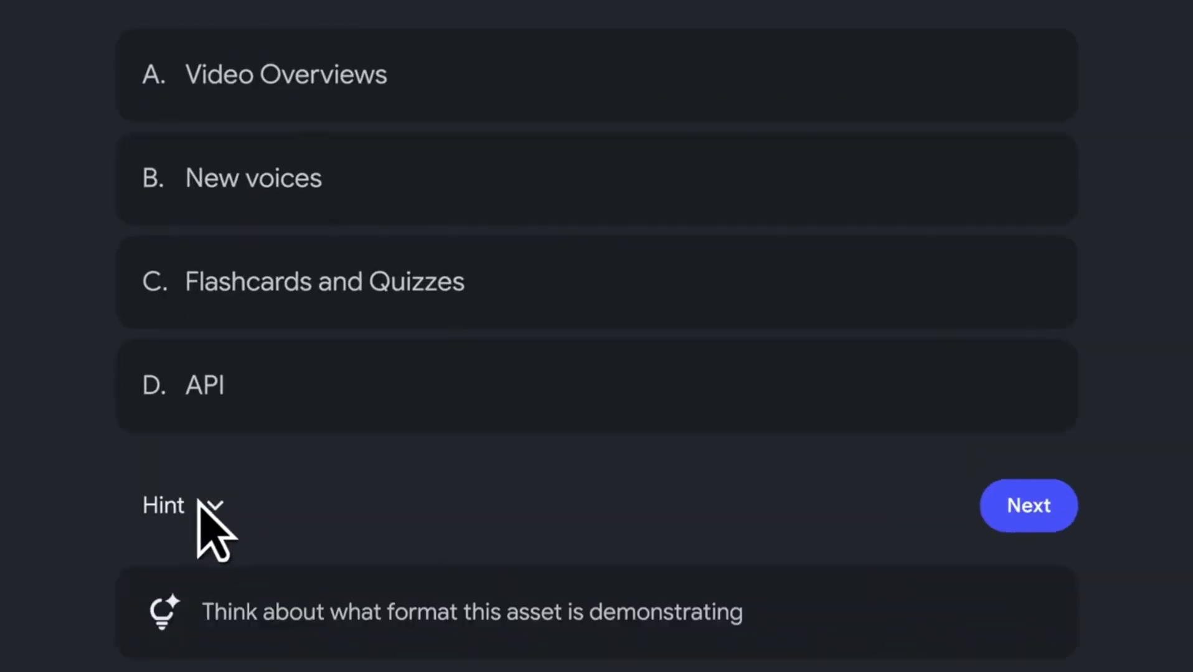
- Choose Video Overviews as the answer to the quiz question and continue through the quiz
click(371, 74)
click(897, 610)
click(305, 413)
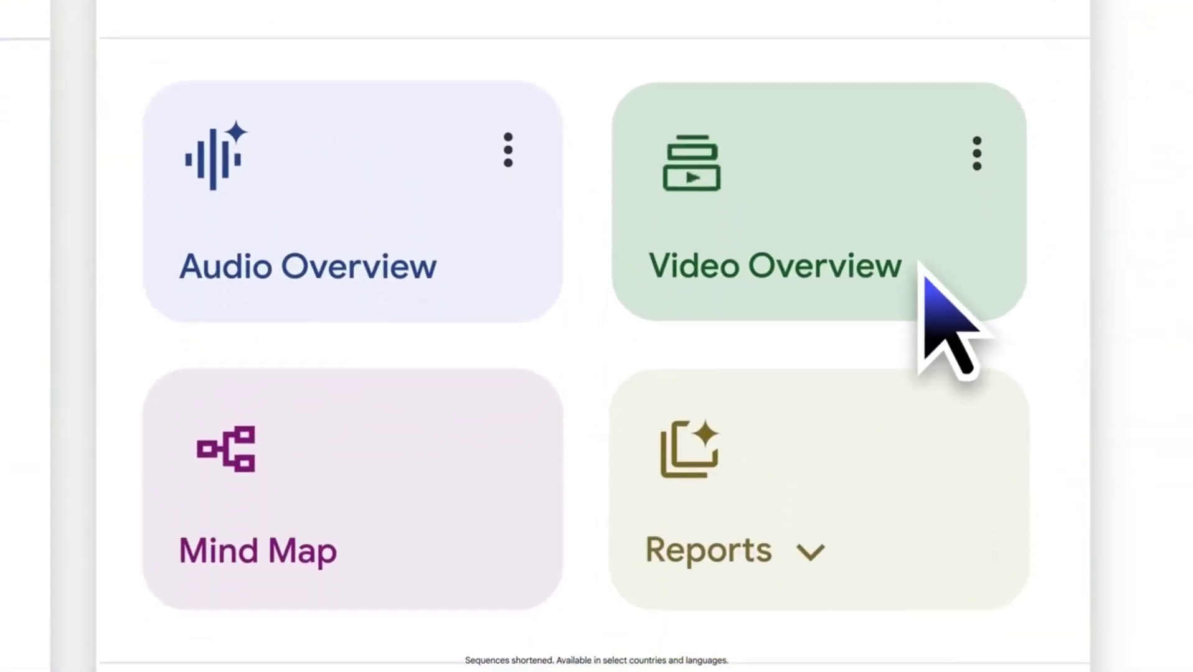
- Generate a Video Overview in the Art History 107 notebook and play The World of Surrealism in full screen
click(923, 376)
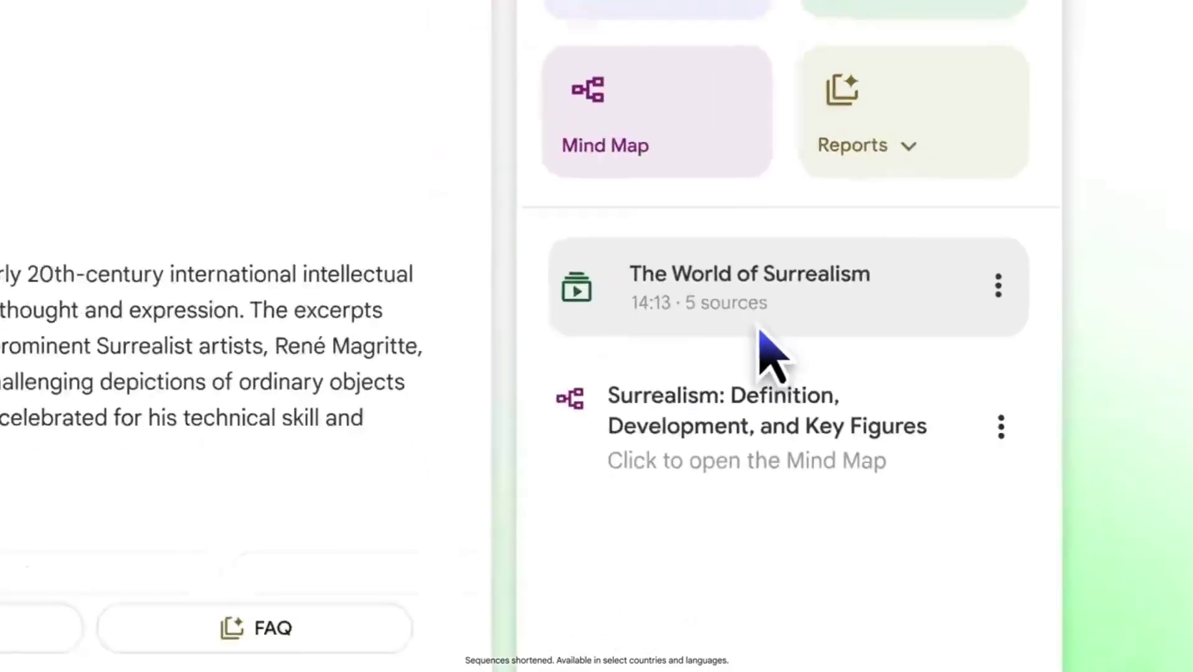
click(760, 330)
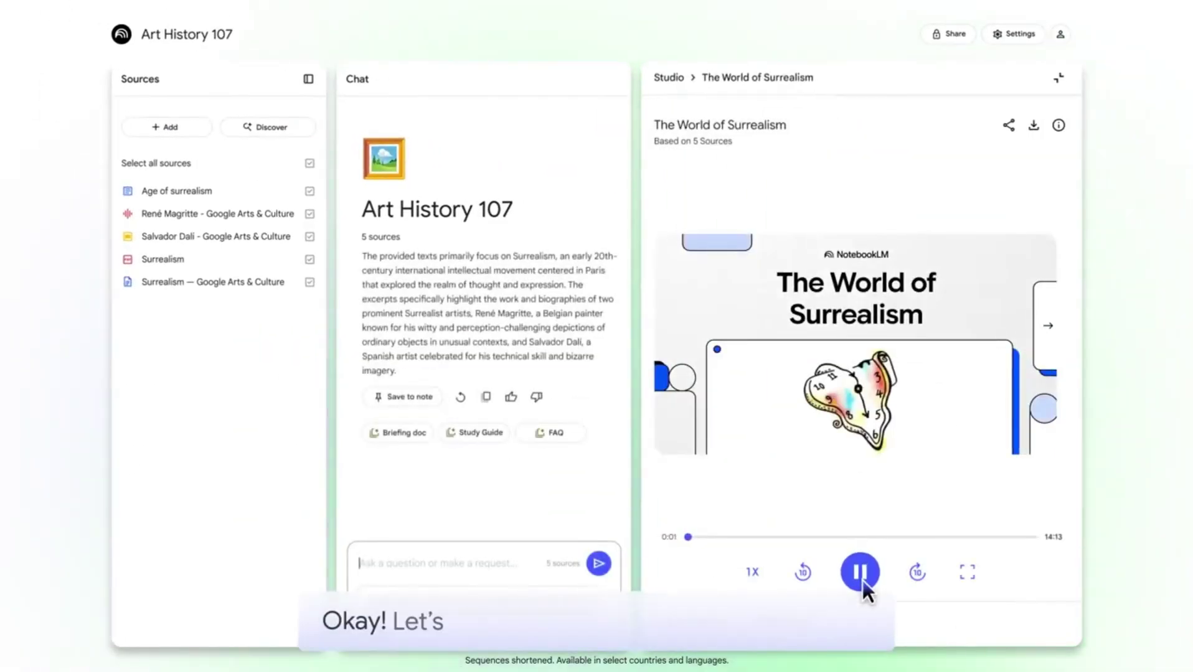
click(967, 572)
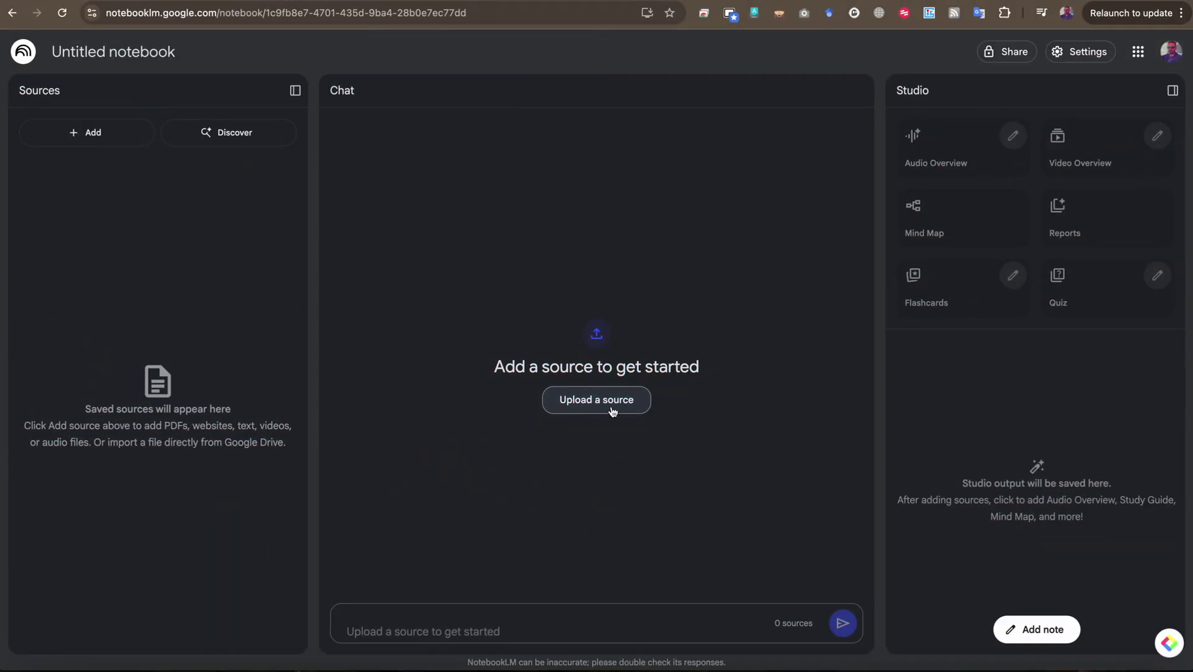
click(612, 410)
click(575, 529)
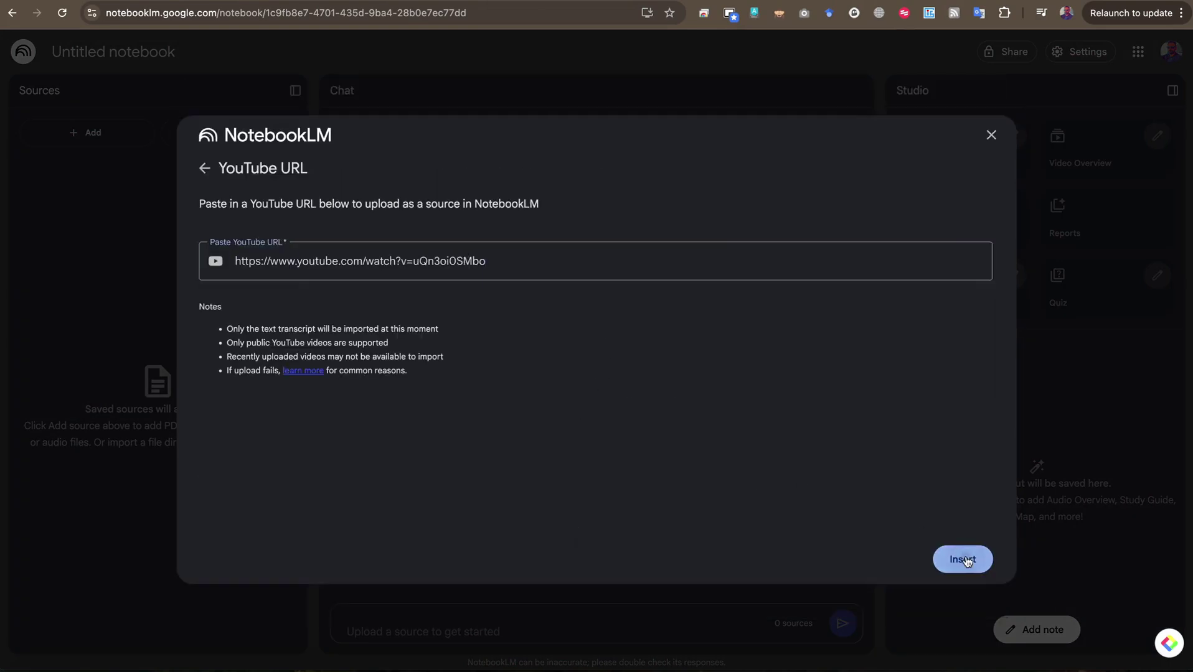
click(963, 560)
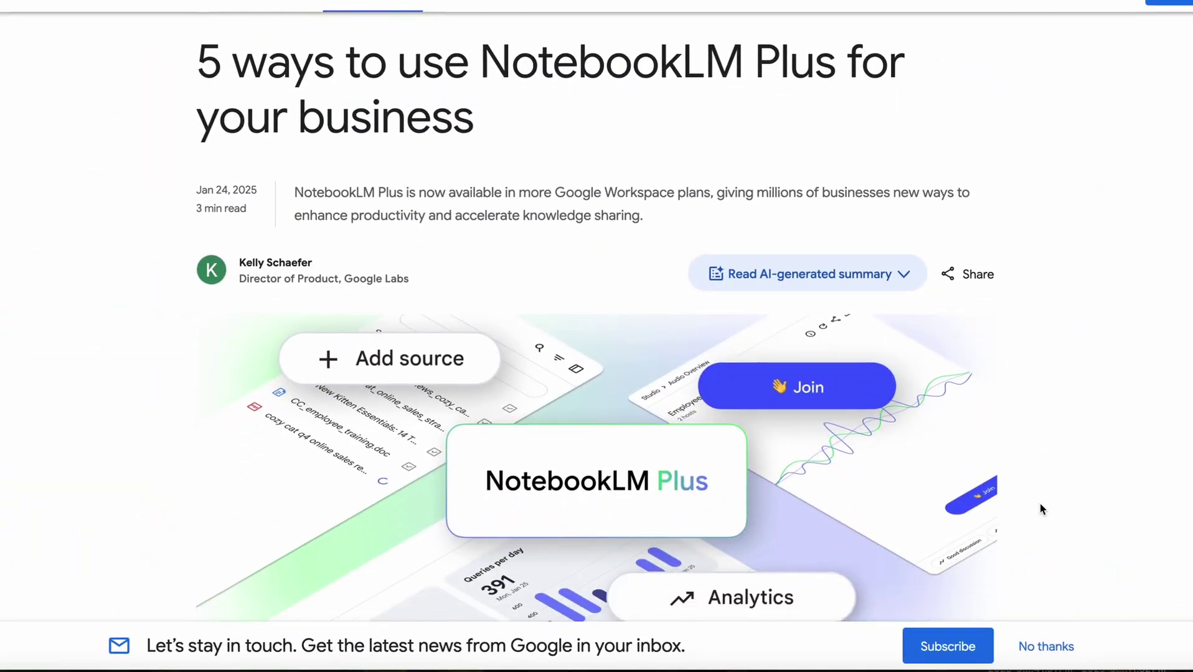
- Read through the Google article "5 ways to use NotebookLM Plus for your business"
scroll(1040, 508, down, 7)
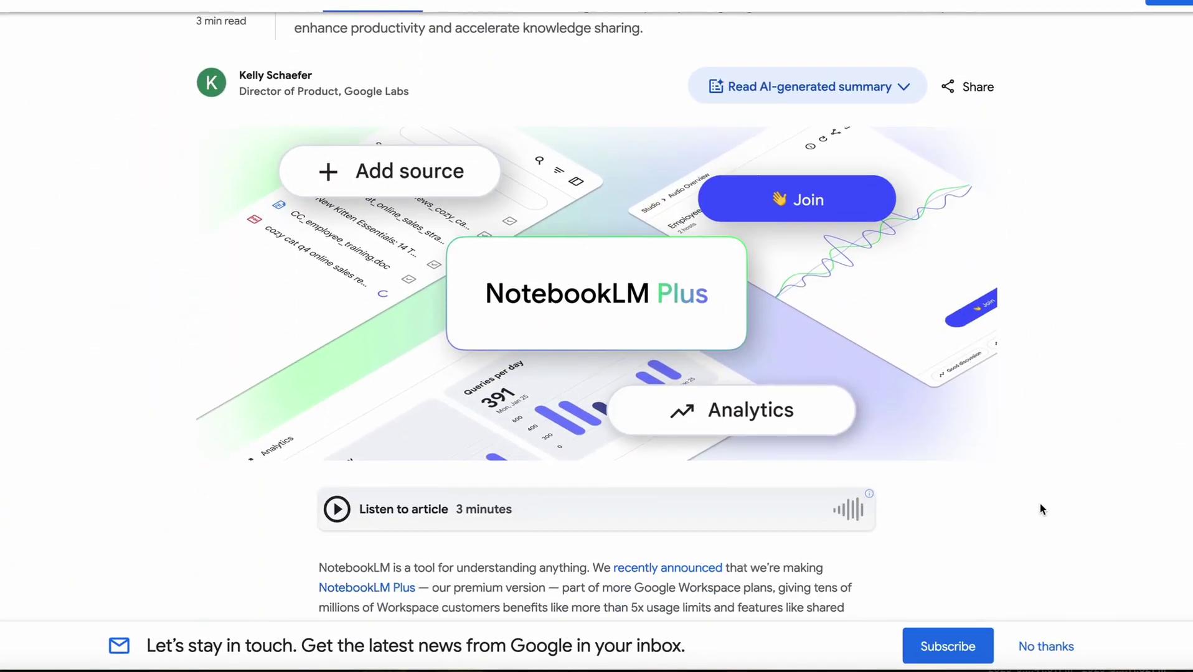
scroll(1039, 508, down, 14)
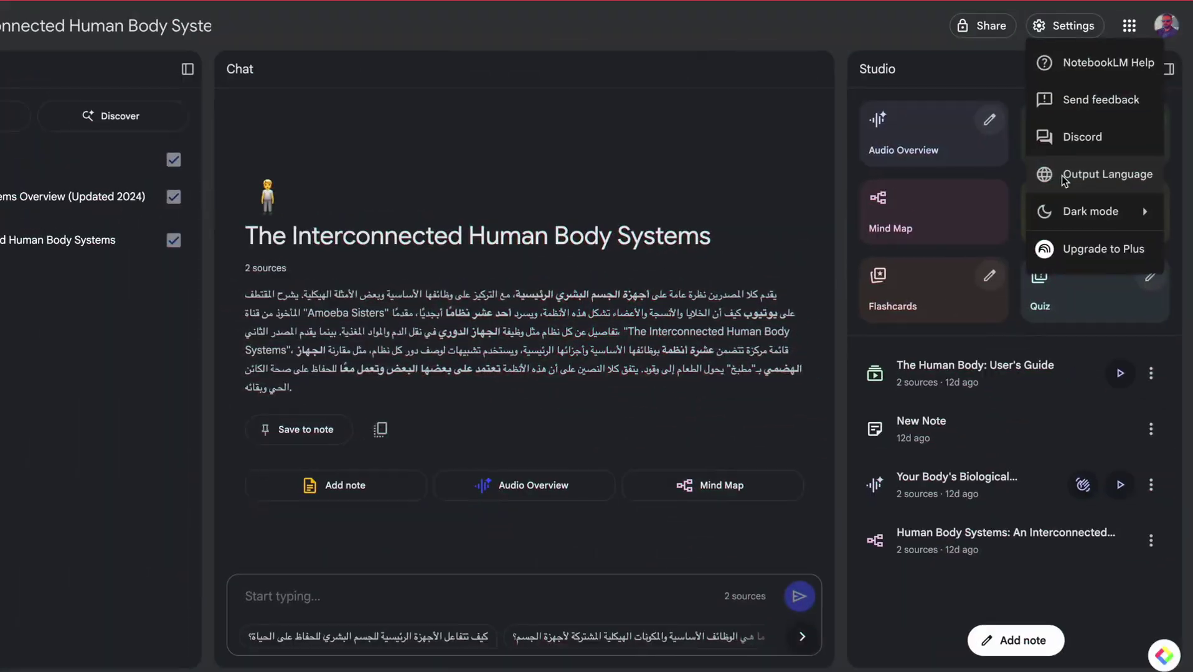
- Open the output language settings of the human body notebook and browse the available override languages
click(878, 173)
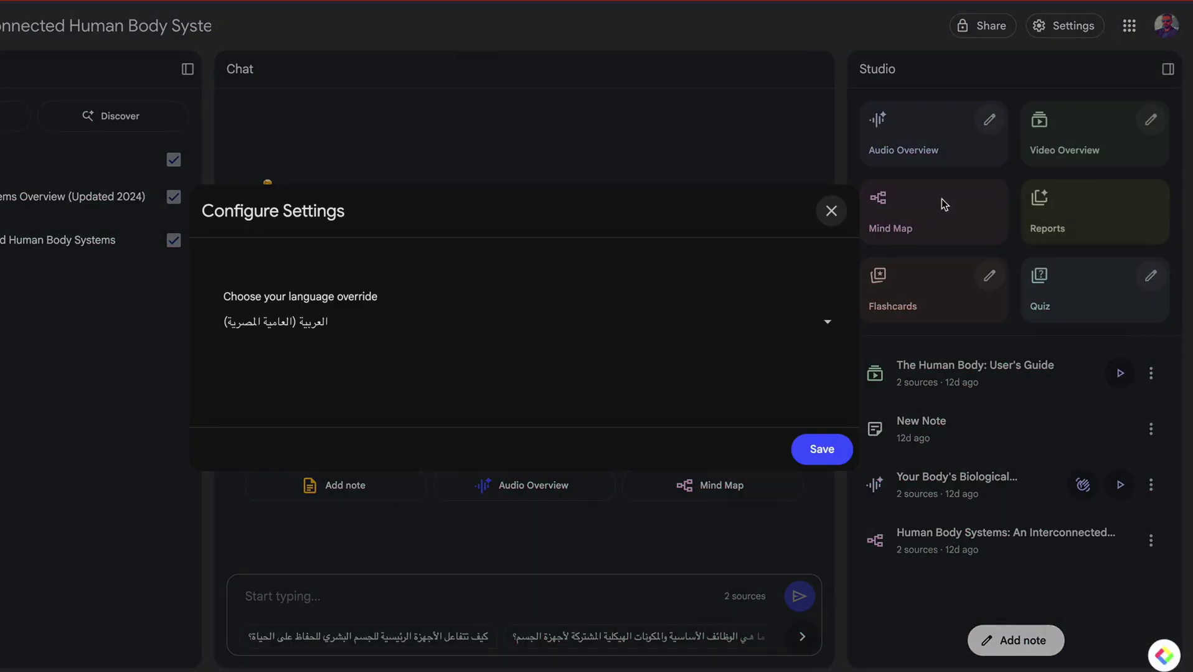
click(827, 323)
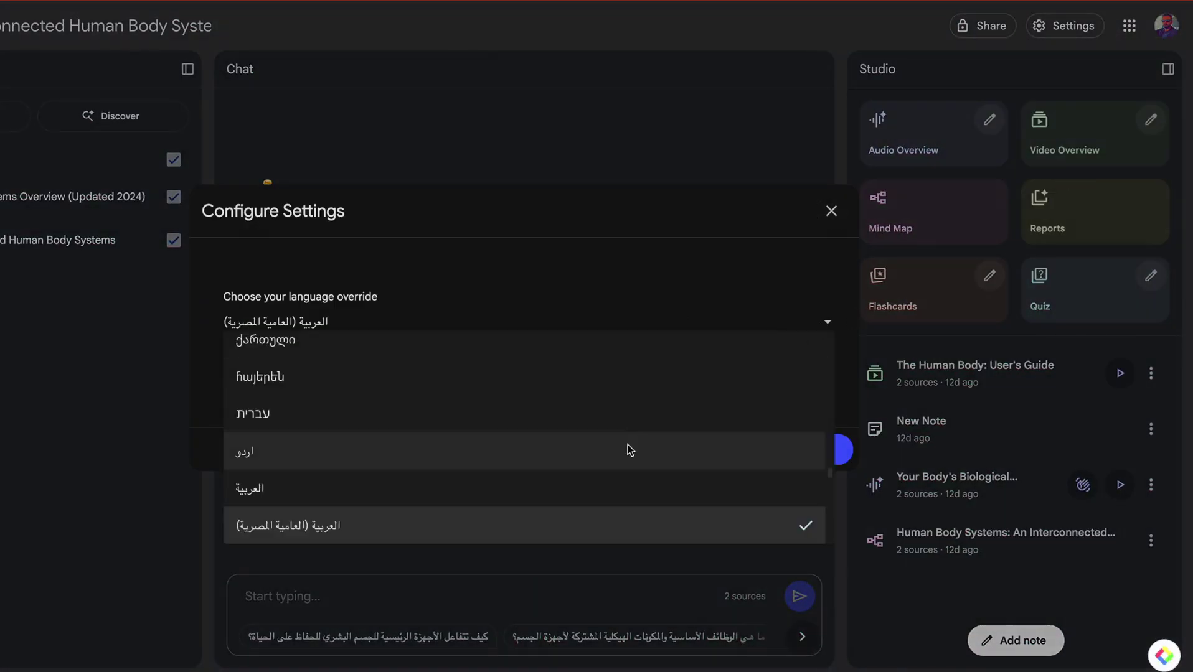
scroll(627, 445, down, 3)
scroll(626, 444, down, 2)
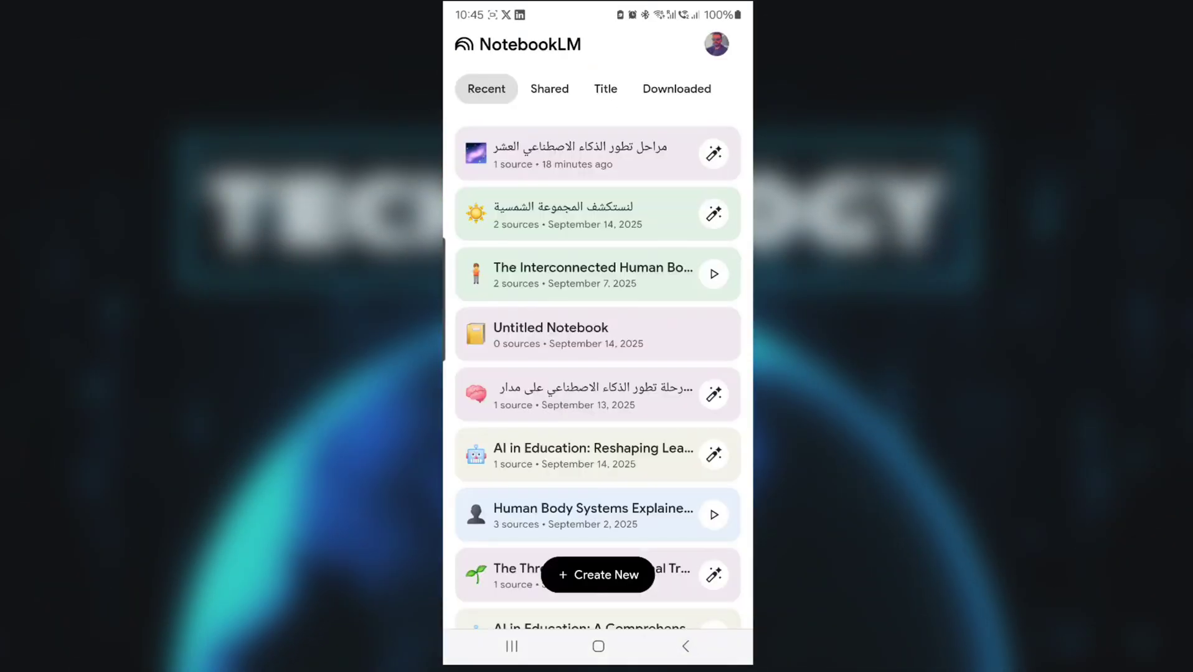
- In the NotebookLM mobile app, browse the recent, shared and downloaded notebooks, and open the notebook "مراحل تطور الذكاء الاصطناعي العشر"
scroll(597, 348, down, 5)
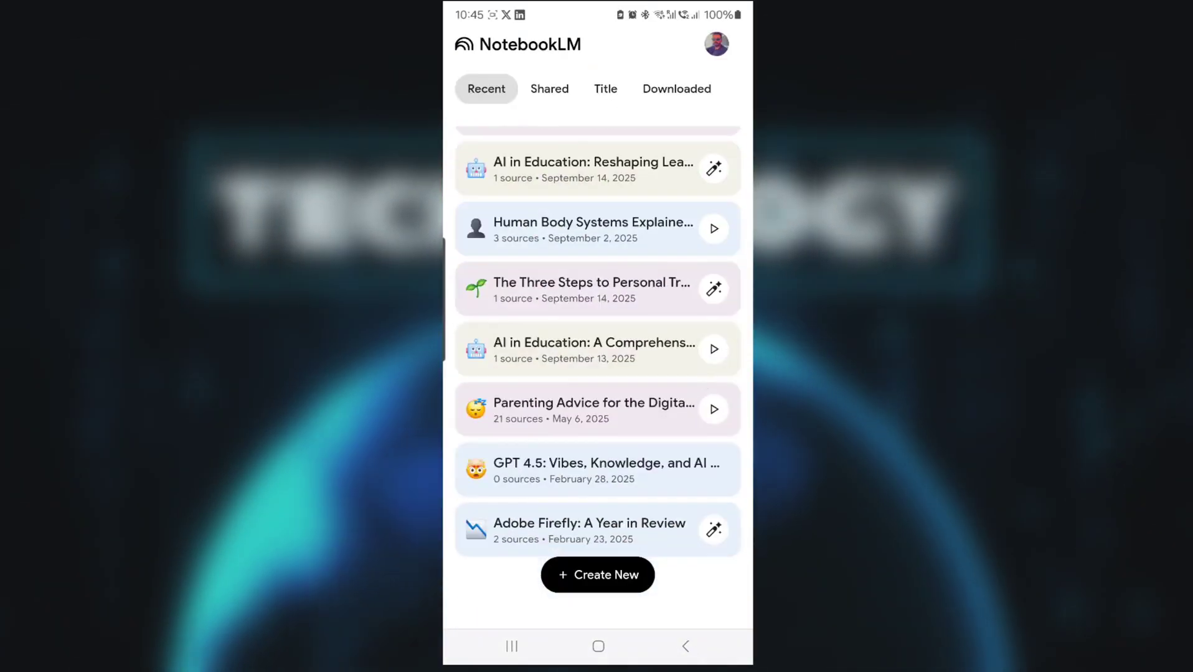
click(549, 89)
click(677, 88)
click(486, 89)
click(585, 151)
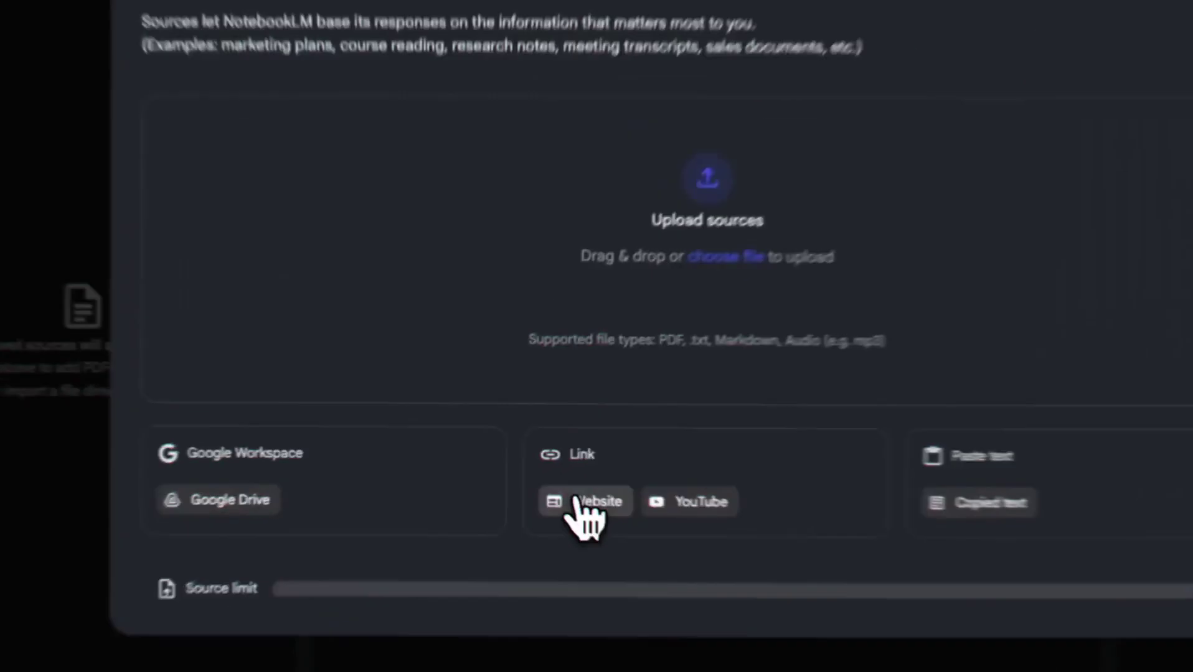
click(577, 511)
text(https://thinkingmachines.ai/blog/defeating-nondeterminism-in-llm-inference/)
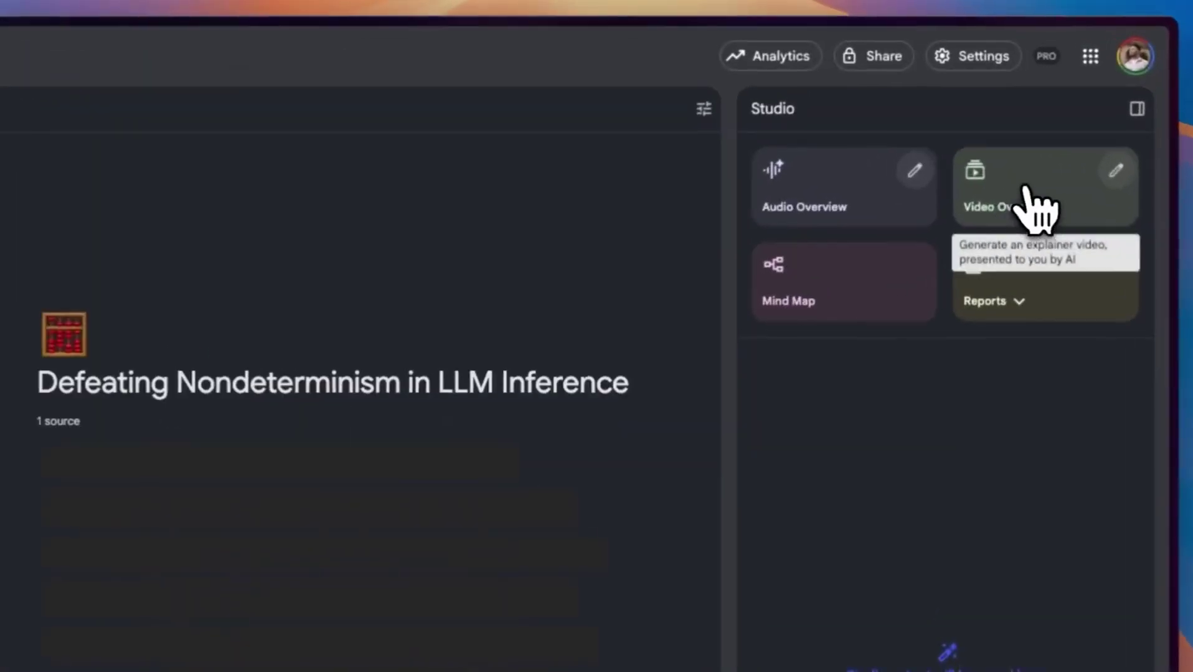
click(1024, 190)
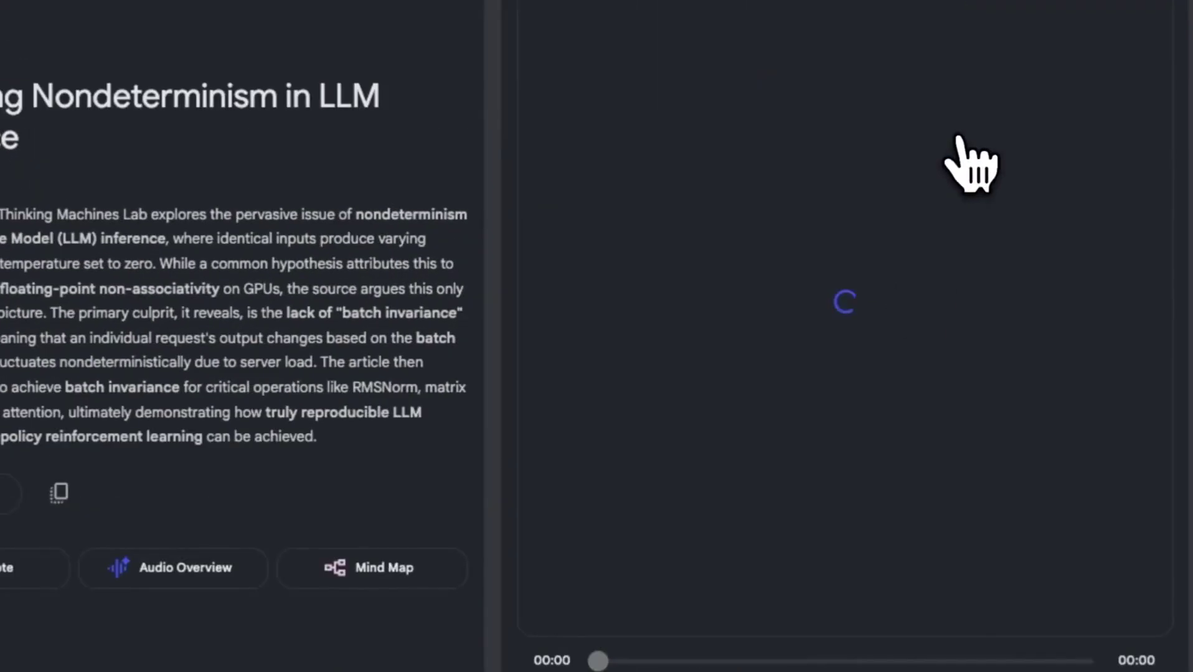
drag(658, 630, 813, 651)
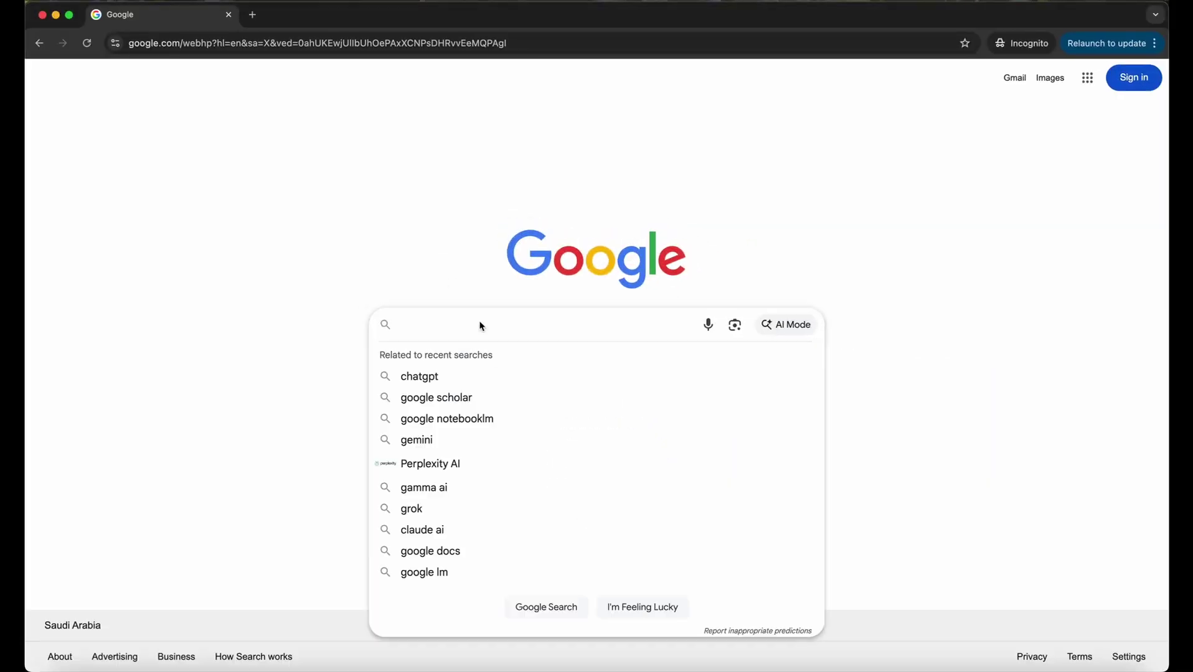
- In a browser, search Google for "google notebook lm" and open the official notebooklm.google site from the results
text(Google n)
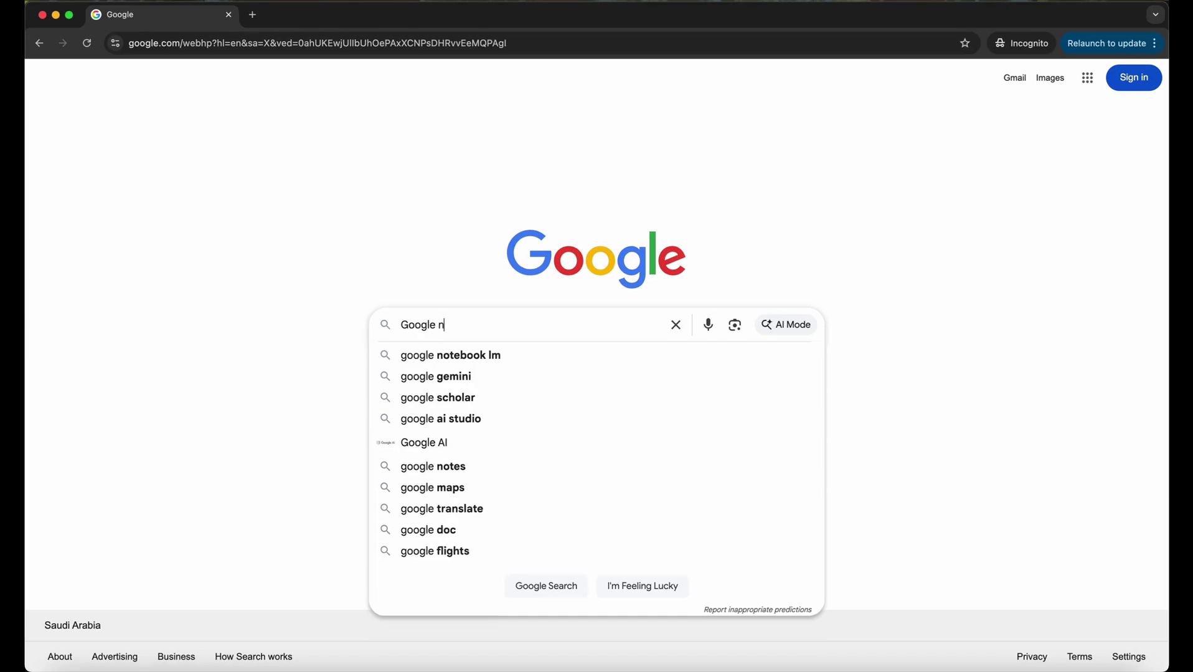
key(Return)
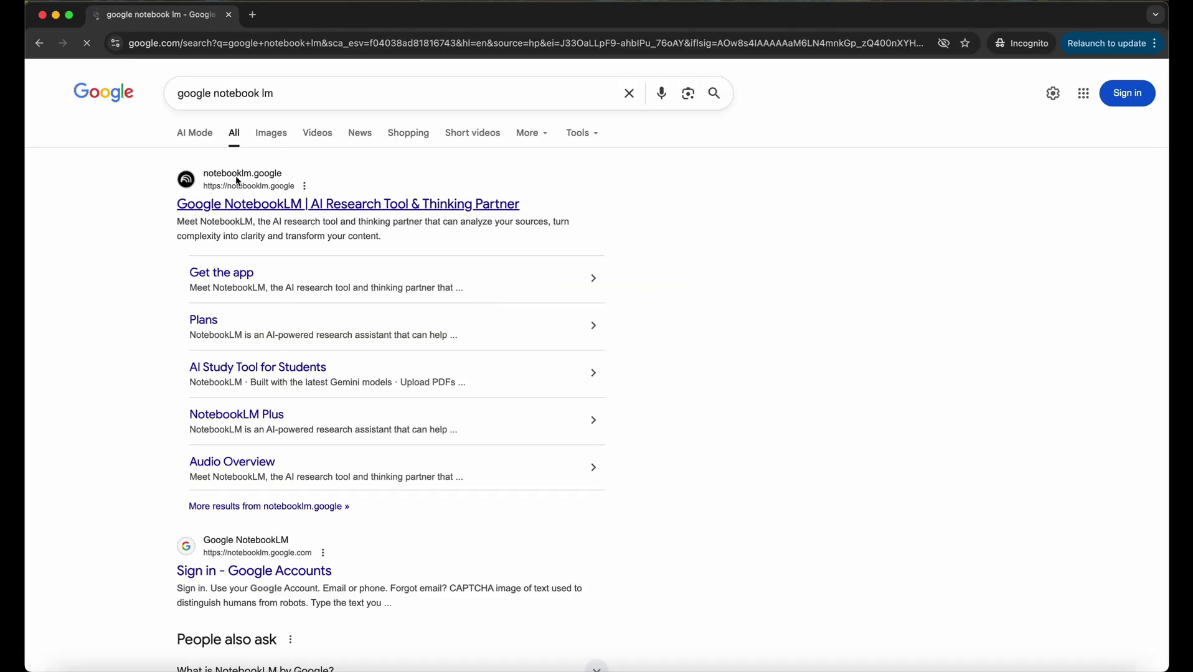
scroll(236, 179, up, 5)
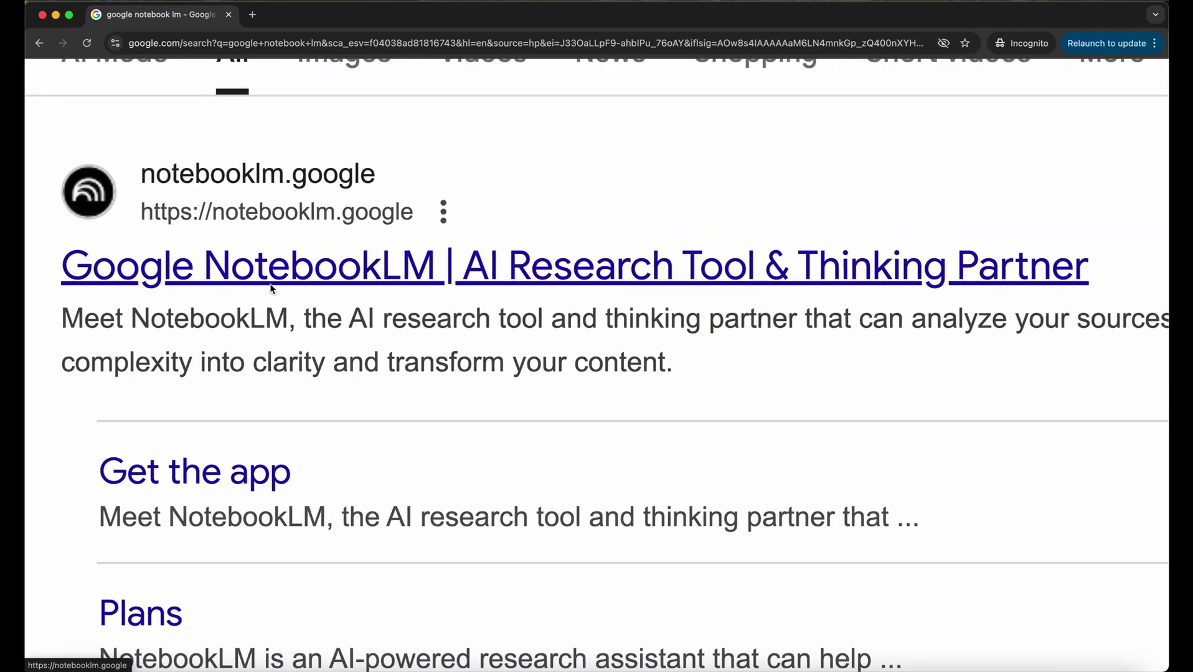
scroll(286, 241, down, 5)
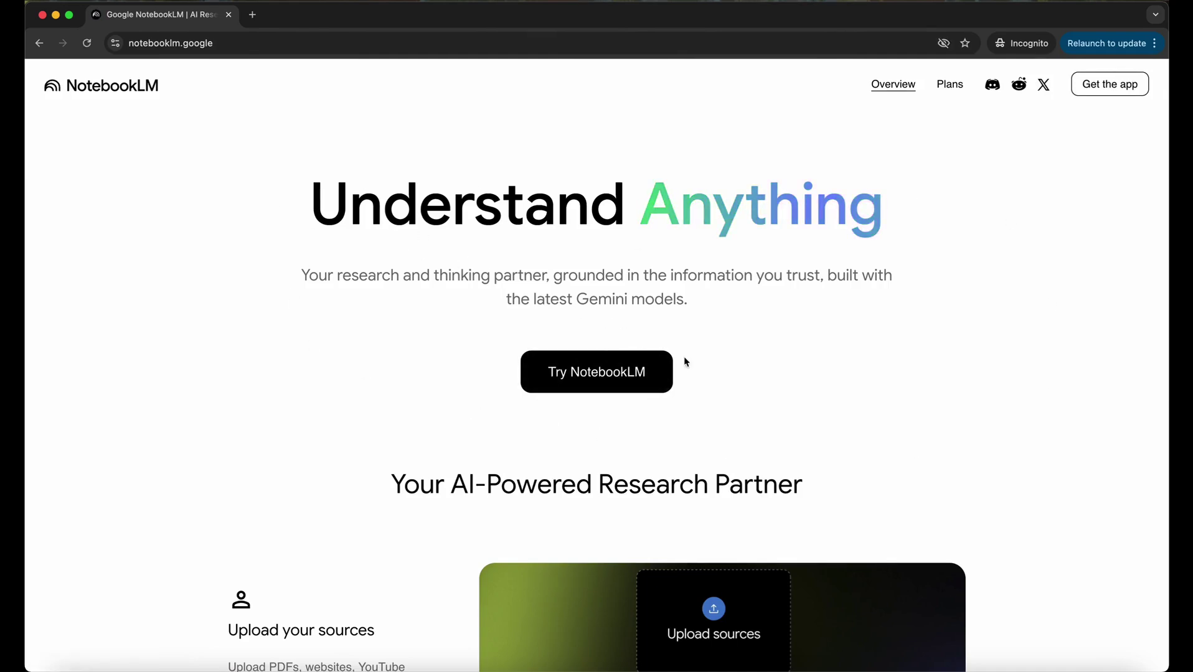
- Look over the NotebookLM landing page, and open the Try NotebookLM sign-in page before returning to the landing page
scroll(684, 398, down, 10)
scroll(683, 404, up, 15)
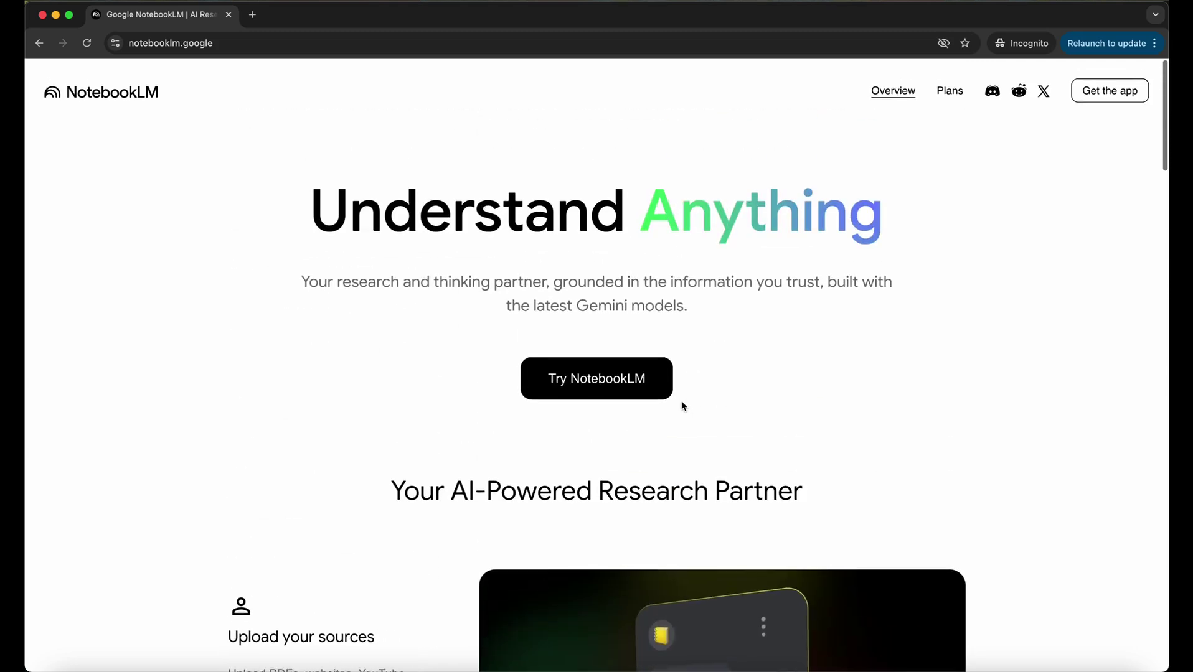
click(607, 375)
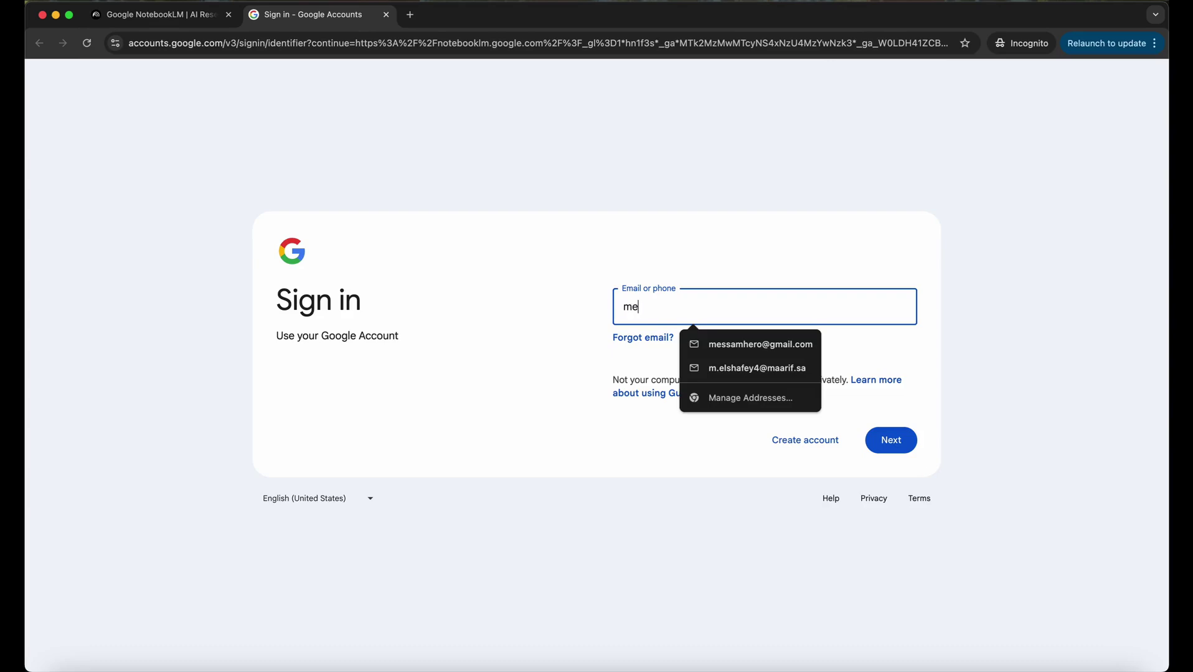
click(190, 20)
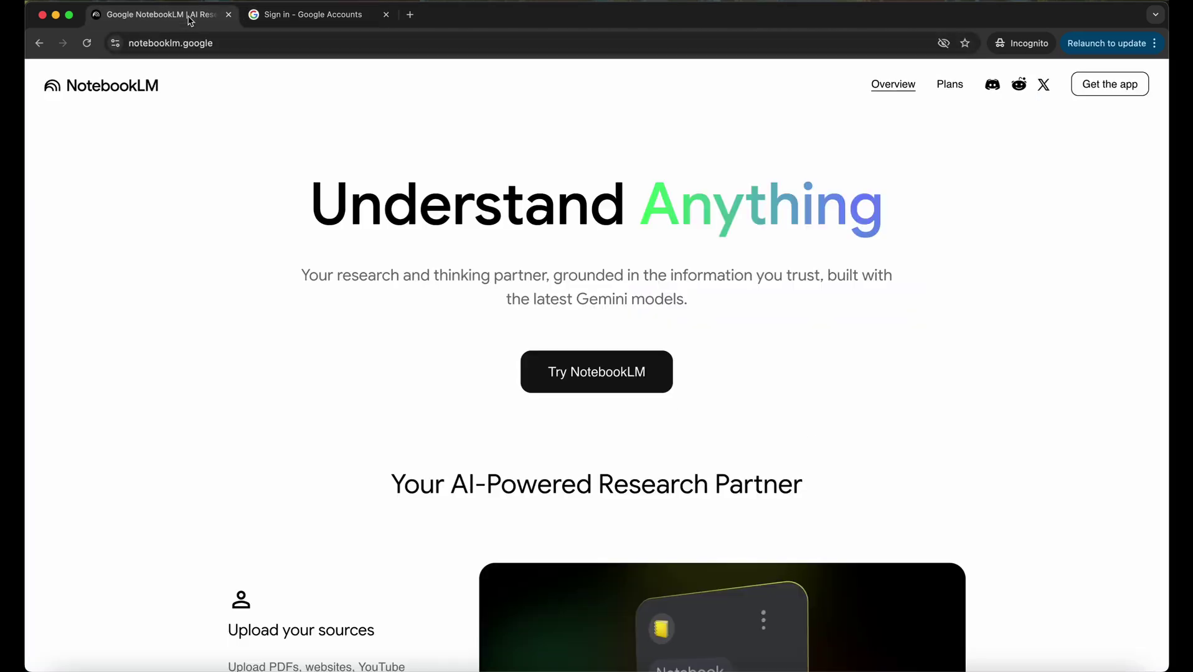
- Open the Download NotebookLM page from the NotebookLM site and view the mobile app feature slides through to the last one
click(1110, 85)
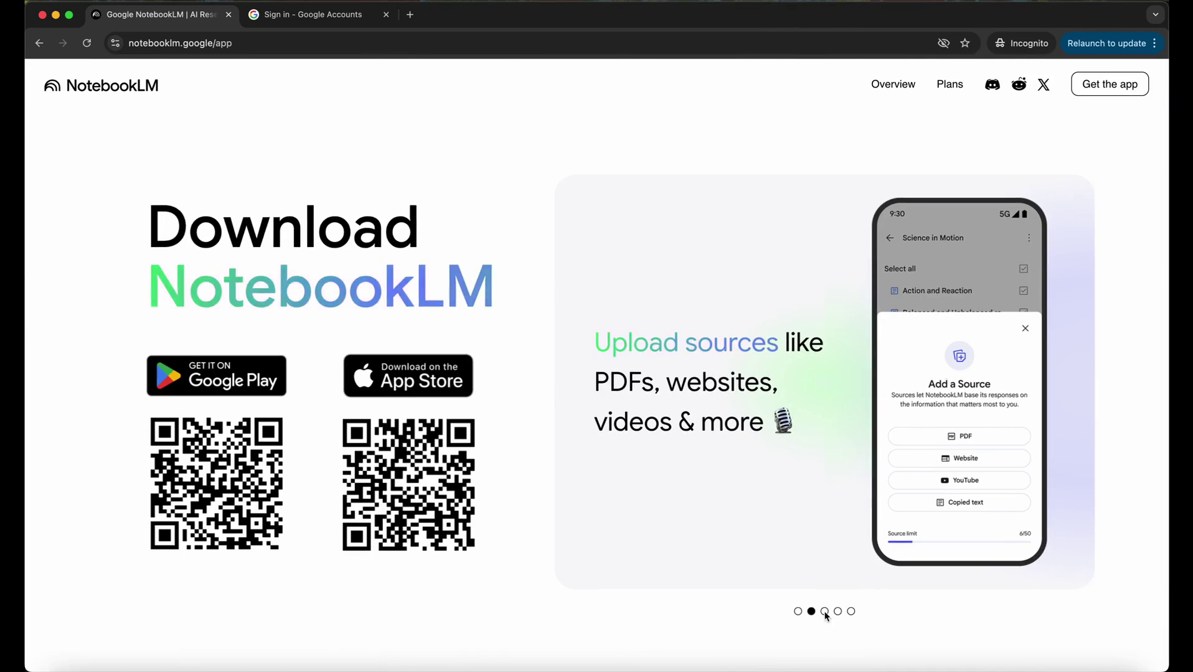
click(825, 612)
click(838, 611)
click(851, 612)
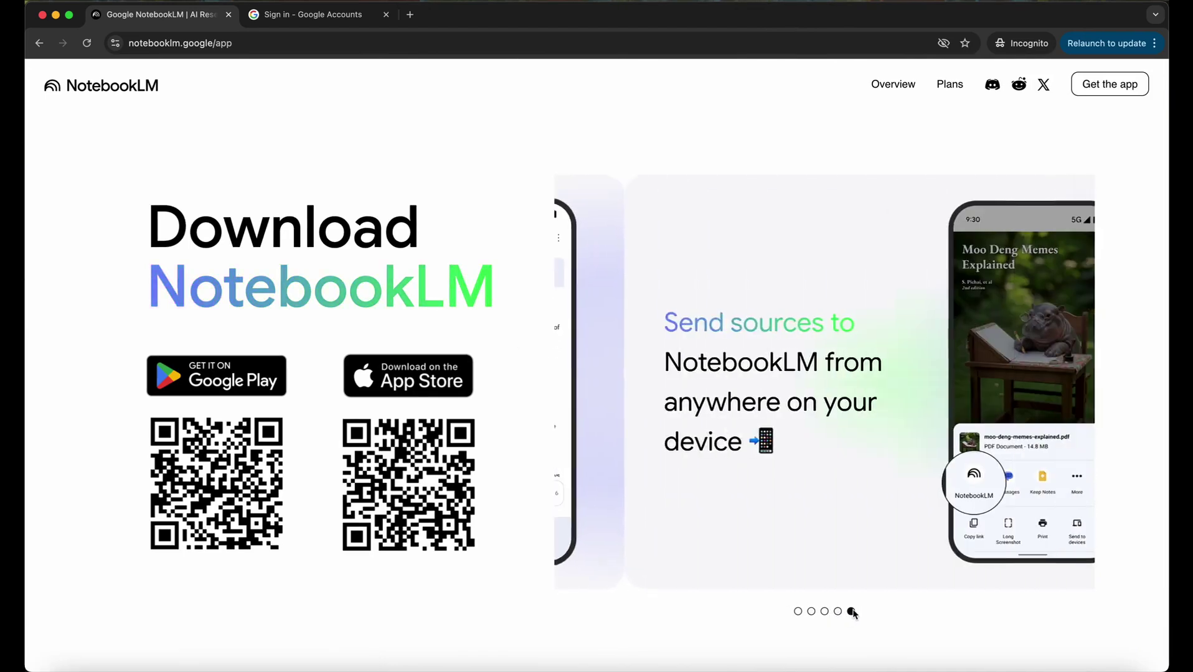
- Open the Plans page and compare the features of NotebookLM and NotebookLM in Pro, including the customization, sharing and analytics section
click(946, 86)
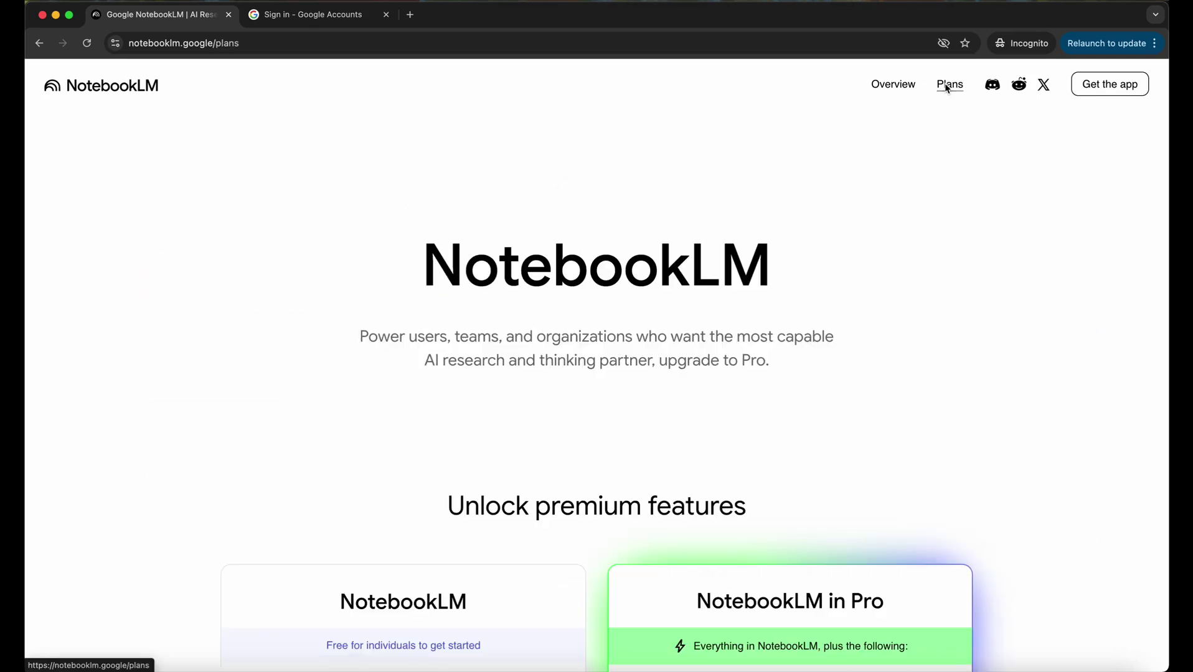
scroll(825, 327, down, 6)
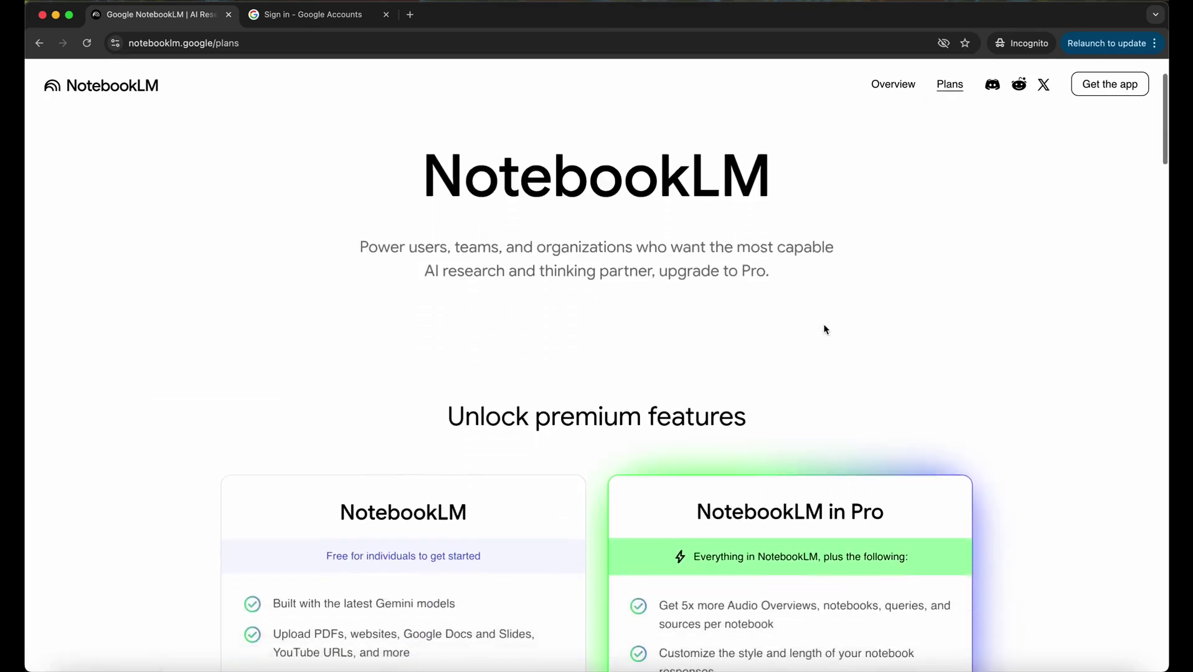
scroll(354, 358, up, 5)
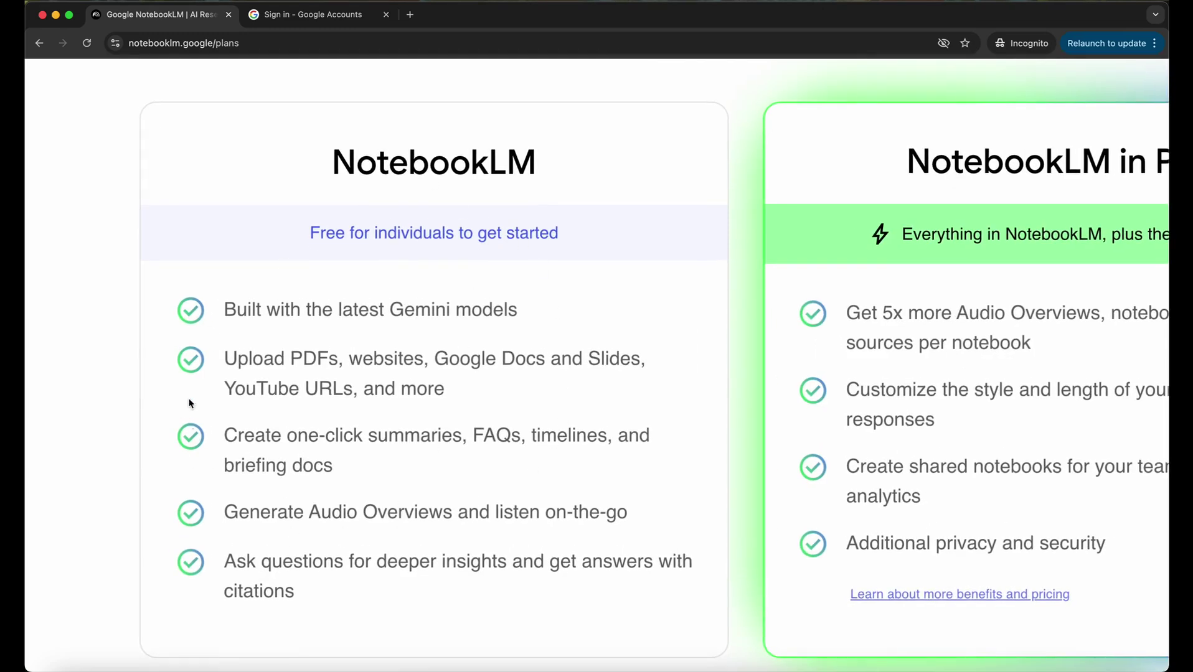
scroll(484, 447, right, 5)
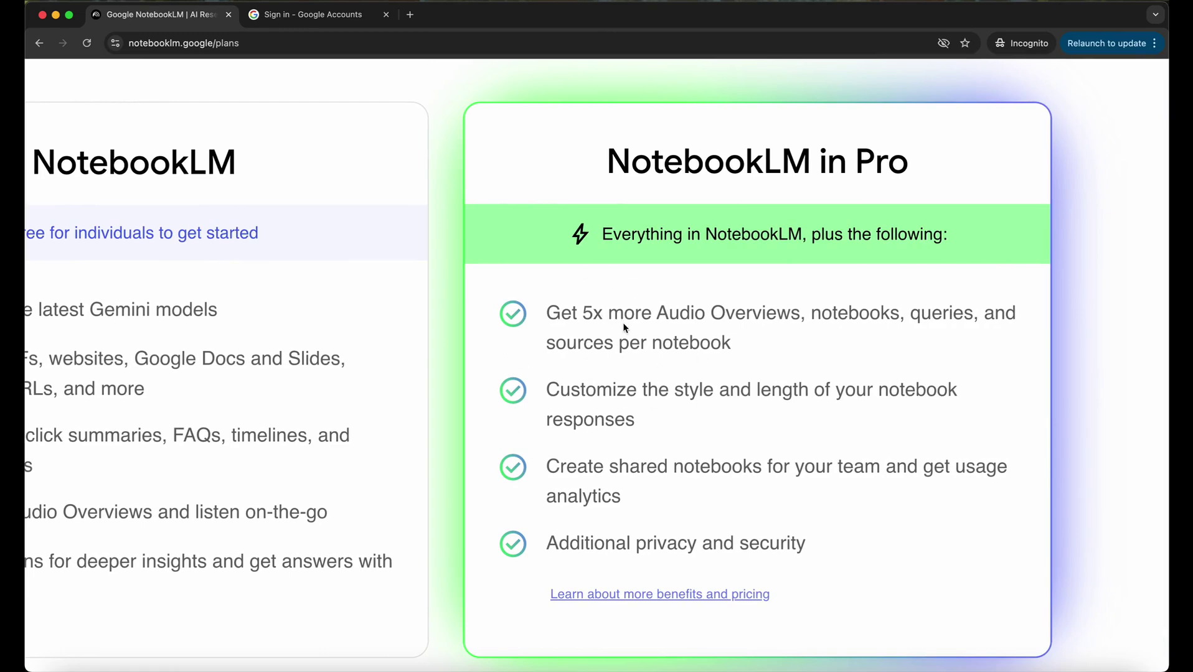
scroll(573, 348, down, 5)
scroll(607, 353, down, 5)
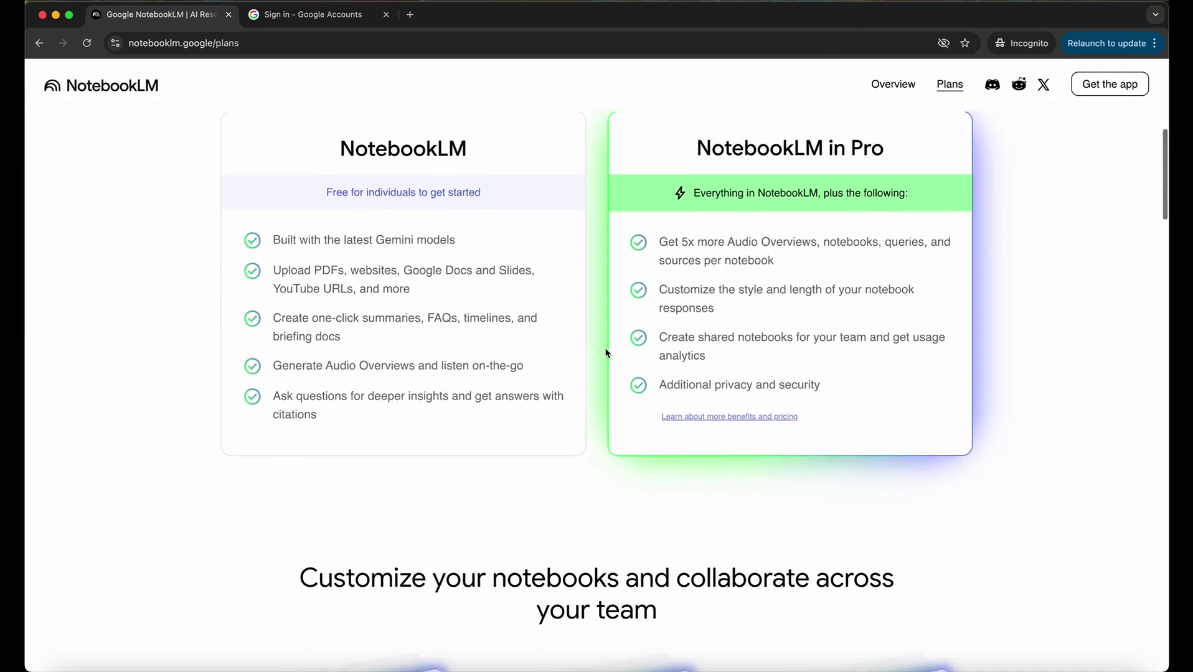
scroll(607, 353, down, 4)
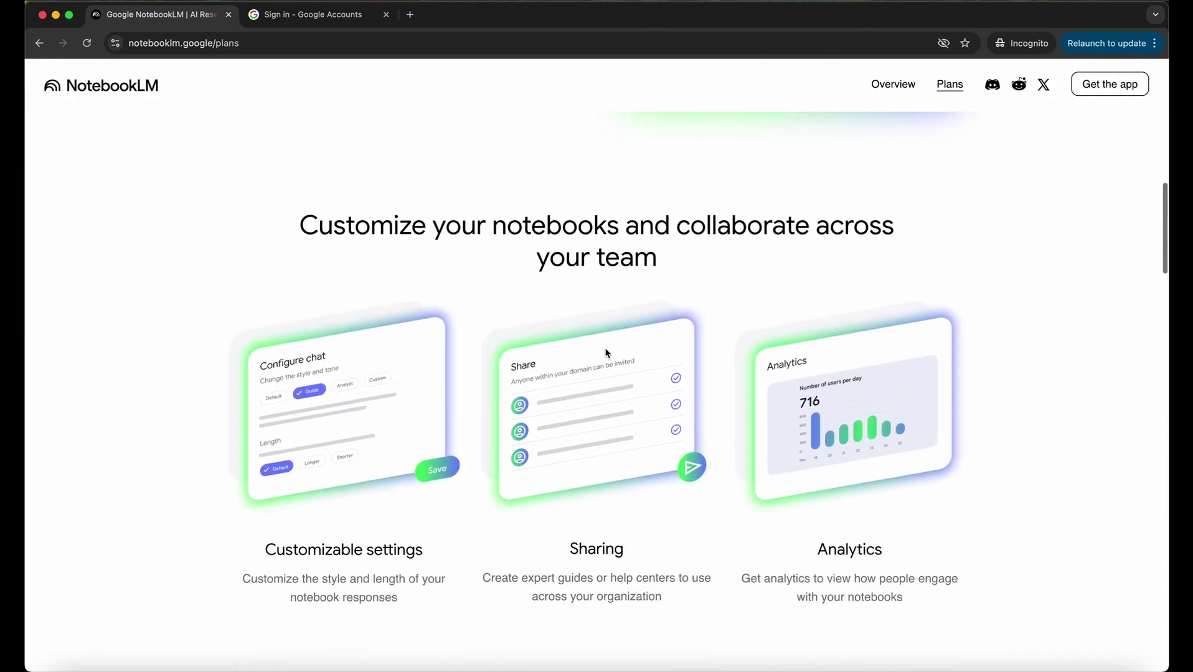
scroll(654, 277, down, 3)
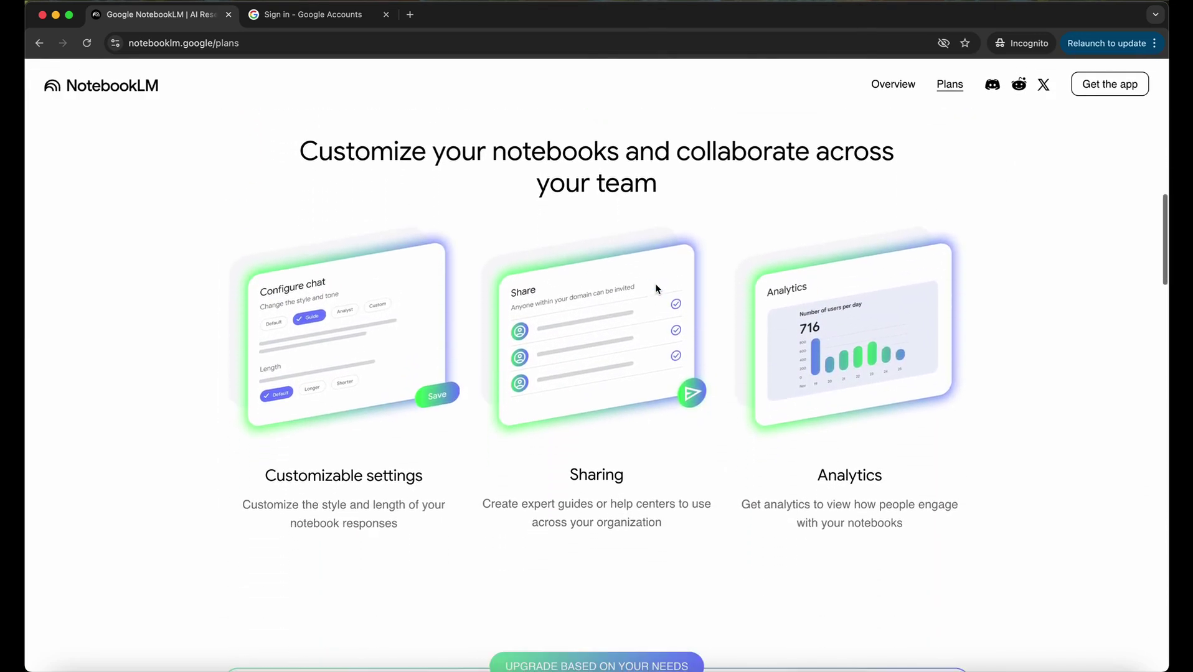
scroll(657, 288, down, 3)
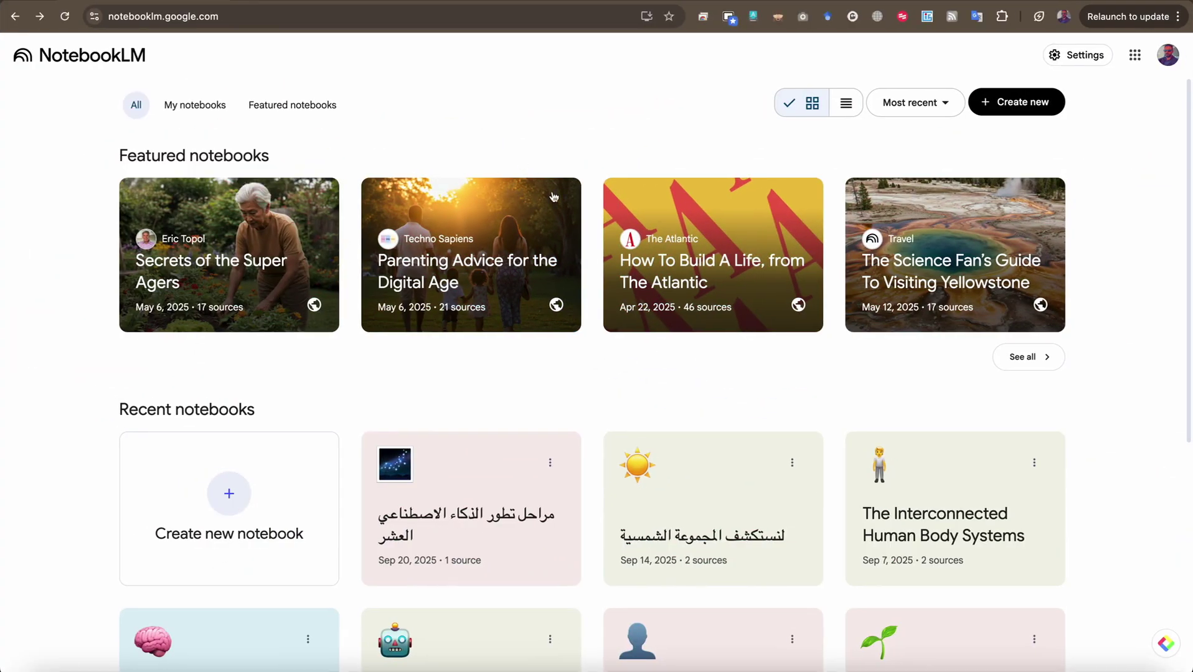
- Look over the notebooks home page, viewing the featured notebooks "Secrets of the Super Agers" and "Trends in Health, Wealth and Happiness" and the recent notebooks
scroll(658, 316, down, 2)
scroll(658, 317, up, 2)
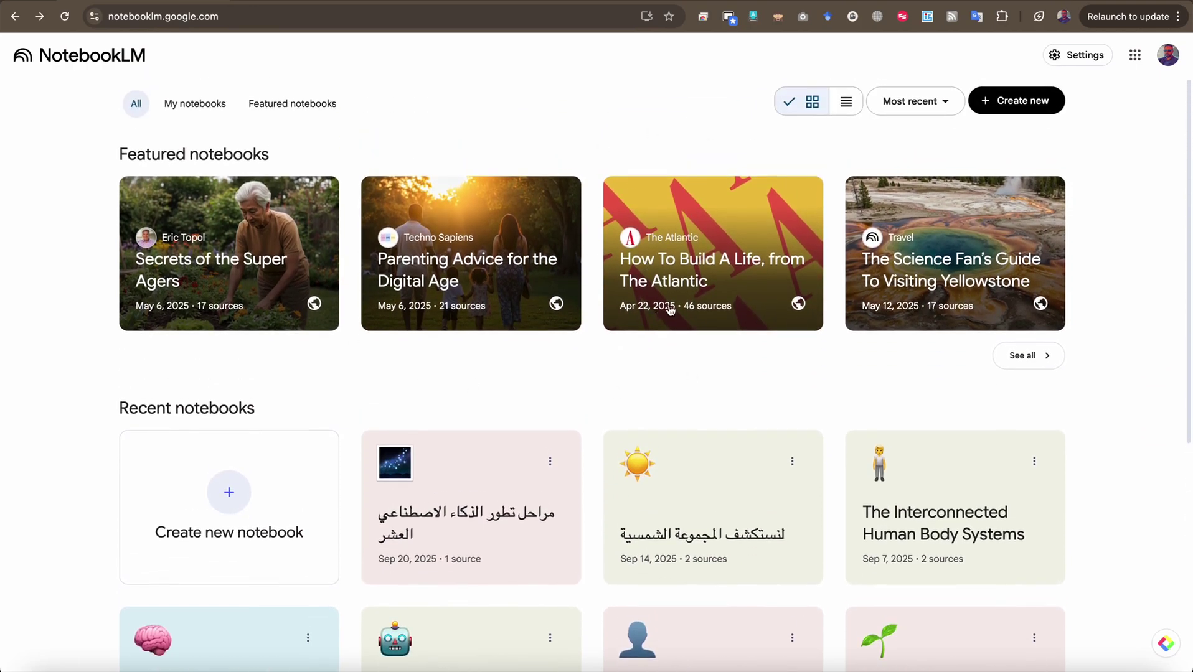
click(284, 273)
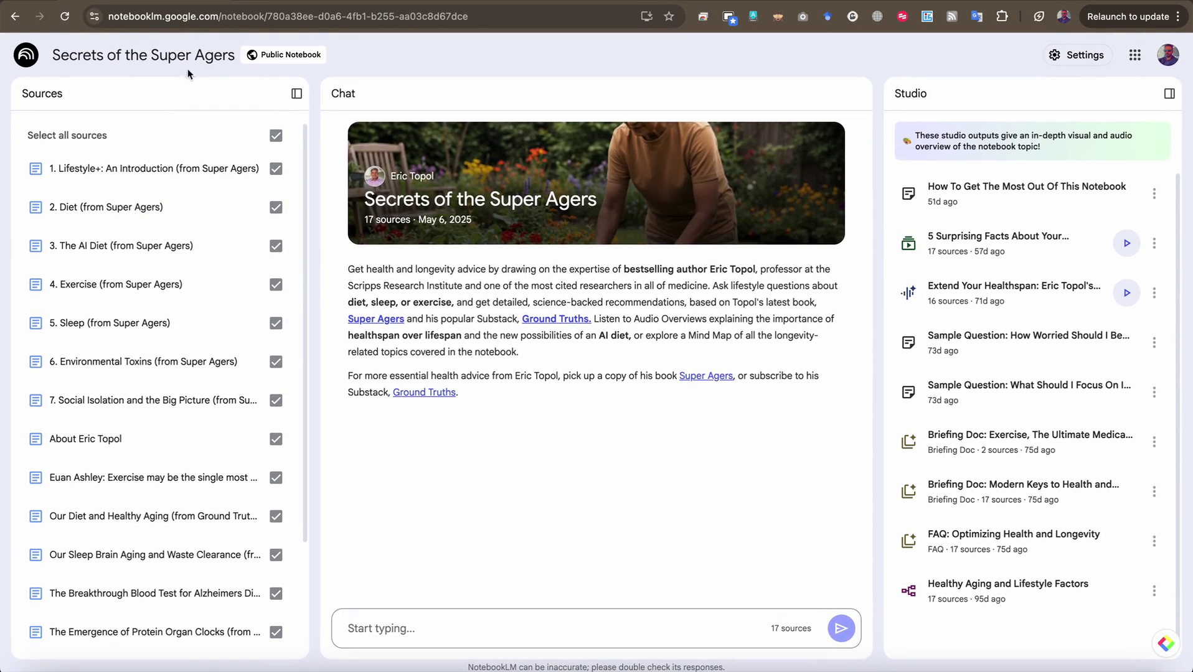
click(16, 16)
click(438, 261)
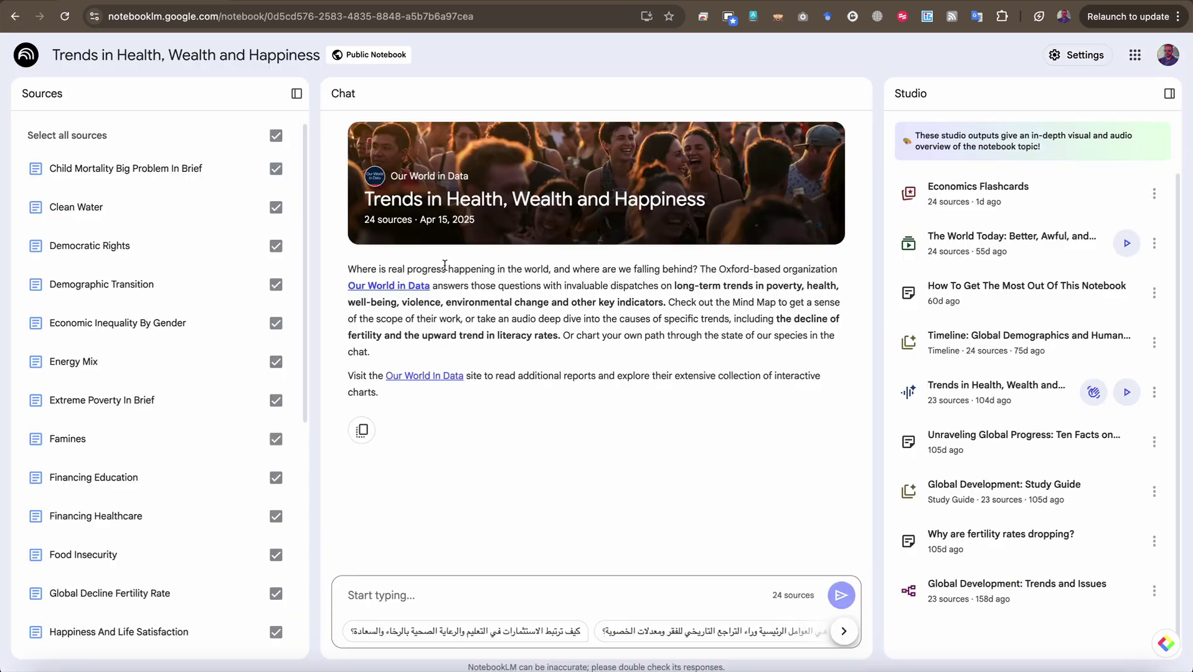
click(16, 17)
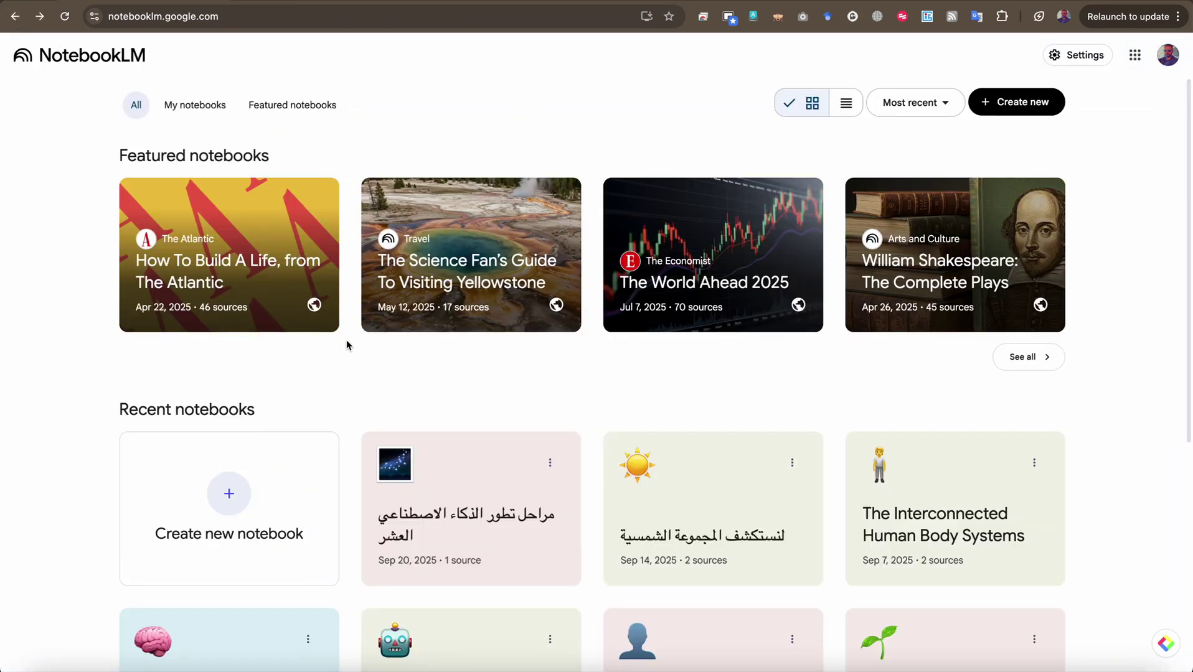
scroll(346, 341, down, 5)
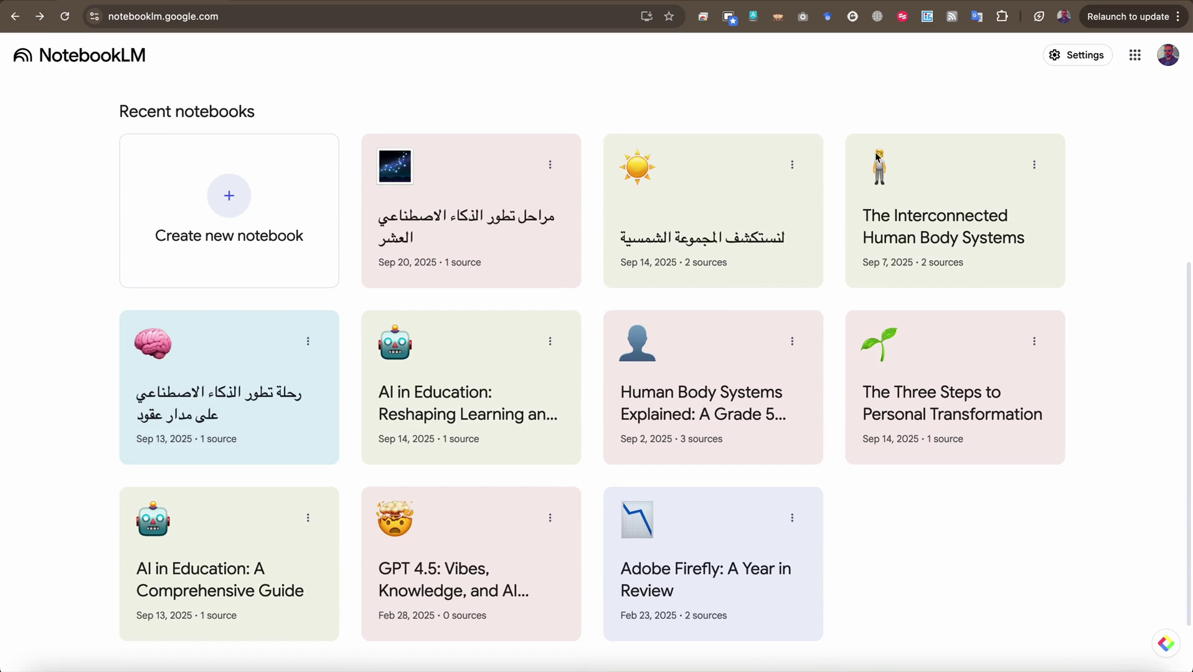
scroll(827, 318, up, 5)
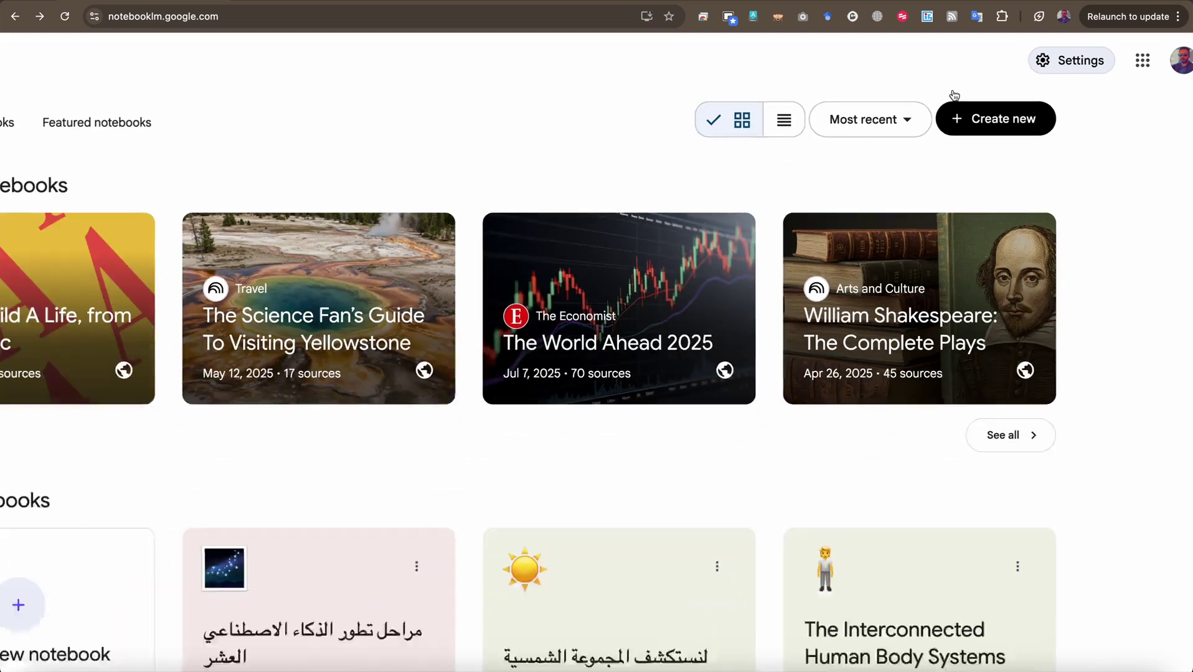
- Switch the display theme between light mode and dark mode, and leave it set to dark mode
click(897, 82)
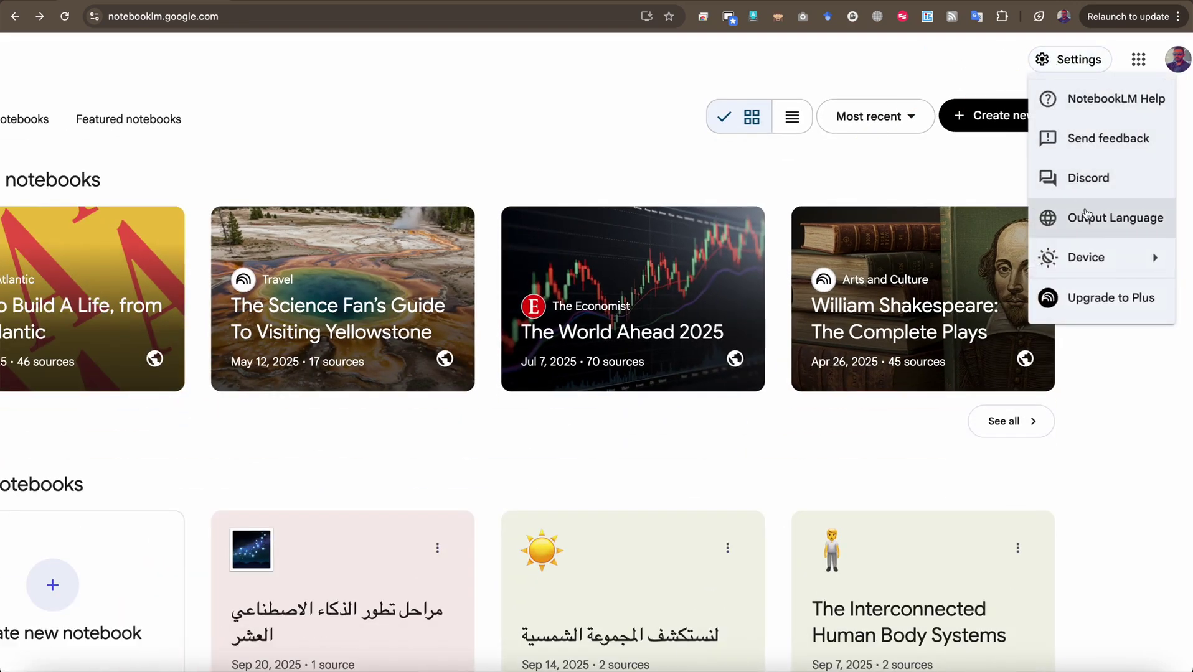
mouse_move(1086, 258)
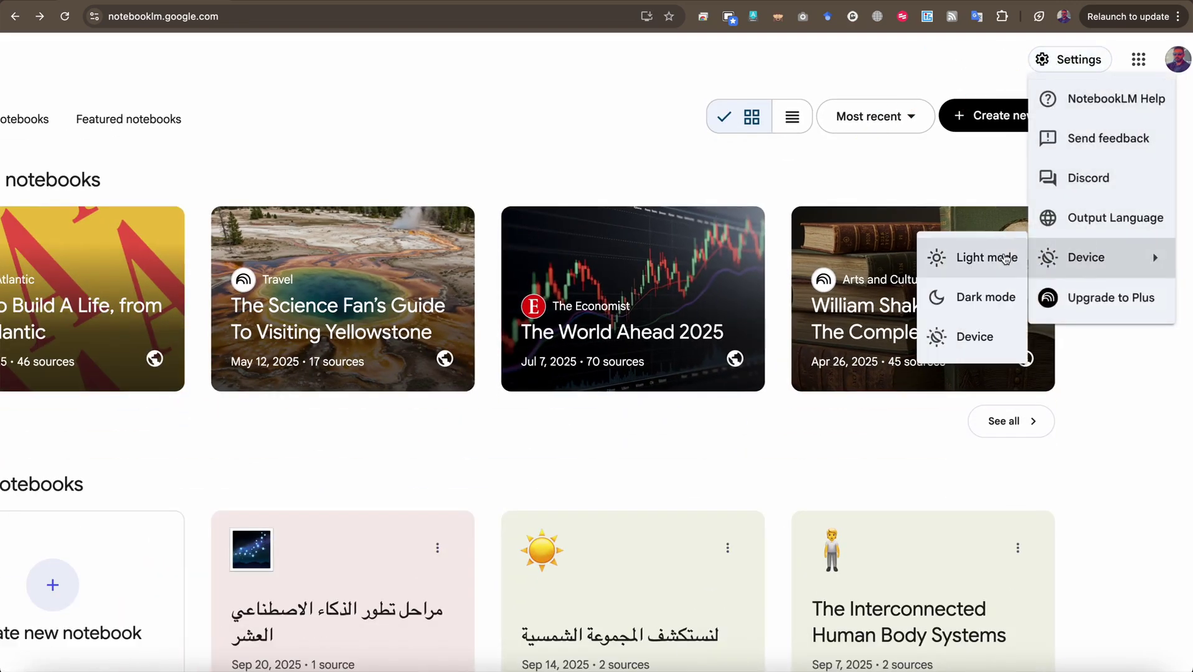
click(1004, 259)
click(1081, 59)
mouse_move(1082, 272)
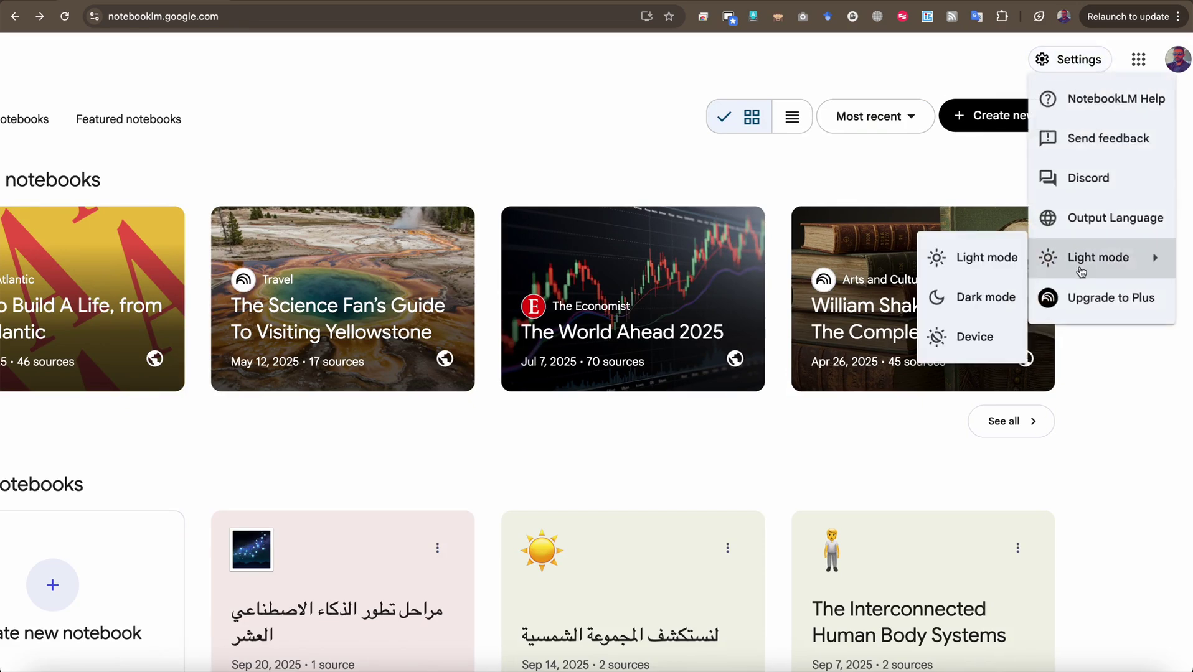
click(988, 297)
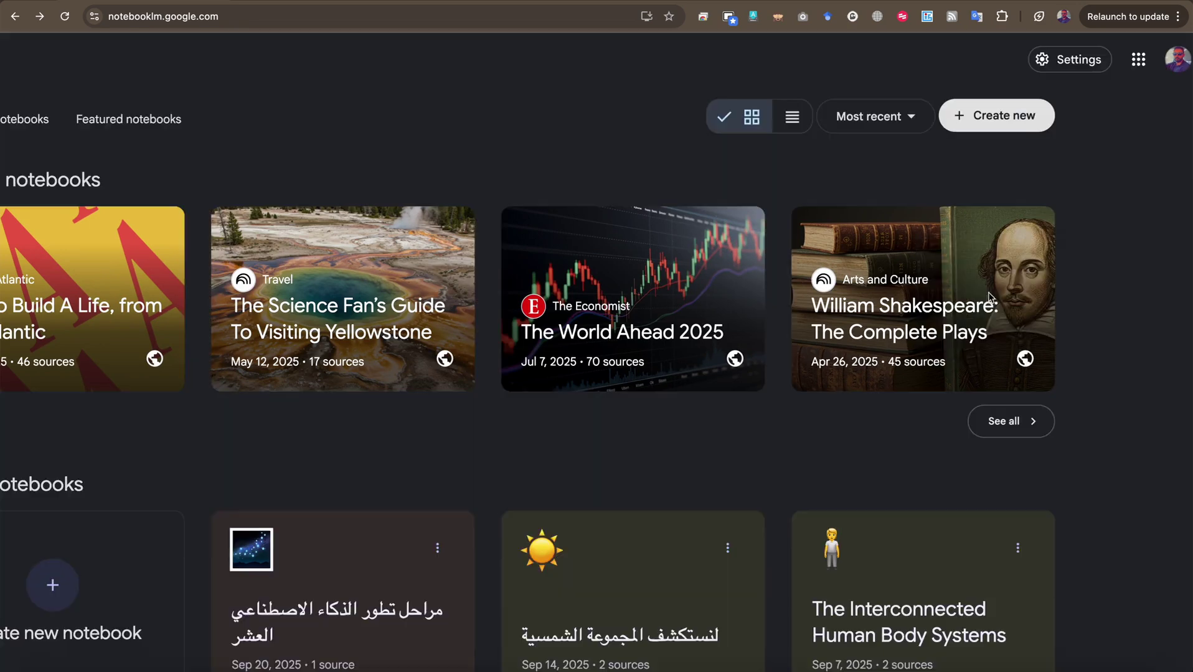
click(1081, 61)
mouse_move(1102, 270)
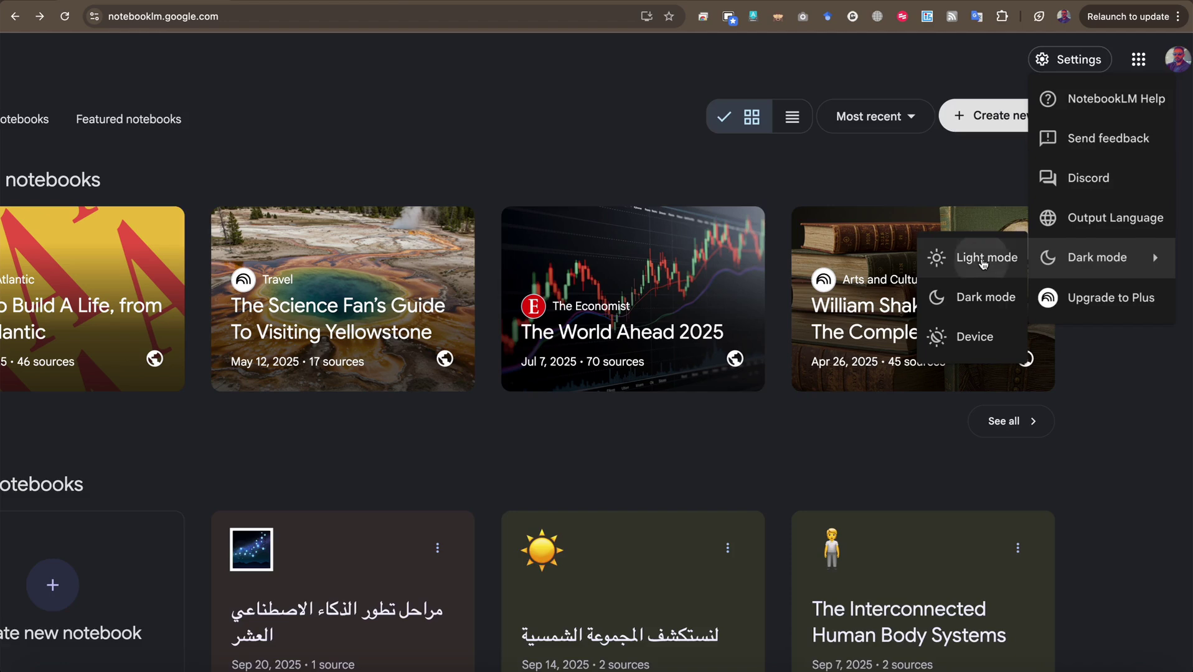
click(983, 261)
click(1059, 59)
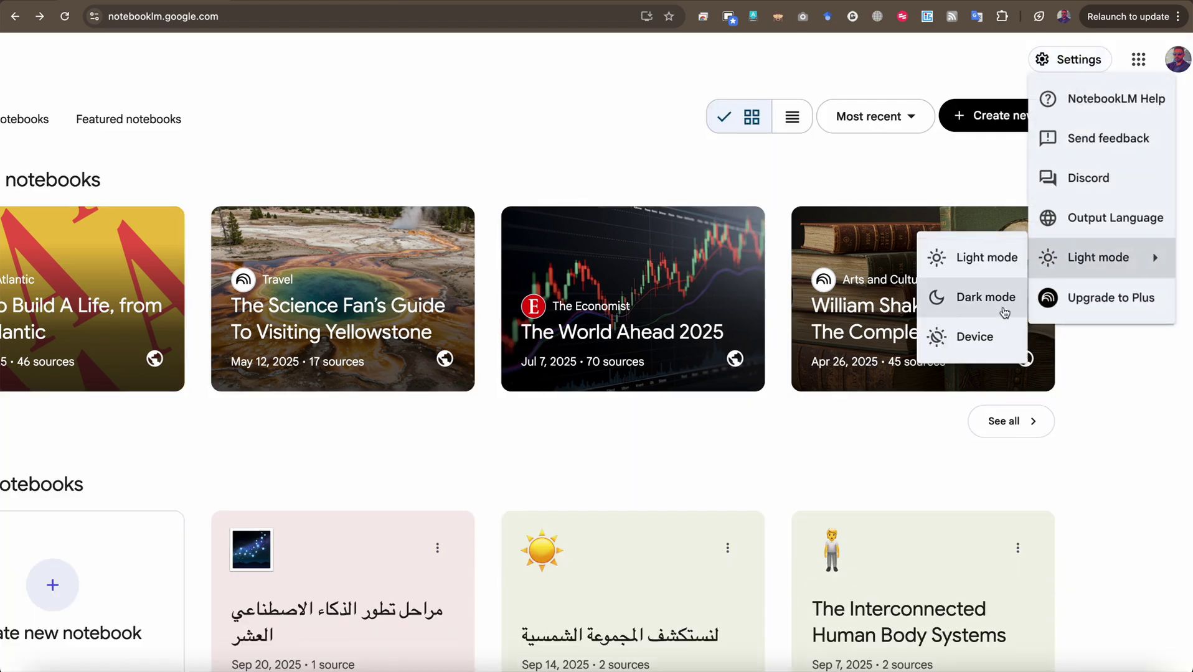
click(1004, 311)
- Open the Output Language configuration from the NotebookLM settings
click(1076, 59)
scroll(1089, 199, up, 2)
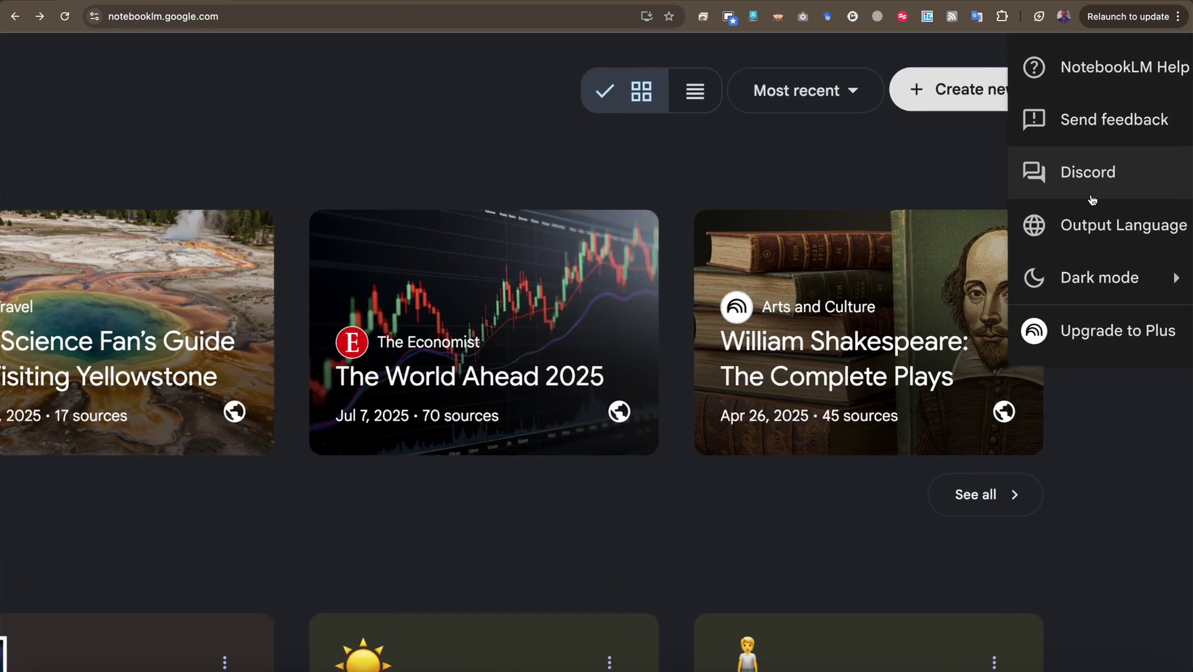
scroll(1093, 199, up, 2)
scroll(1092, 200, right, 2)
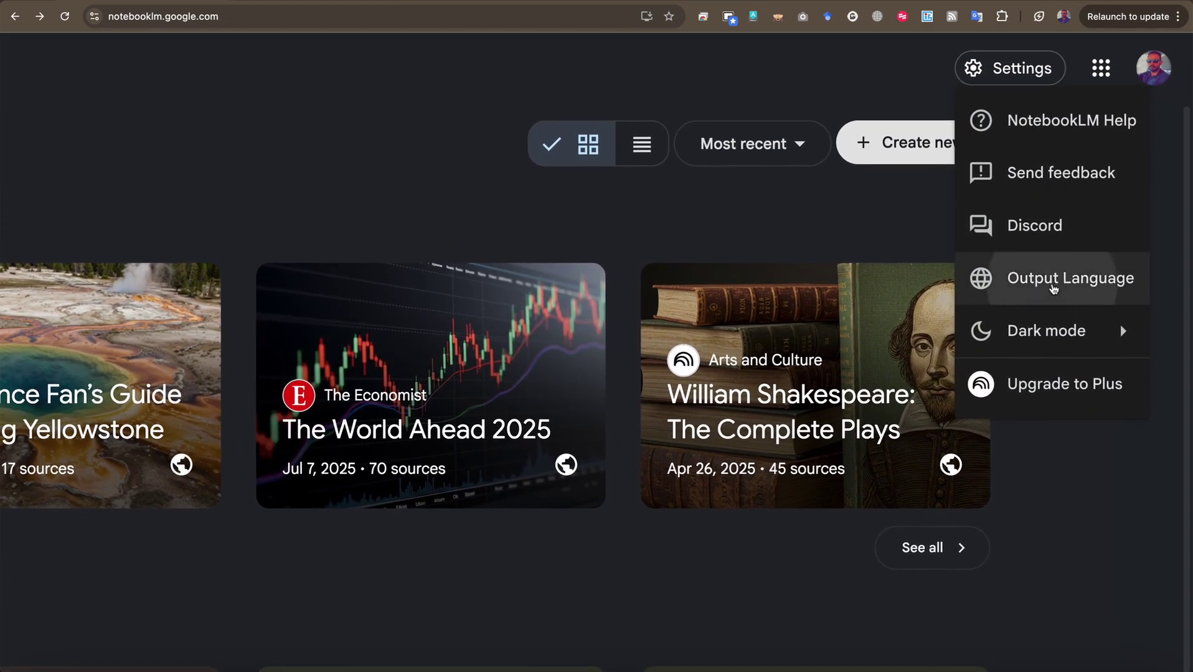
click(1052, 288)
scroll(1041, 271, down, 2)
scroll(431, 400, up, 3)
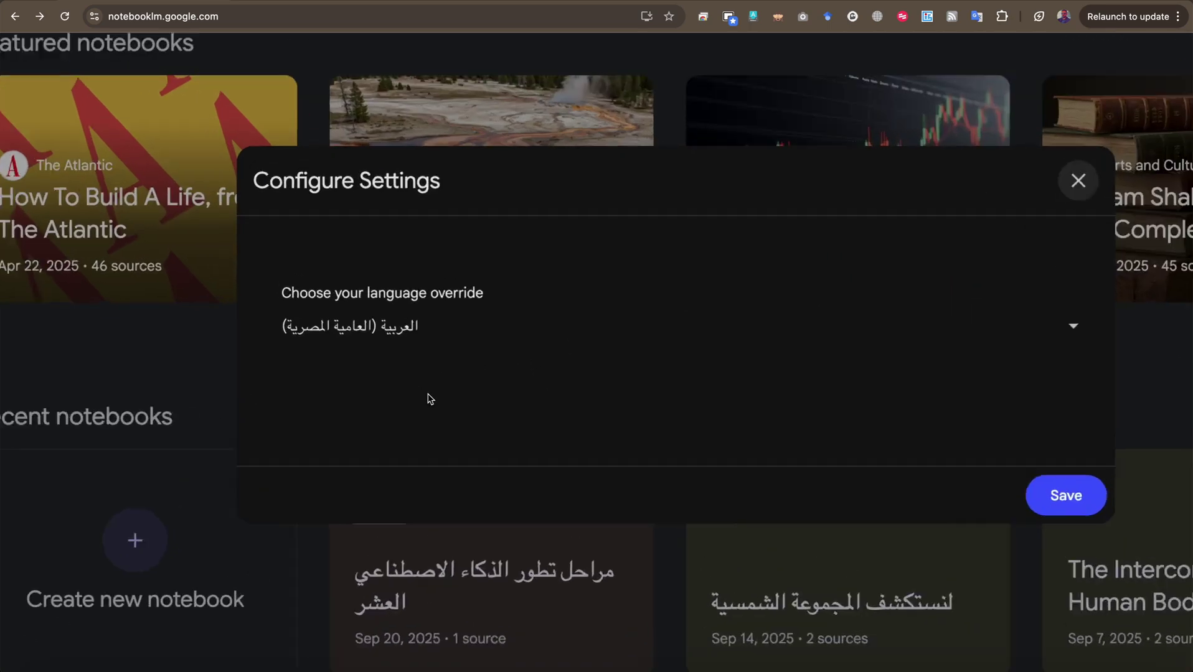
scroll(429, 386, right, 3)
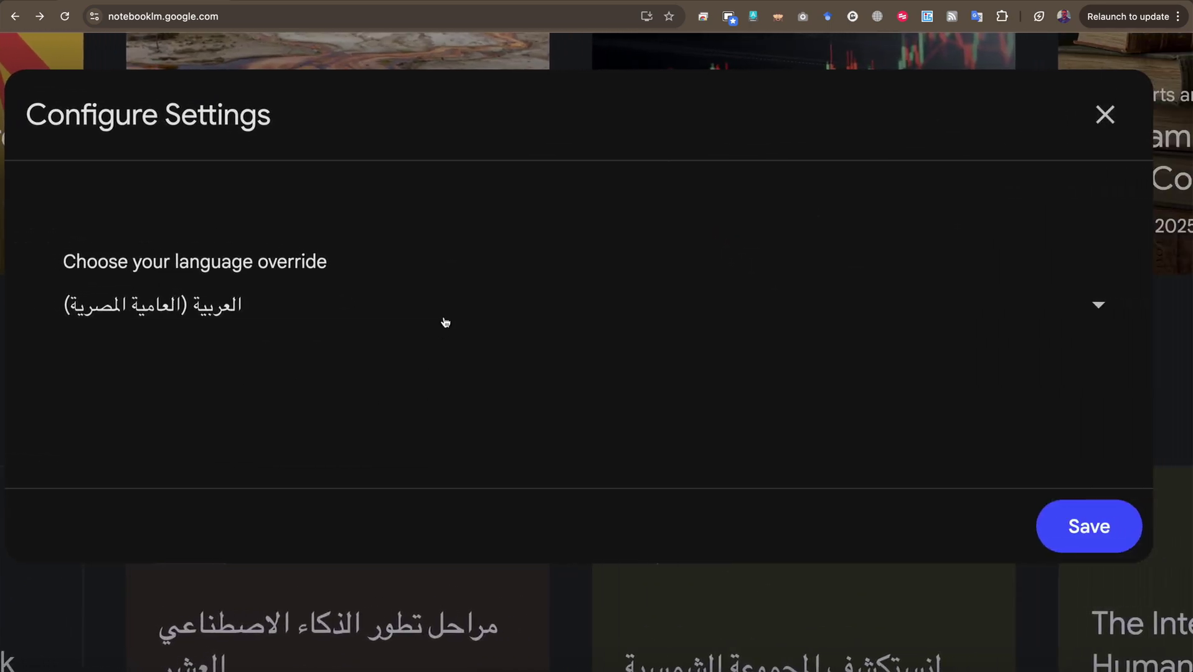
- Browse the available output languages and select English as the language override
click(444, 321)
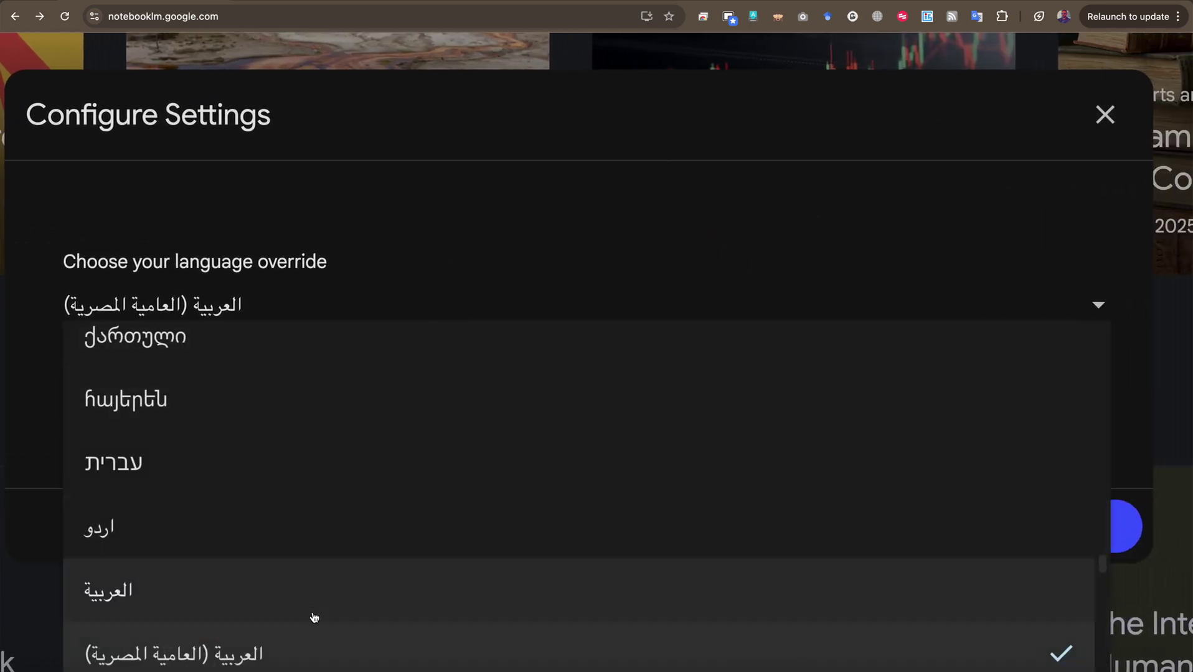
scroll(315, 616, up, 5)
scroll(322, 574, down, 5)
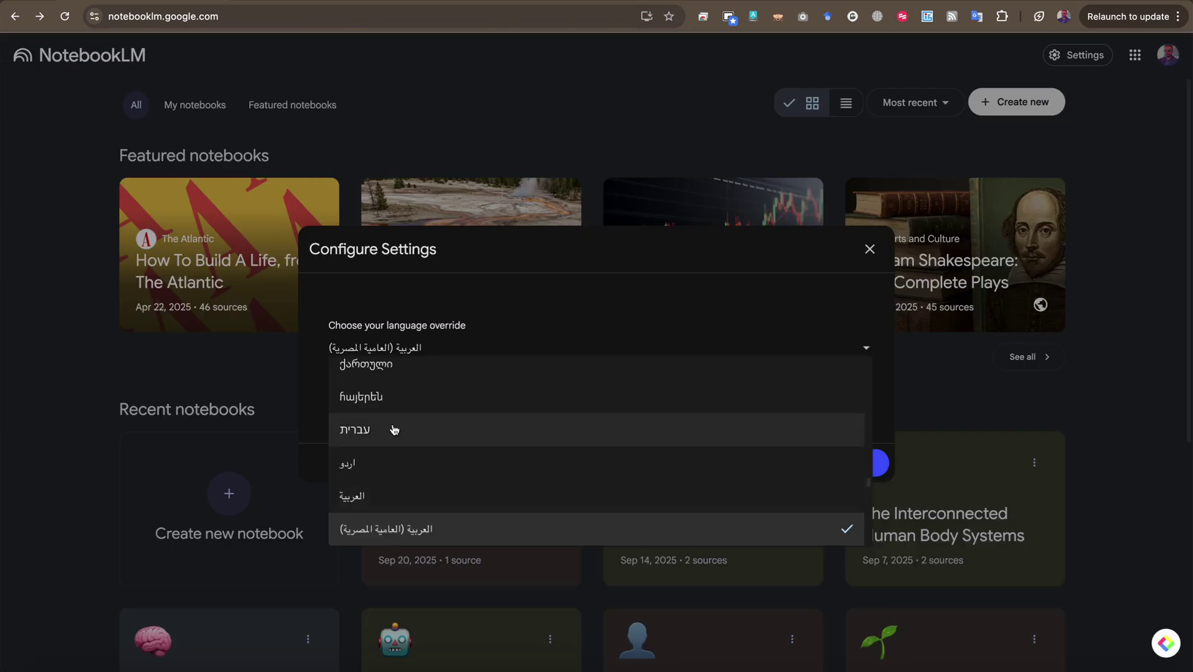
scroll(394, 426, up, 10)
scroll(394, 427, up, 10)
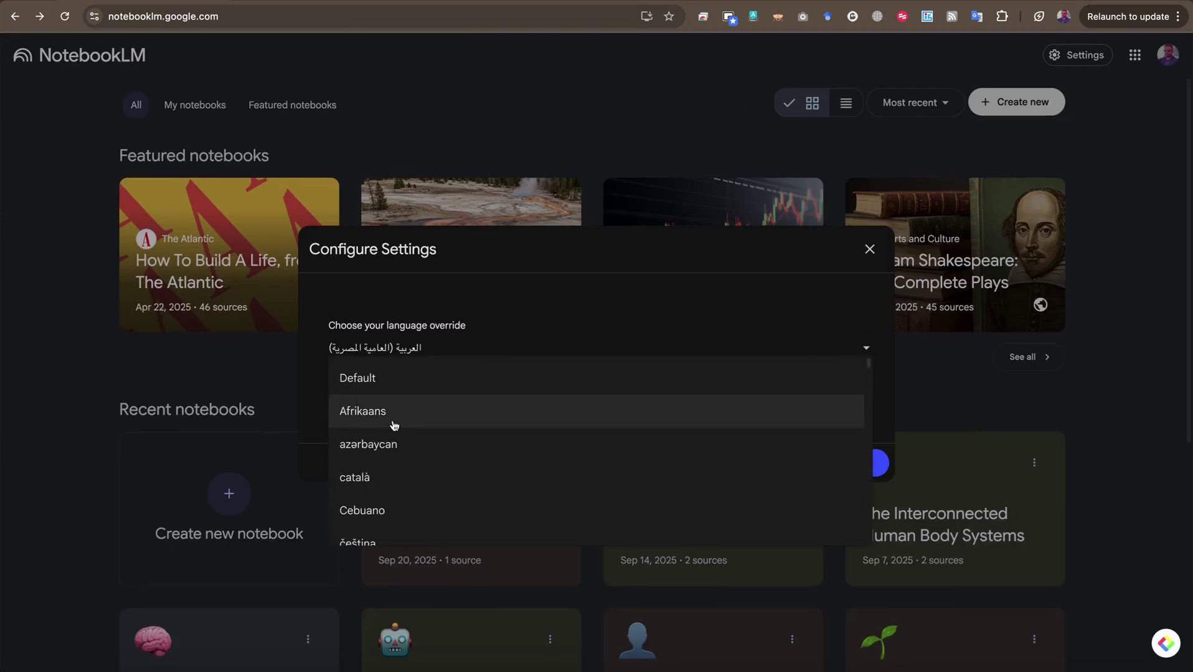
scroll(394, 425, down, 3)
scroll(394, 424, down, 5)
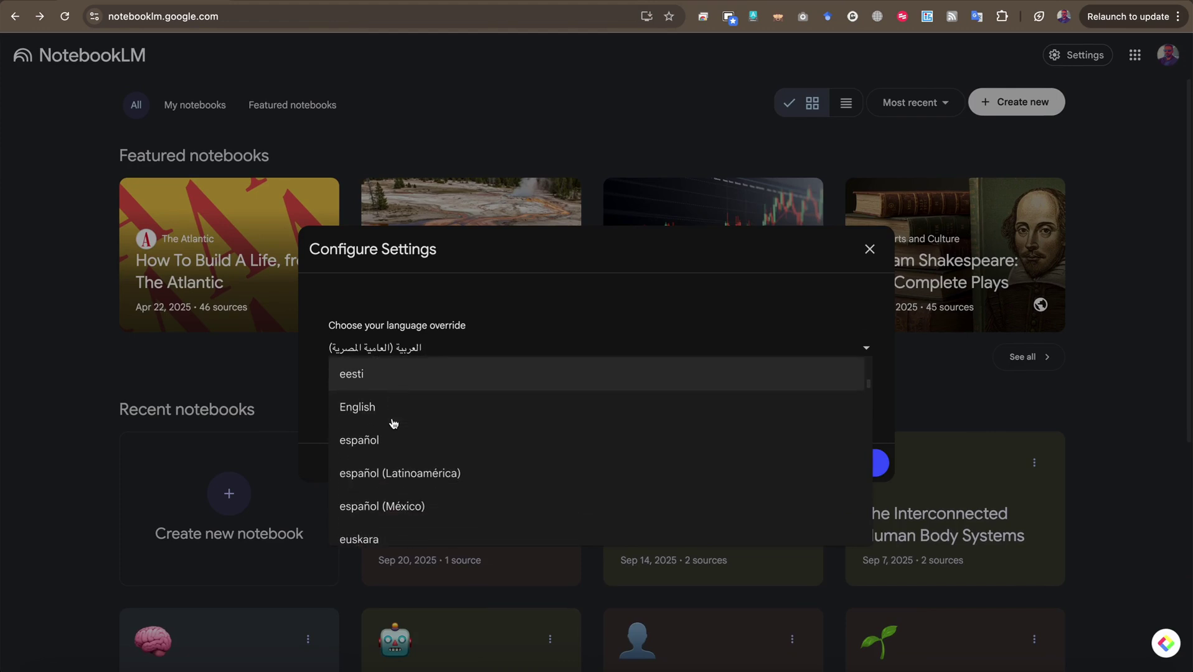
click(394, 412)
- Set the language override to "العربية (العامية المصرية)" and save the settings
click(411, 354)
scroll(412, 417, down, 10)
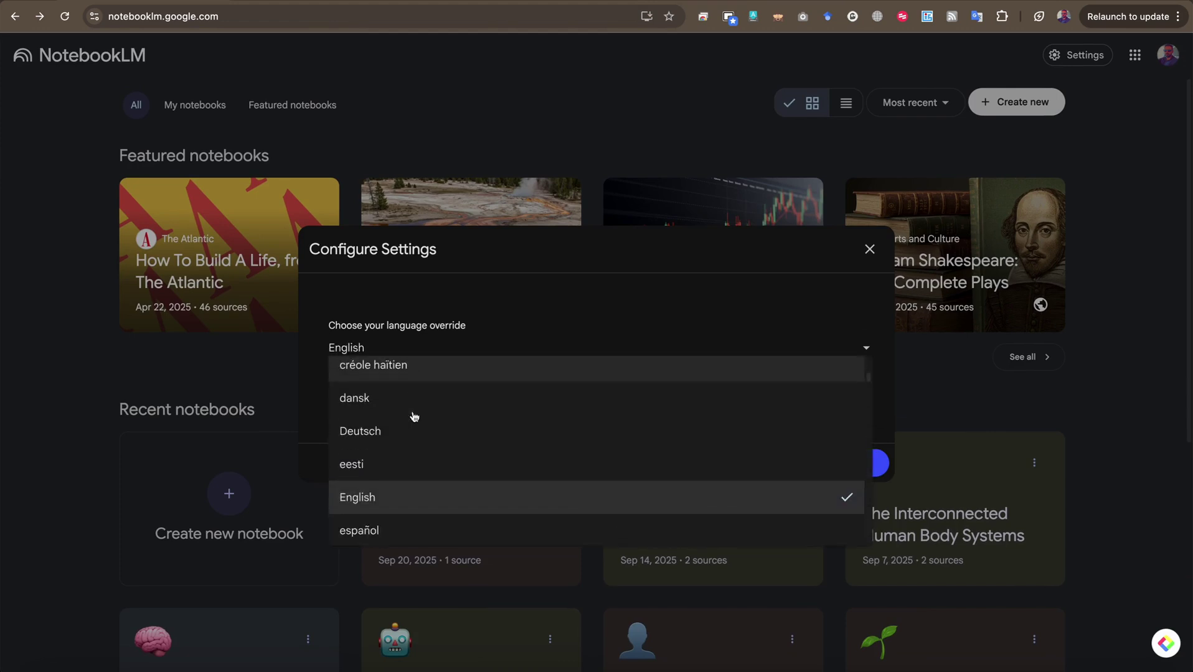
scroll(412, 423, down, 15)
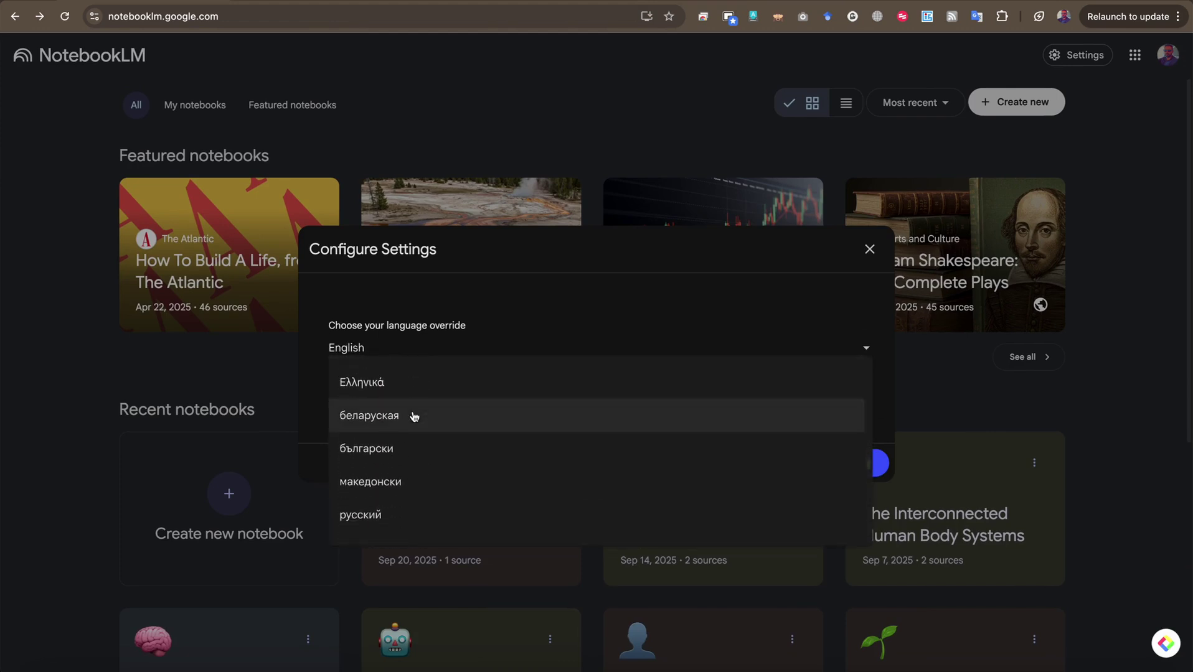
click(374, 488)
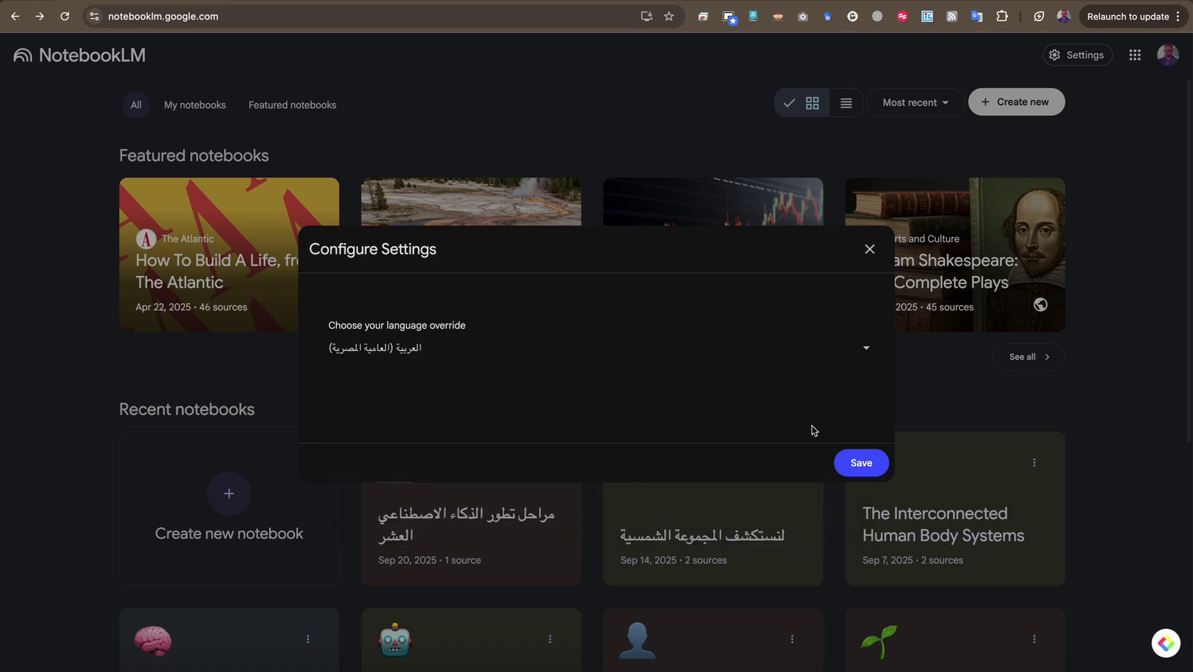
click(884, 471)
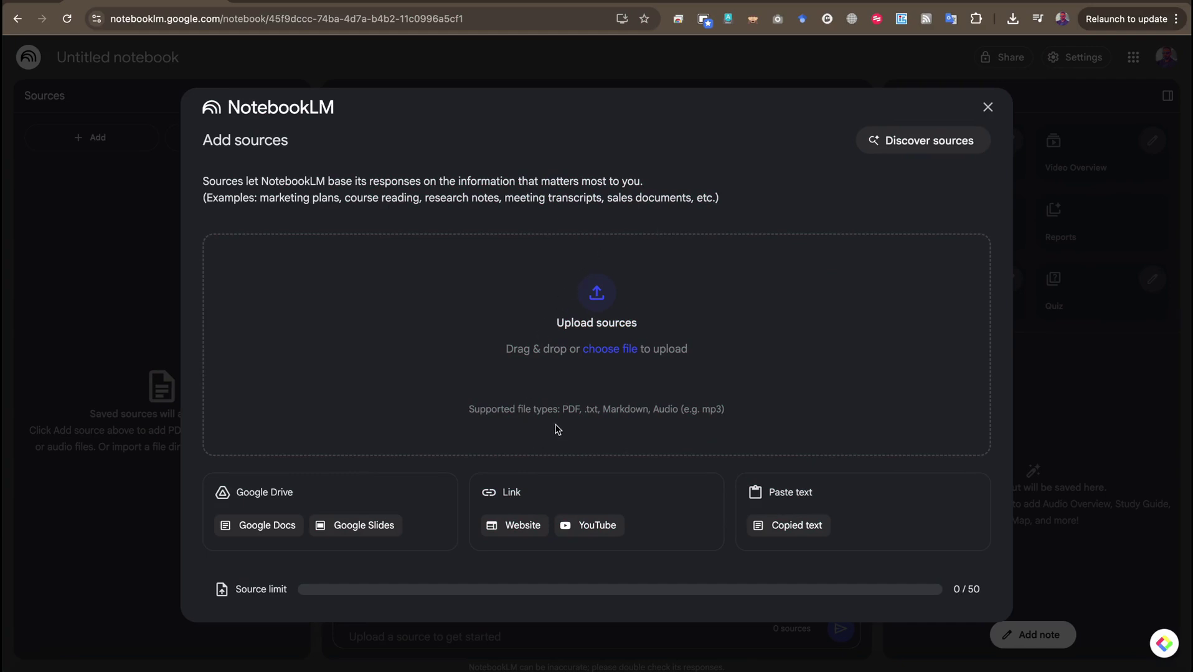
- Examine the source options for the new notebook: supported upload file types, Google Drive, Website and YouTube links, and copied text
scroll(556, 430, up, 5)
scroll(571, 418, right, 3)
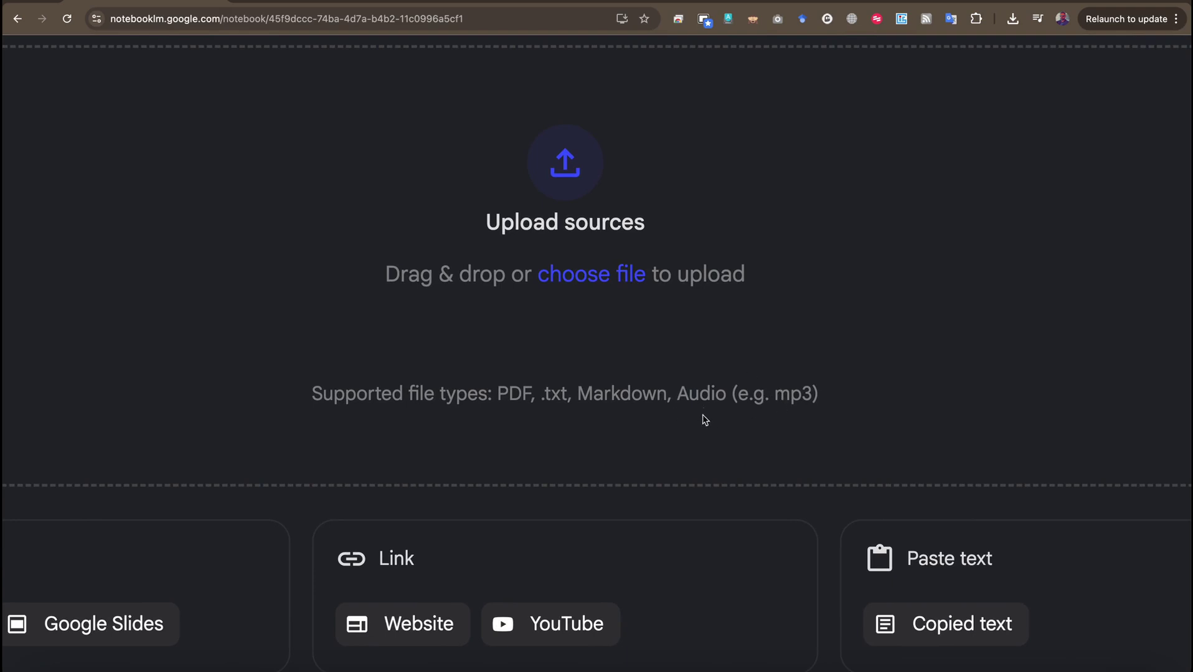
scroll(753, 399, down, 5)
scroll(752, 404, down, 3)
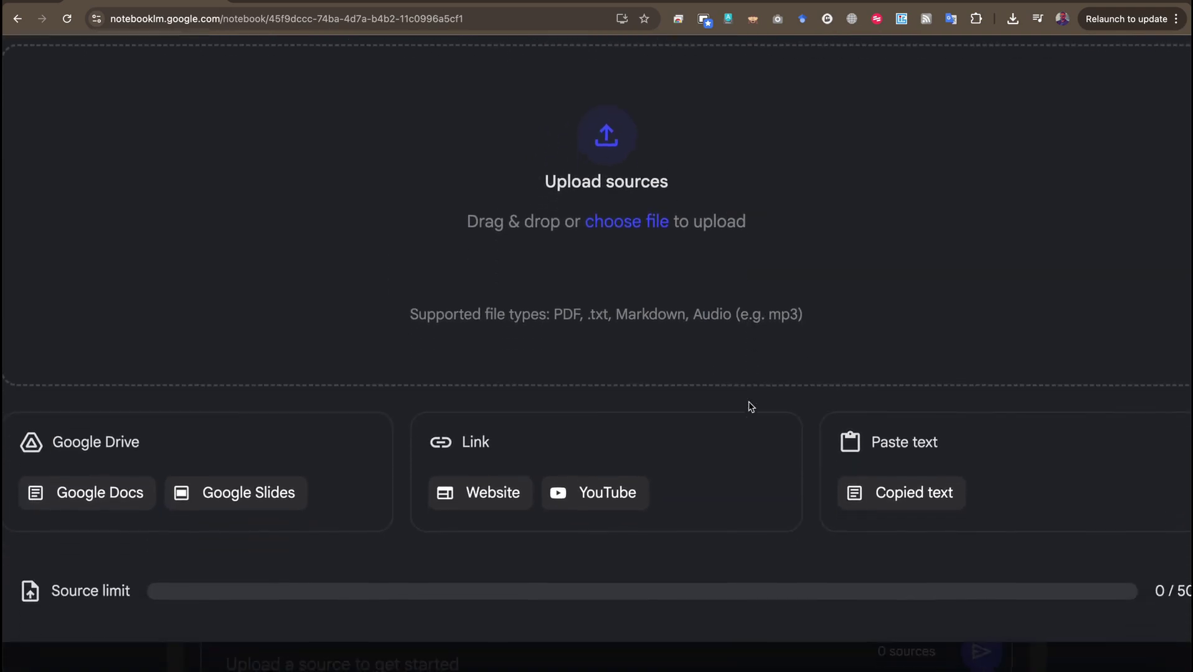
scroll(751, 407, left, 3)
scroll(311, 482, left, 3)
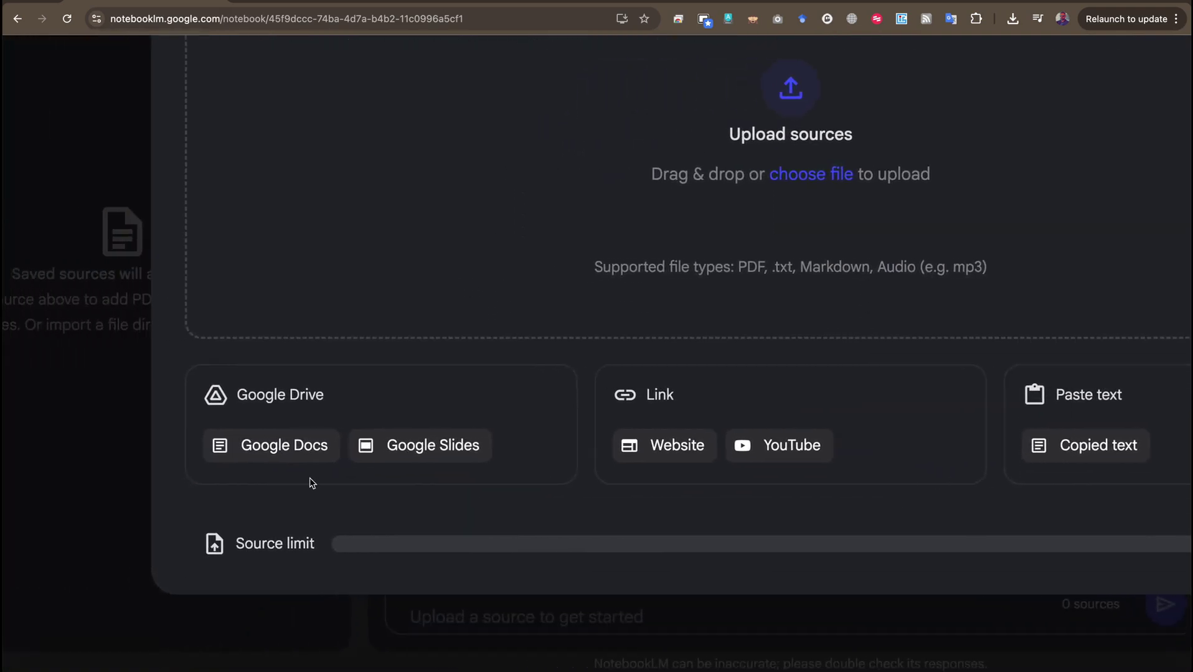
scroll(311, 476, up, 5)
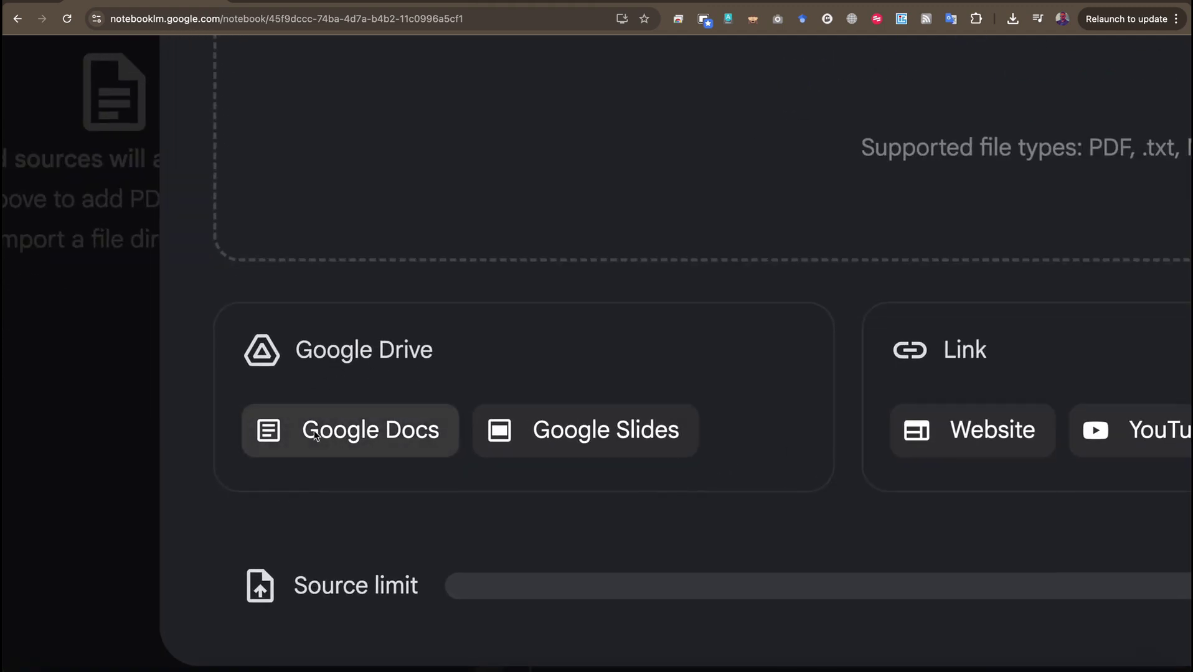
scroll(653, 469, right, 10)
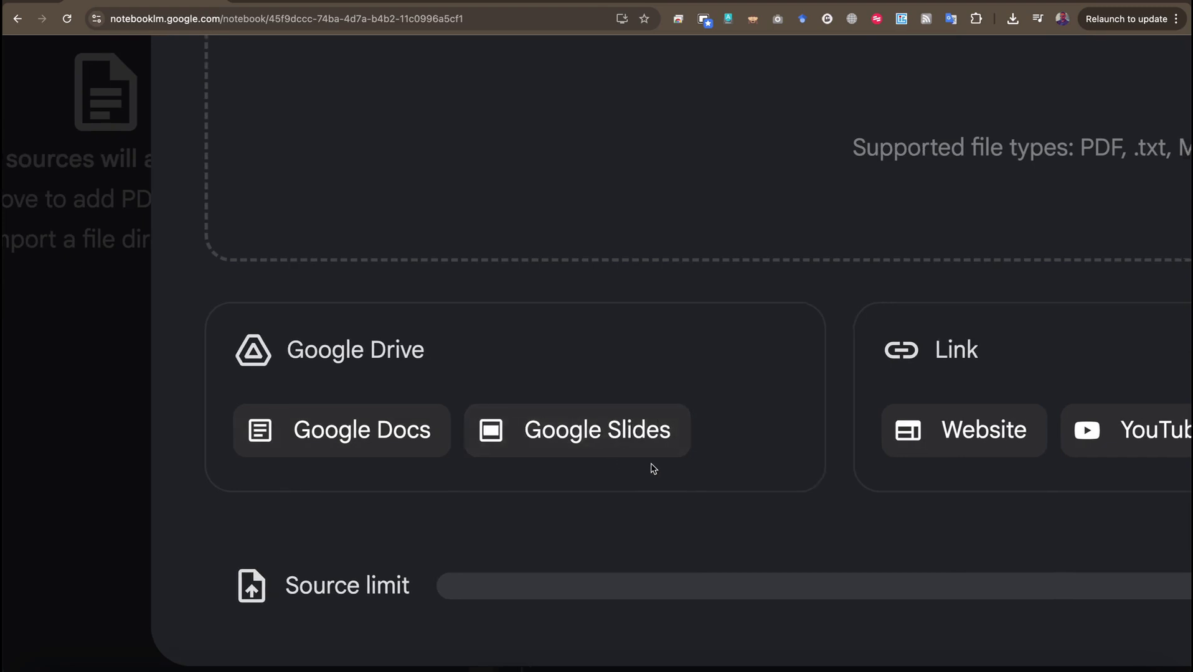
scroll(652, 469, right, 12)
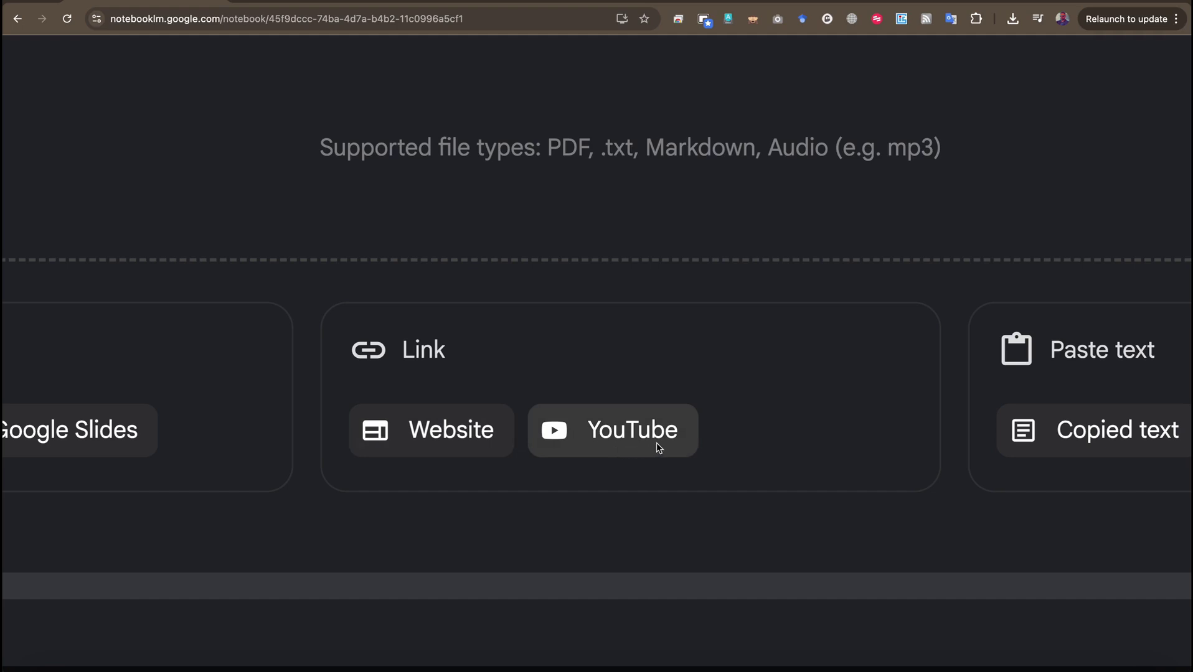
scroll(657, 442, right, 9)
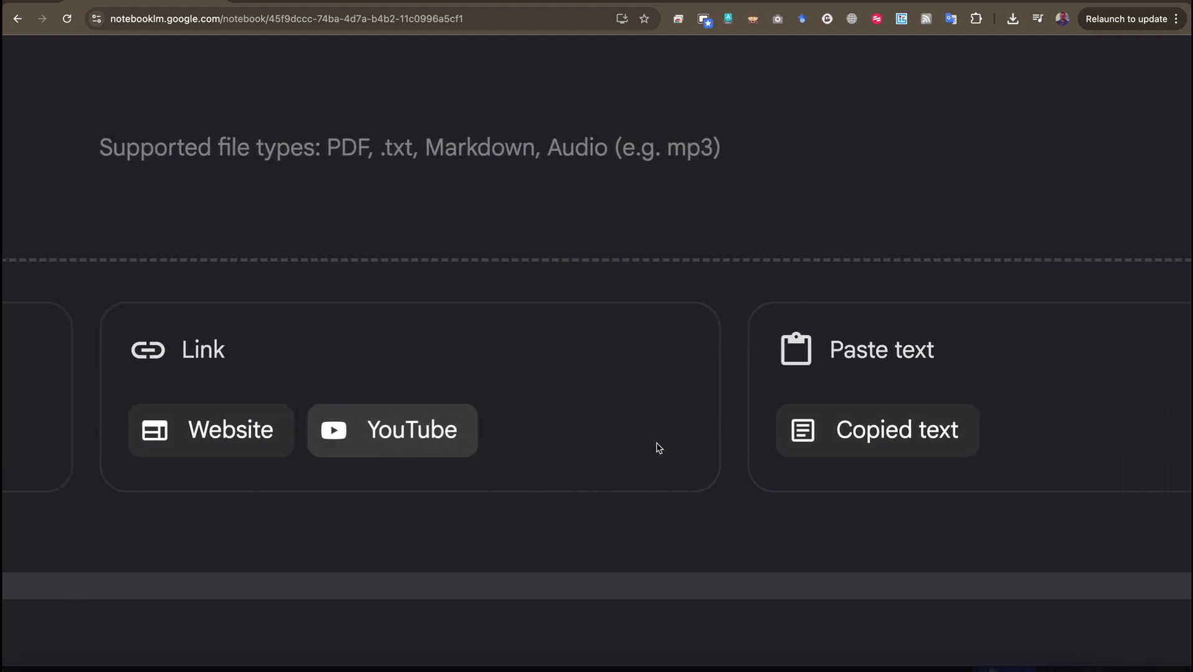
scroll(656, 443, right, 5)
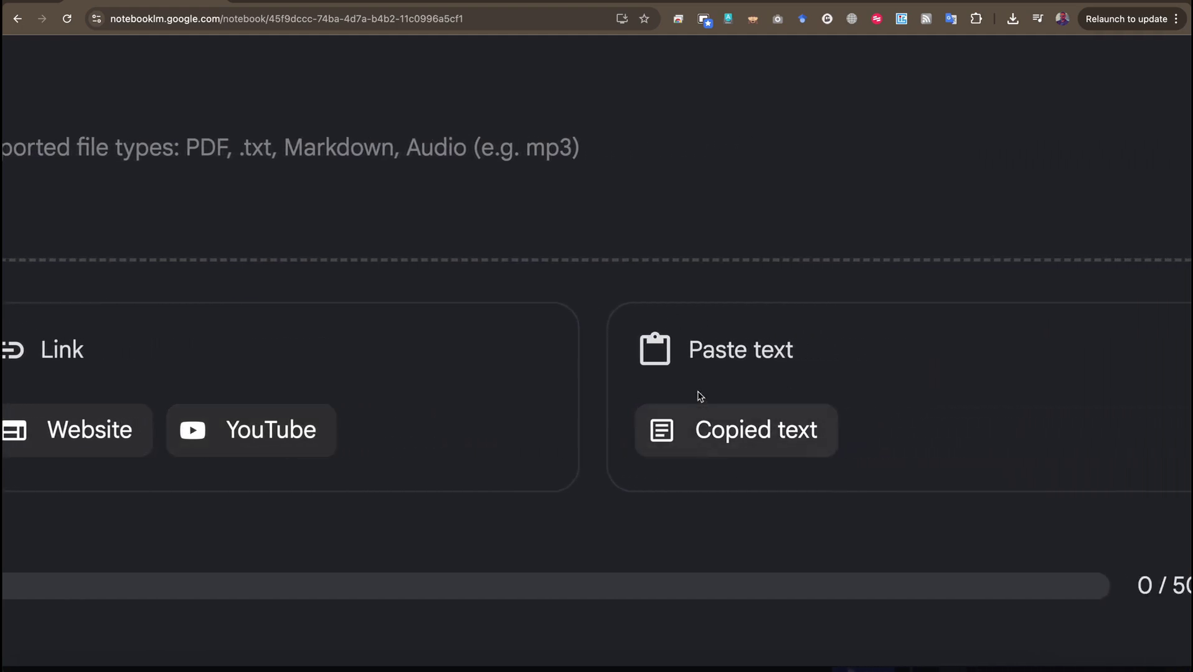
scroll(722, 436, right, 4)
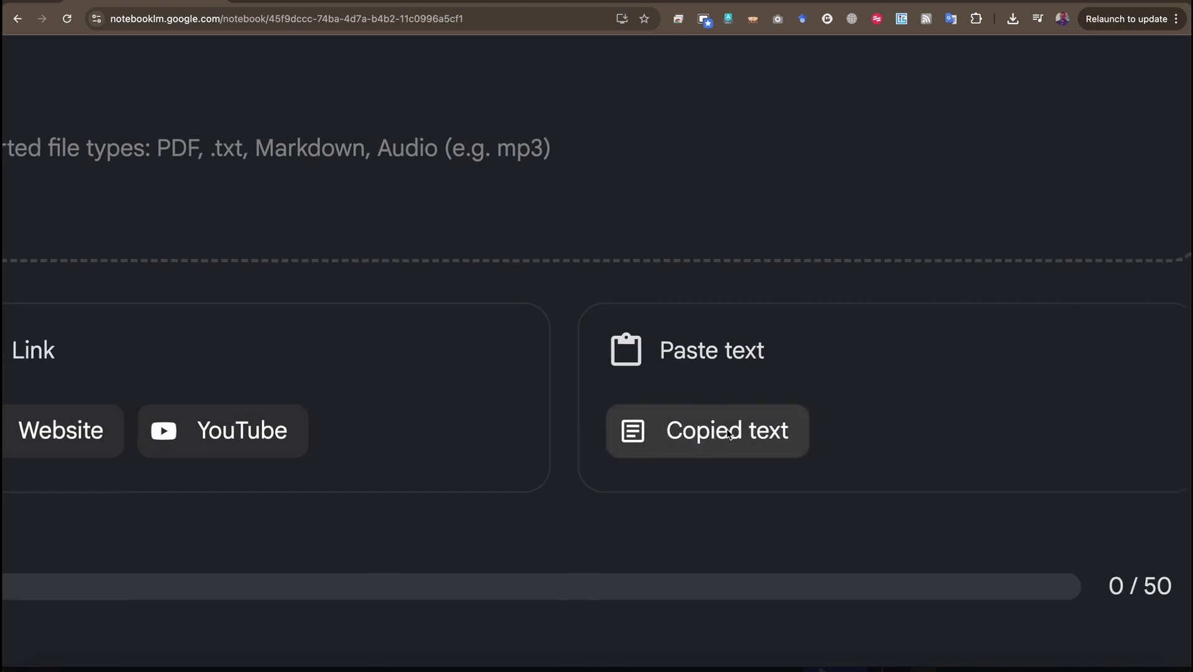
scroll(728, 434, right, 2)
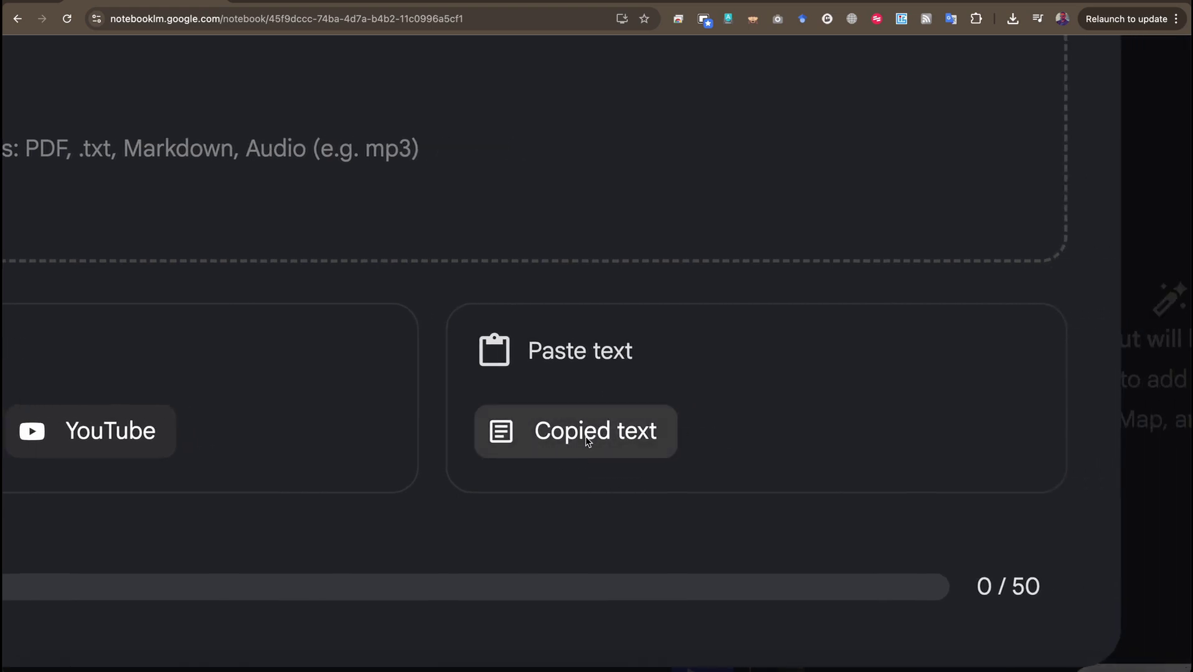
scroll(587, 440, down, 5)
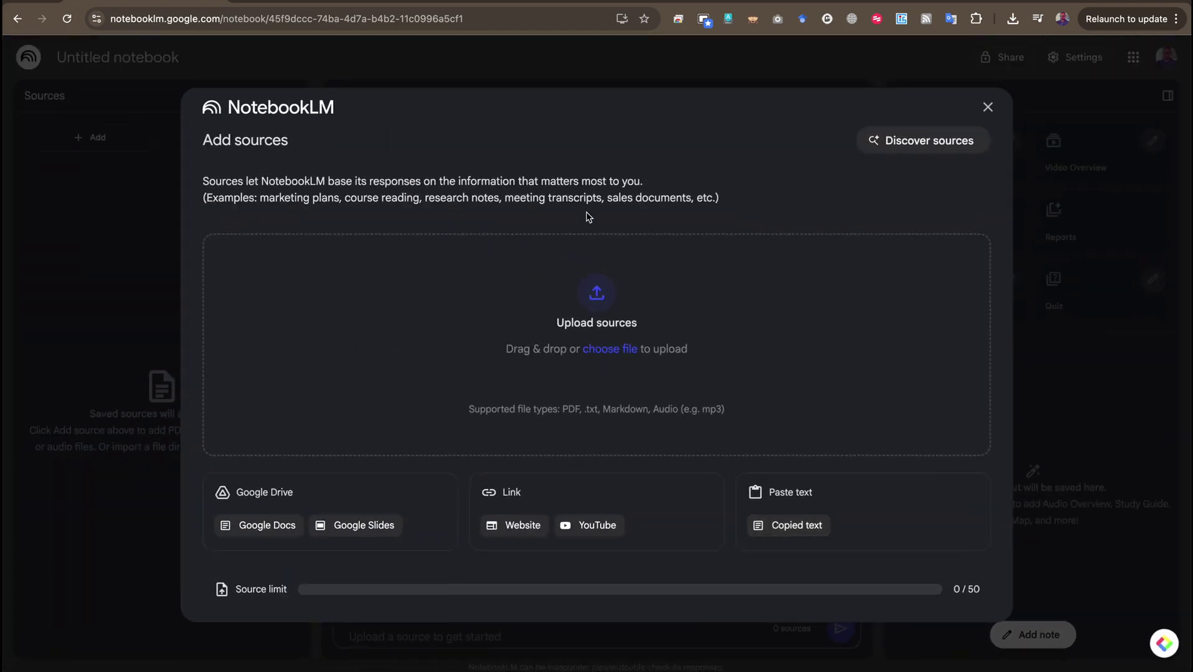
- Open Discover sources and try switching where to find sources between Web and Google Drive
scroll(934, 157, up, 5)
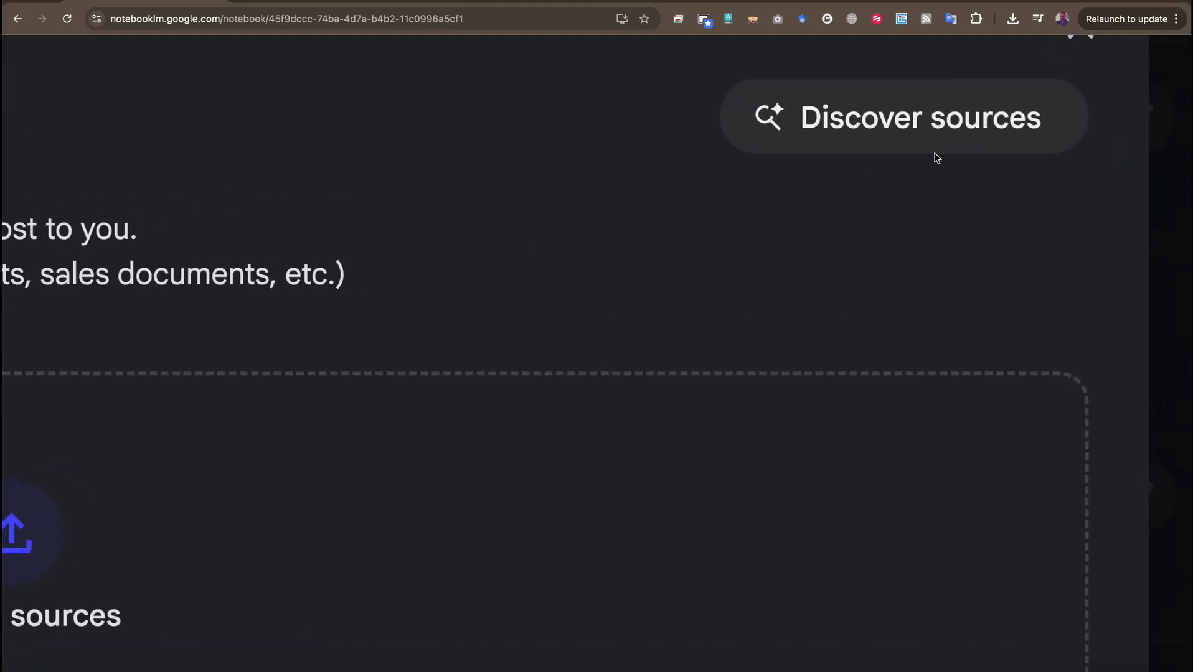
scroll(902, 187, down, 3)
click(901, 183)
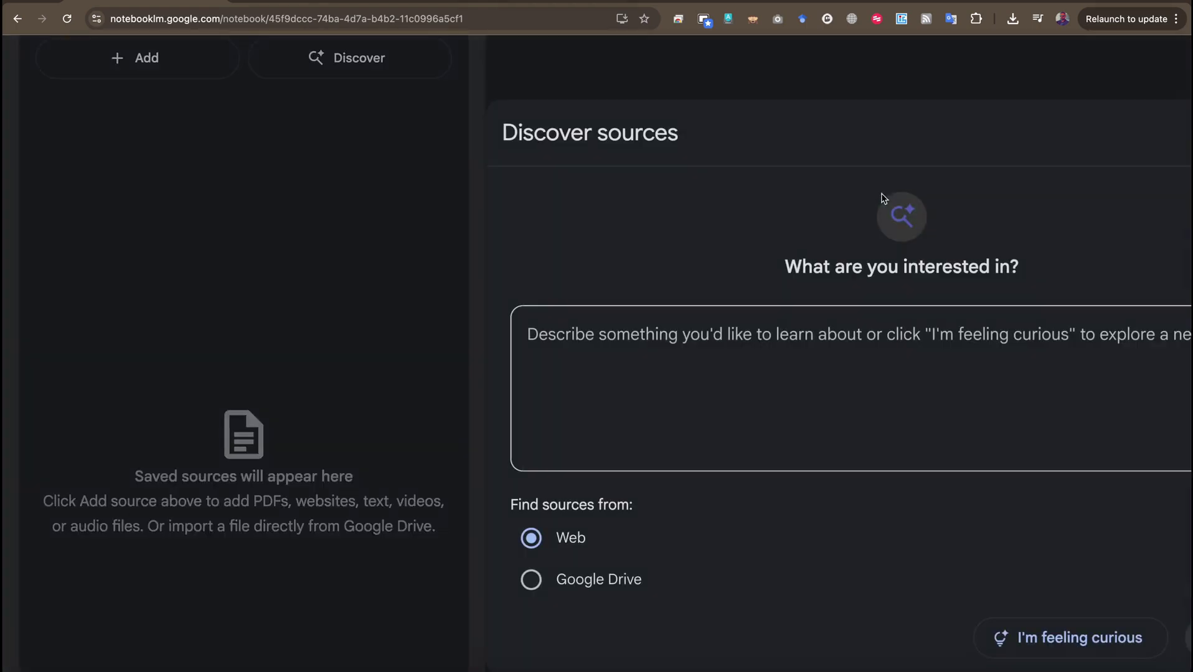
scroll(799, 277, down, 3)
click(674, 336)
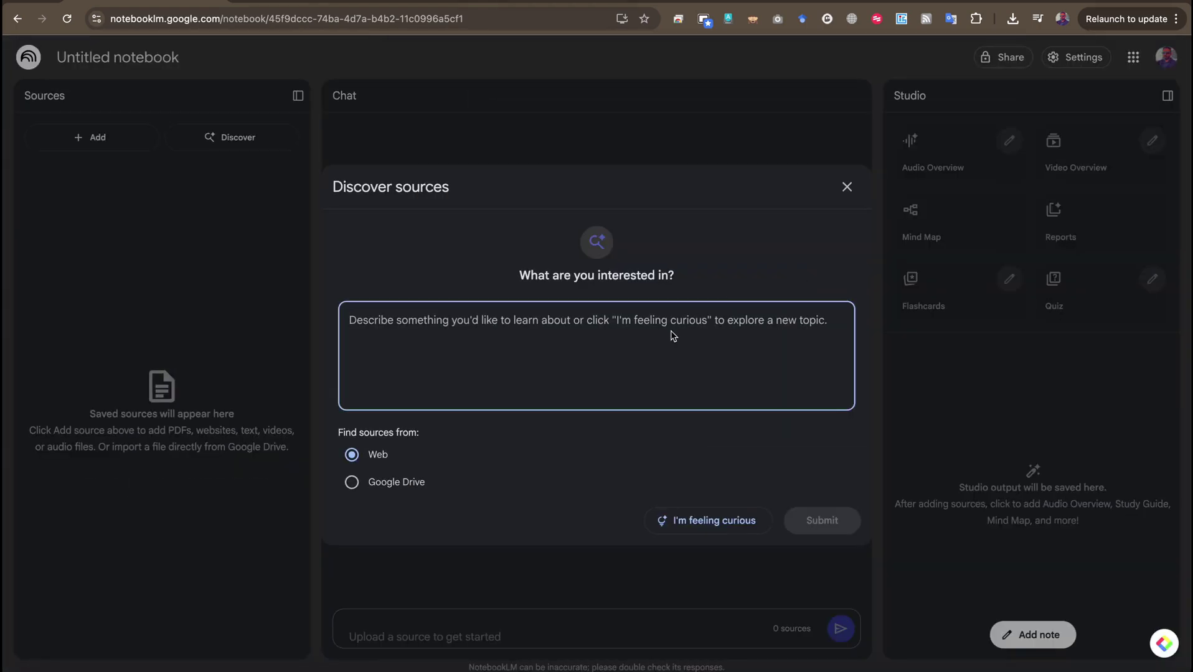
click(352, 485)
click(352, 455)
click(352, 483)
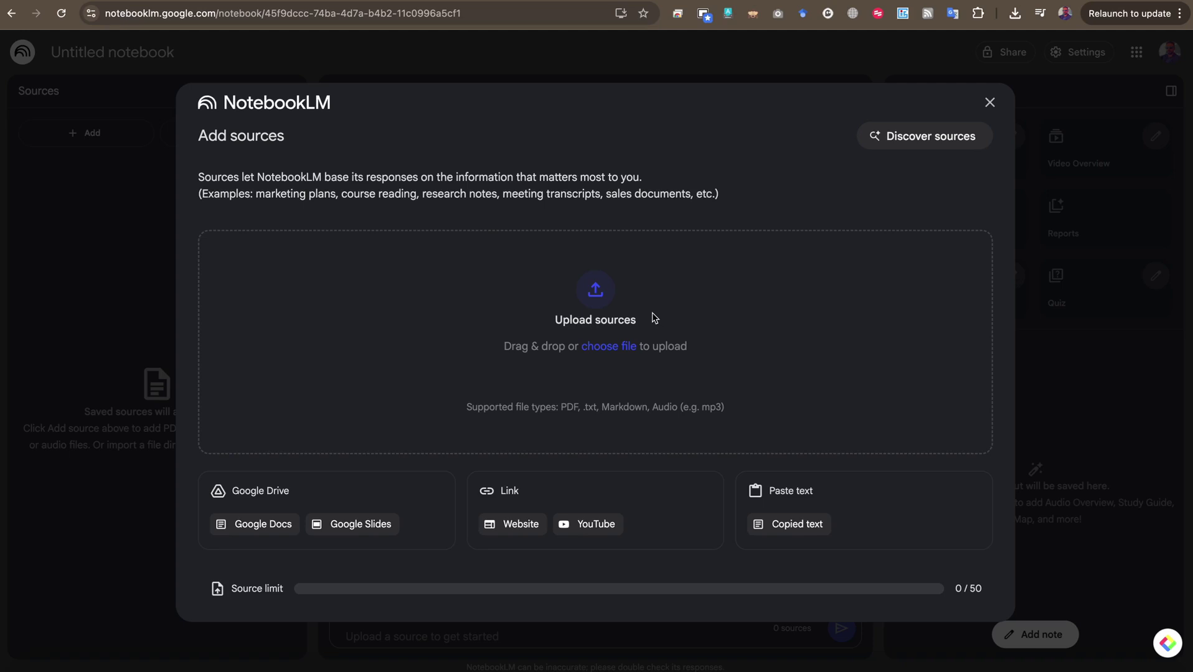
- Upload HumanBodySystems.pdf from the Notebook LM folder as a source for the untitled notebook
click(613, 348)
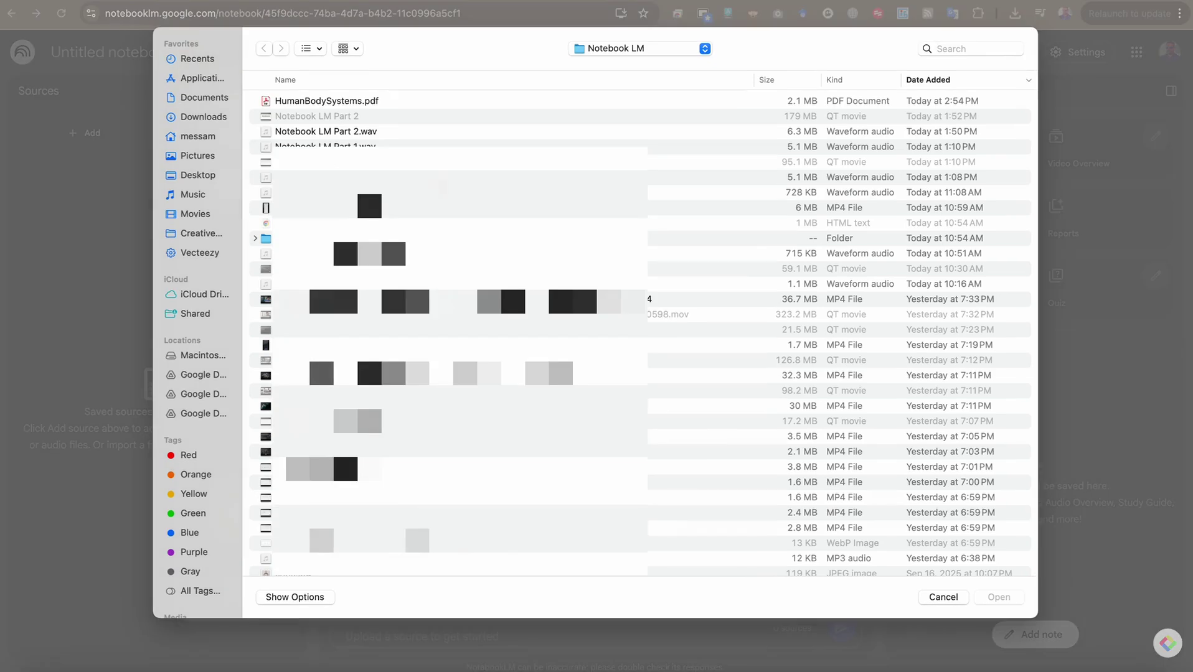
double_click(360, 103)
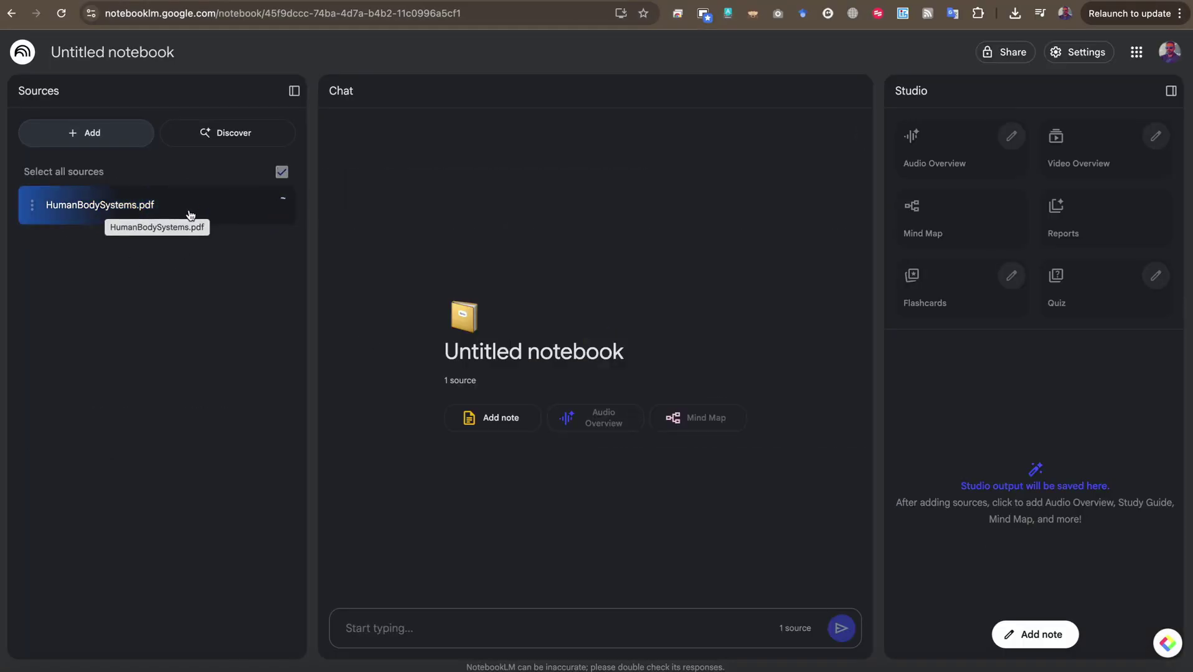
- Start adding another source, and copy the web address of the Kenhub article "Human body systems"
click(107, 139)
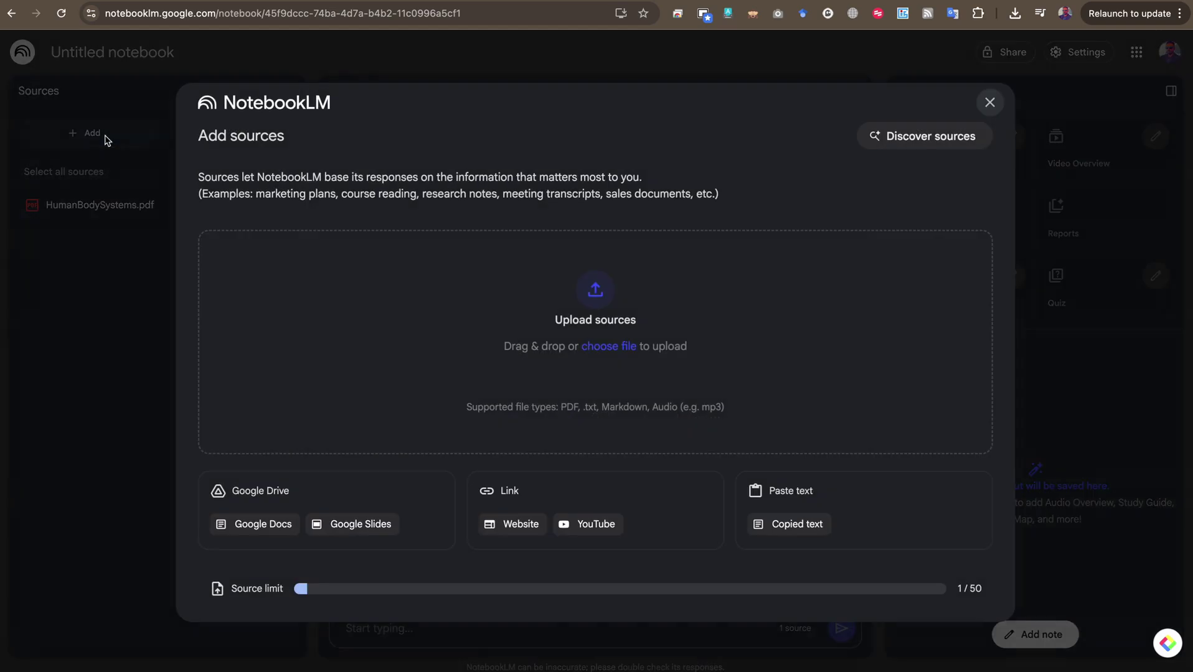
key(ctrl+Tab)
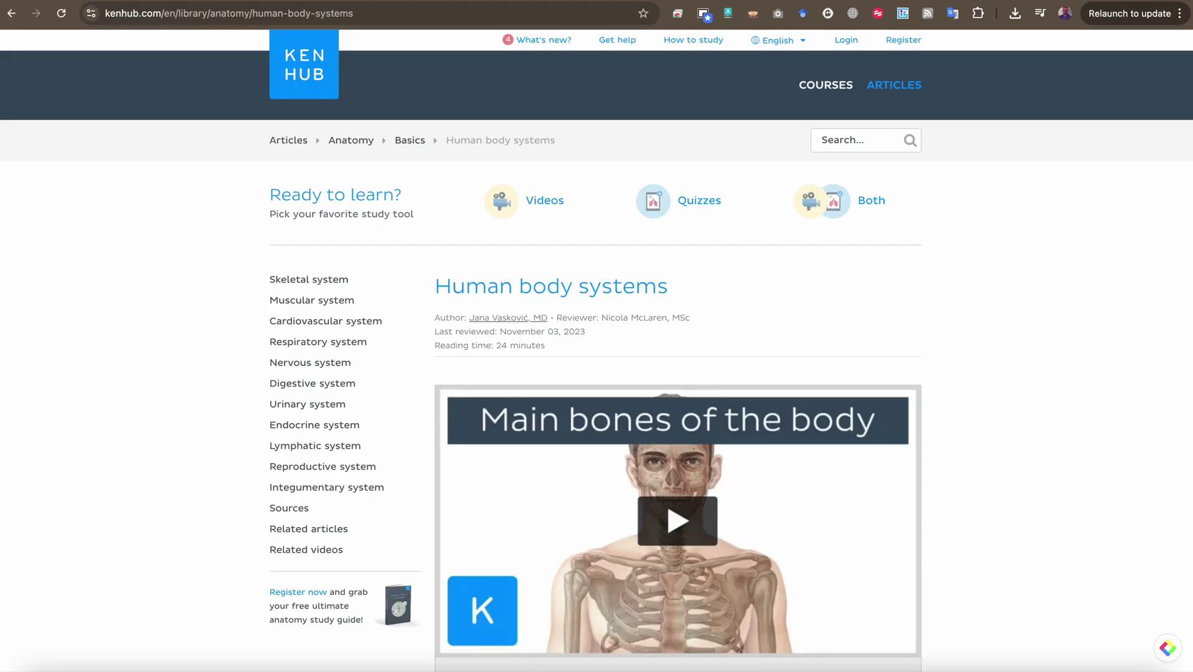
click(428, 10)
key(ctrl+c)
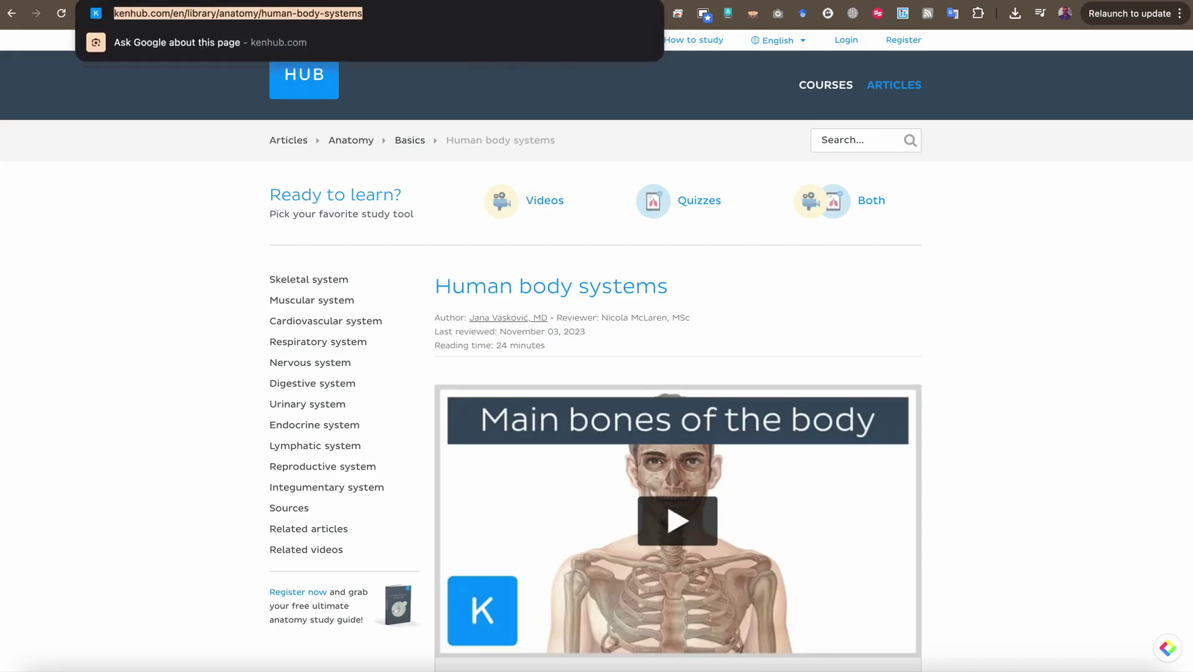
key(ctrl+shift+Tab)
scroll(512, 526, up, 5)
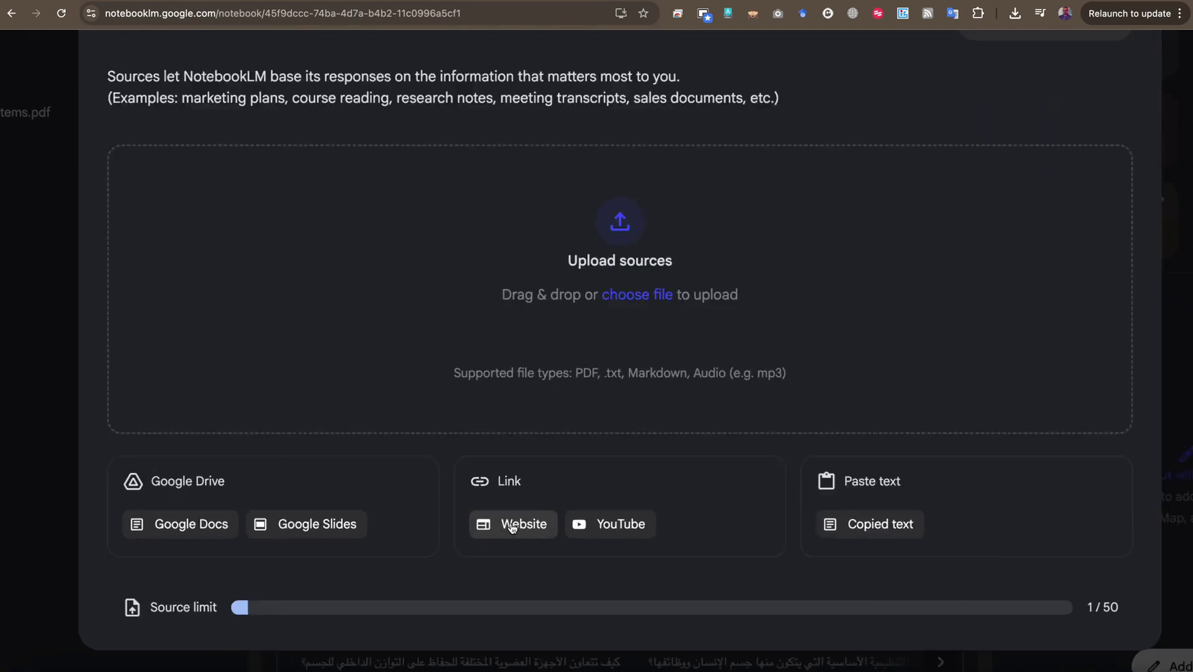
click(512, 525)
click(448, 291)
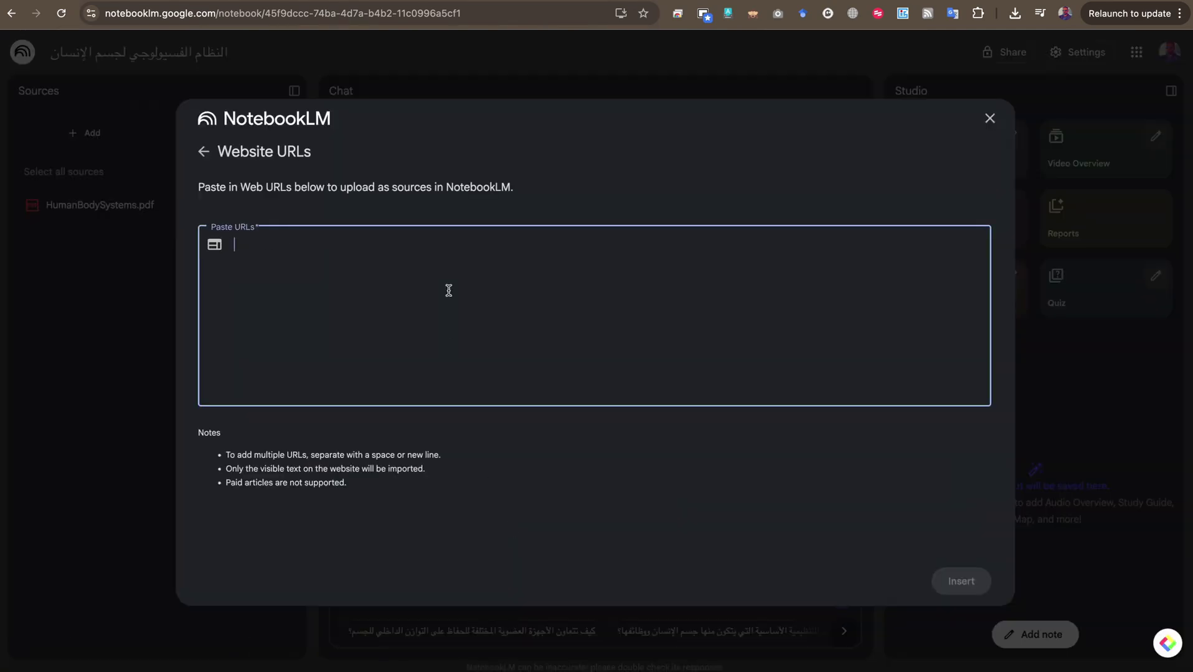
key(ctrl+v)
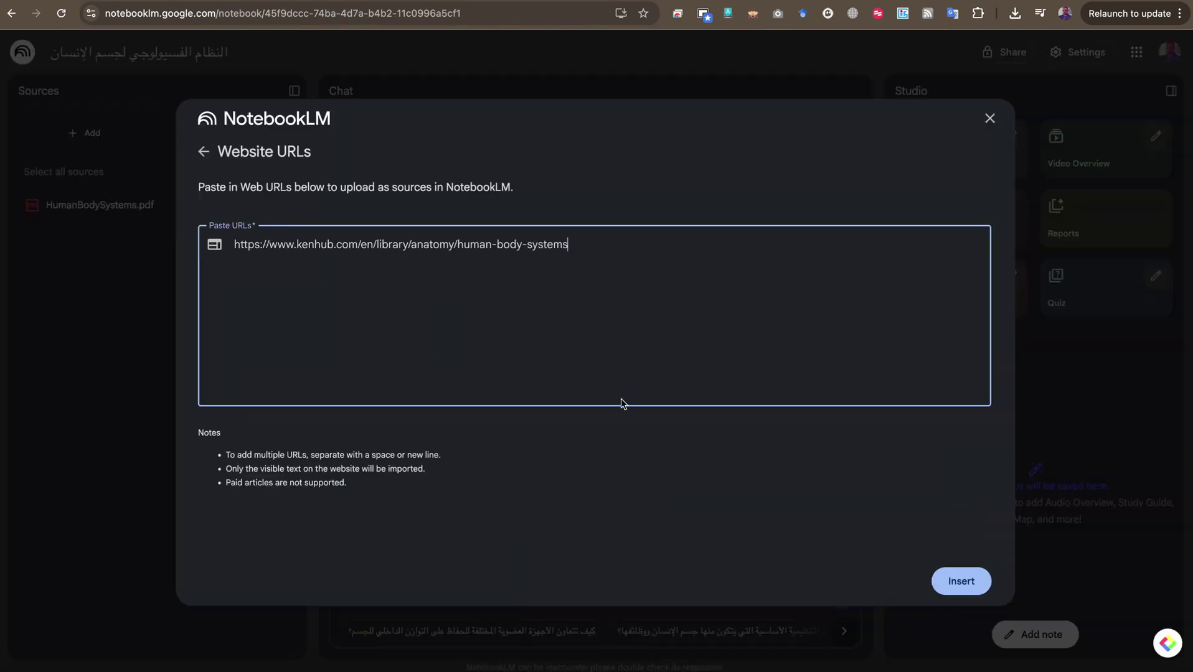
click(959, 582)
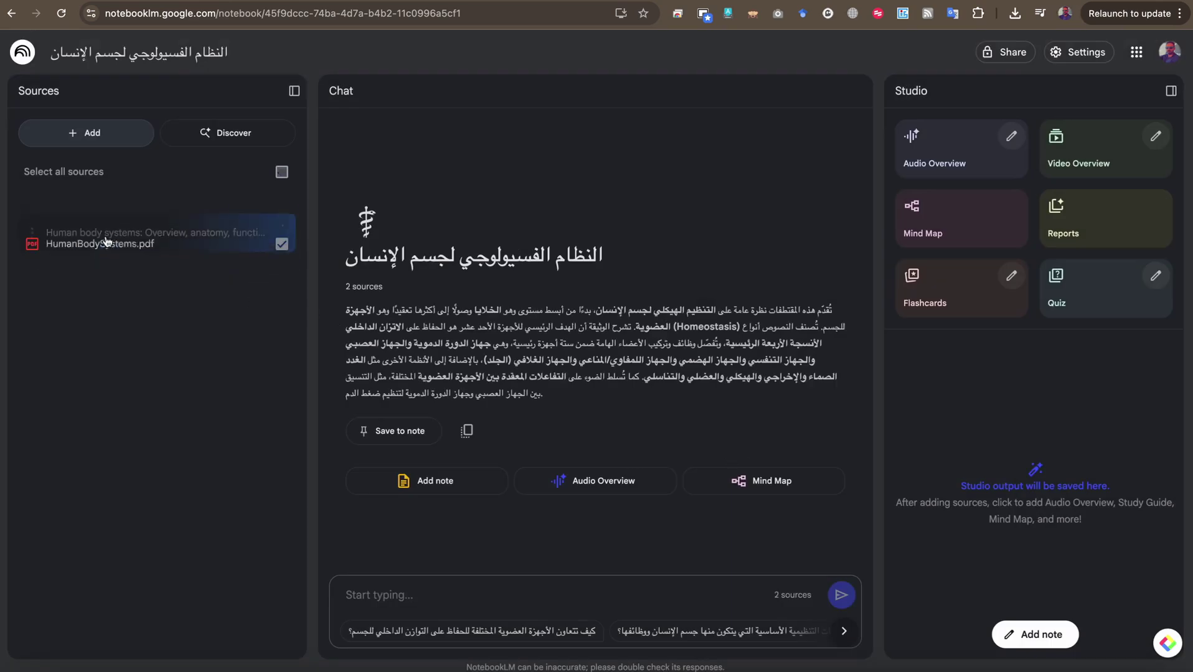
- Switch to the YouTube video "Human Body Systems Overview (Updated 2024)" and copy its web address
click(502, 2)
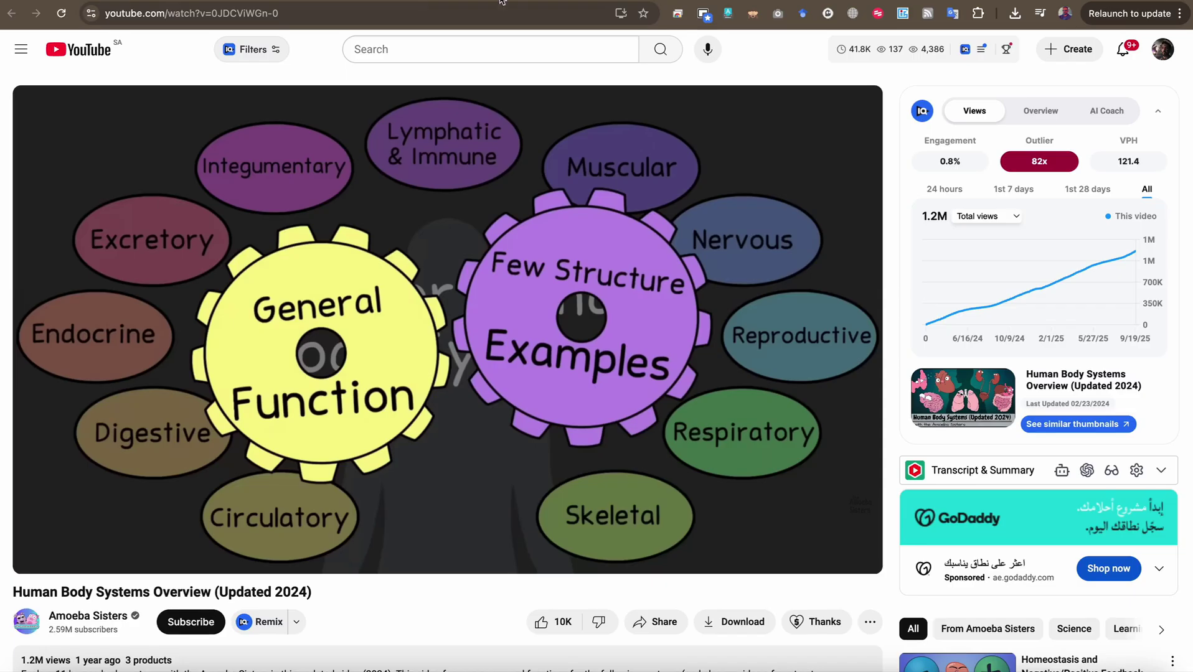
click(502, 3)
key(ctrl+c)
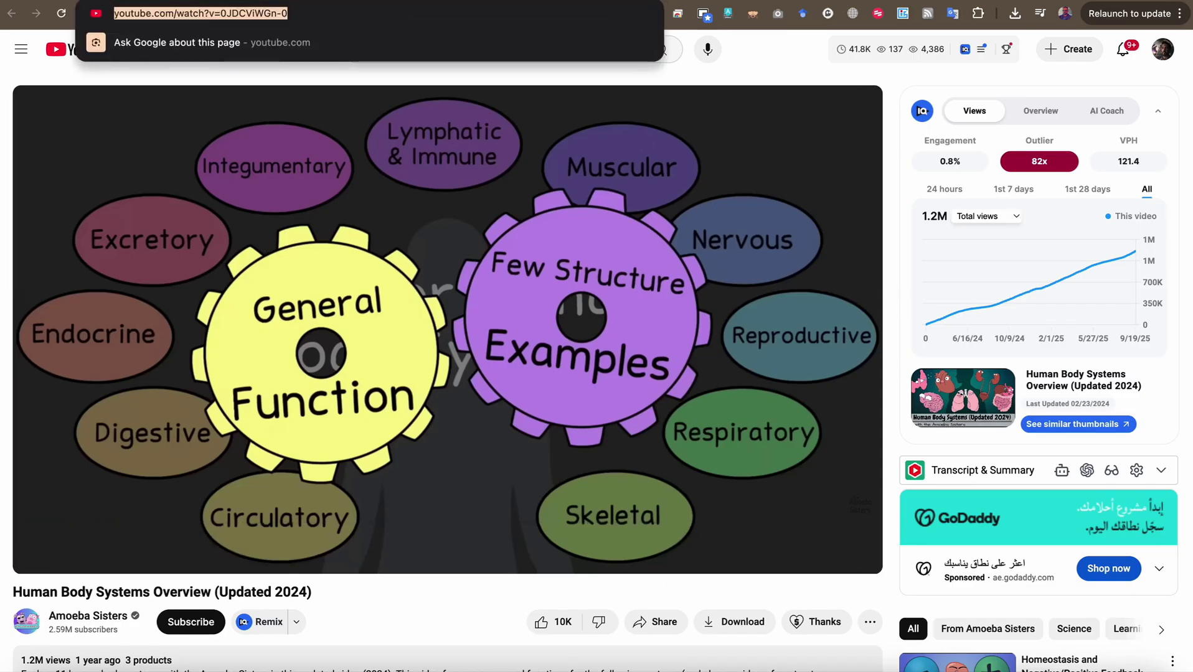
- Back in NotebookLM, add the copied address of "Human Body Systems Overview (Updated 2024)" as a YouTube source
key(ctrl+Tab)
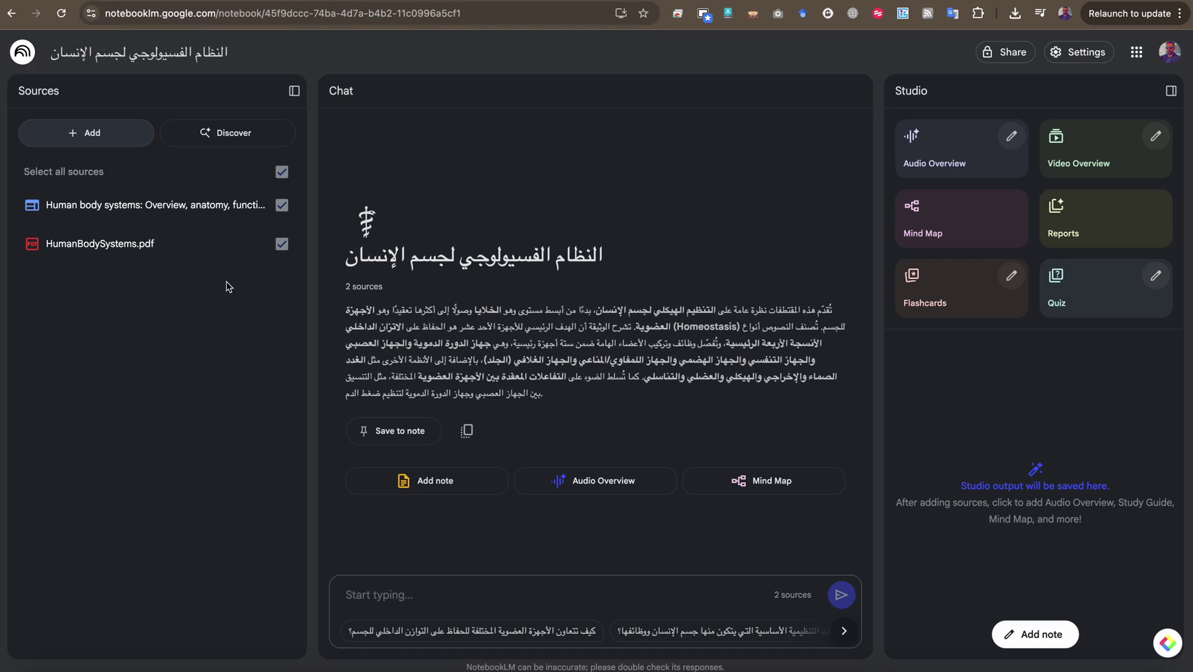
click(110, 134)
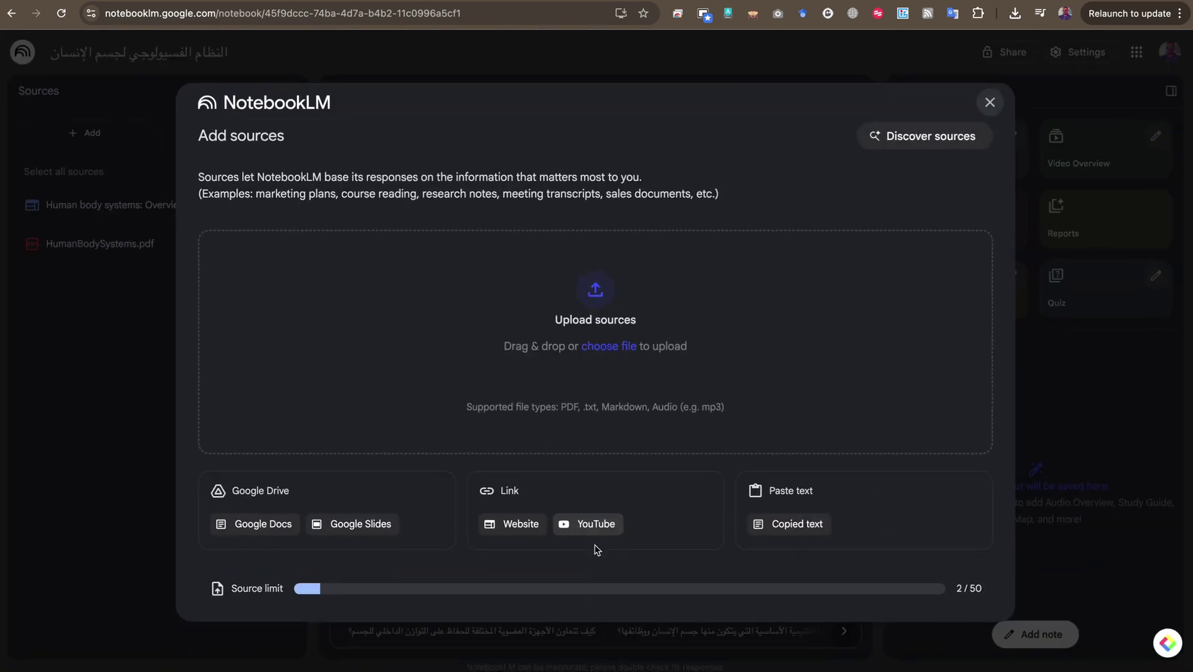
click(589, 532)
click(509, 264)
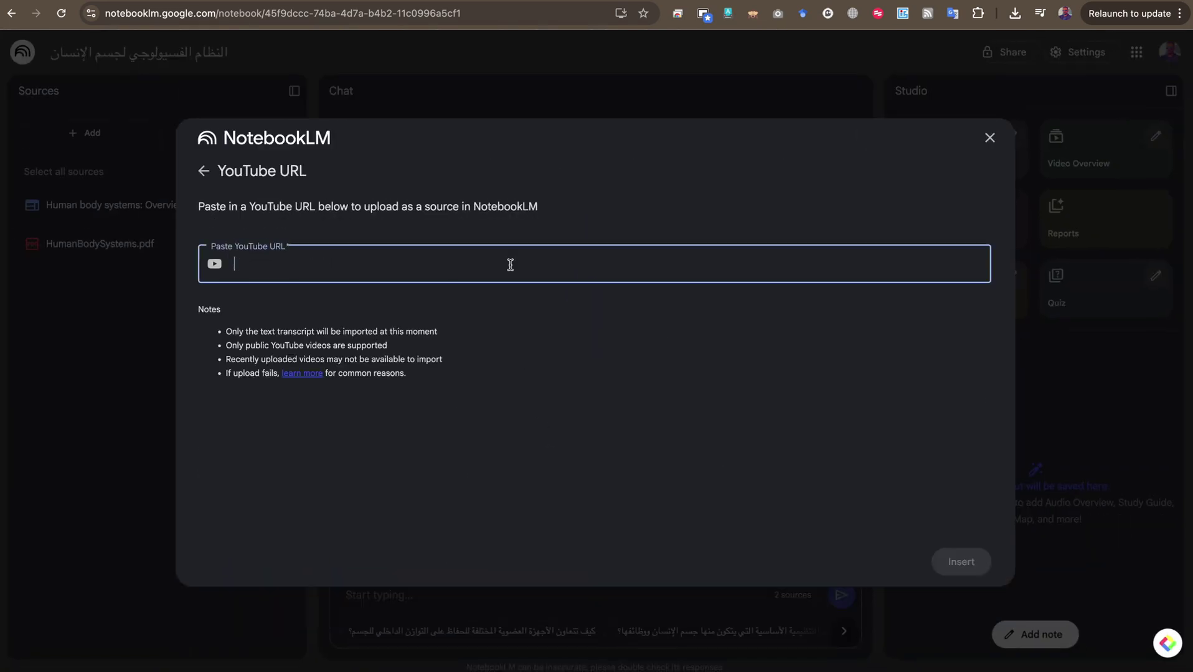
key(ctrl+v)
click(952, 564)
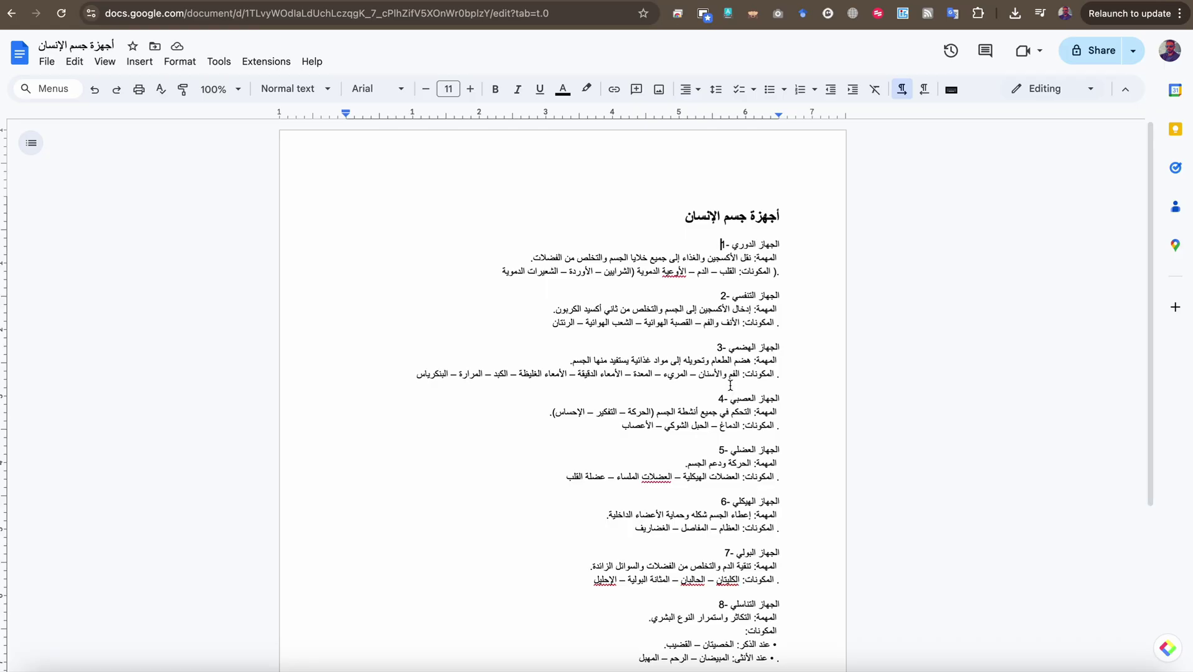
- Copy the body-systems text from the Google Docs document "أجهزة جسم الإنسان" and insert it in the notebook as a copied-text source
scroll(729, 387, down, 4)
drag(533, 483, 779, 154)
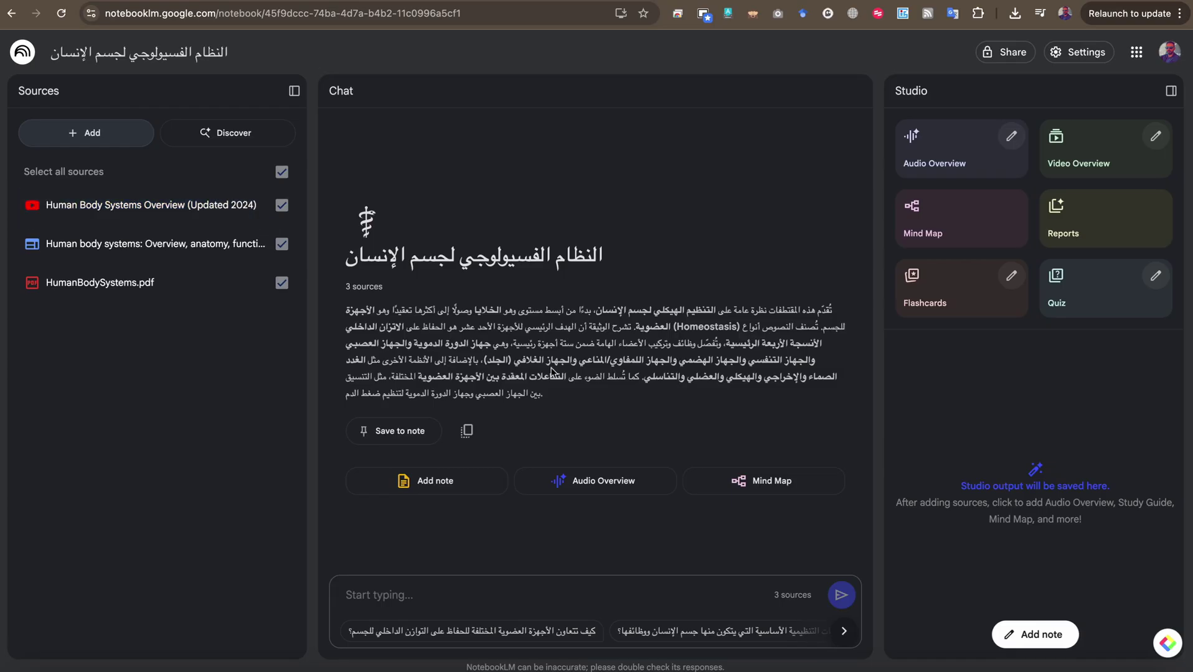
click(88, 134)
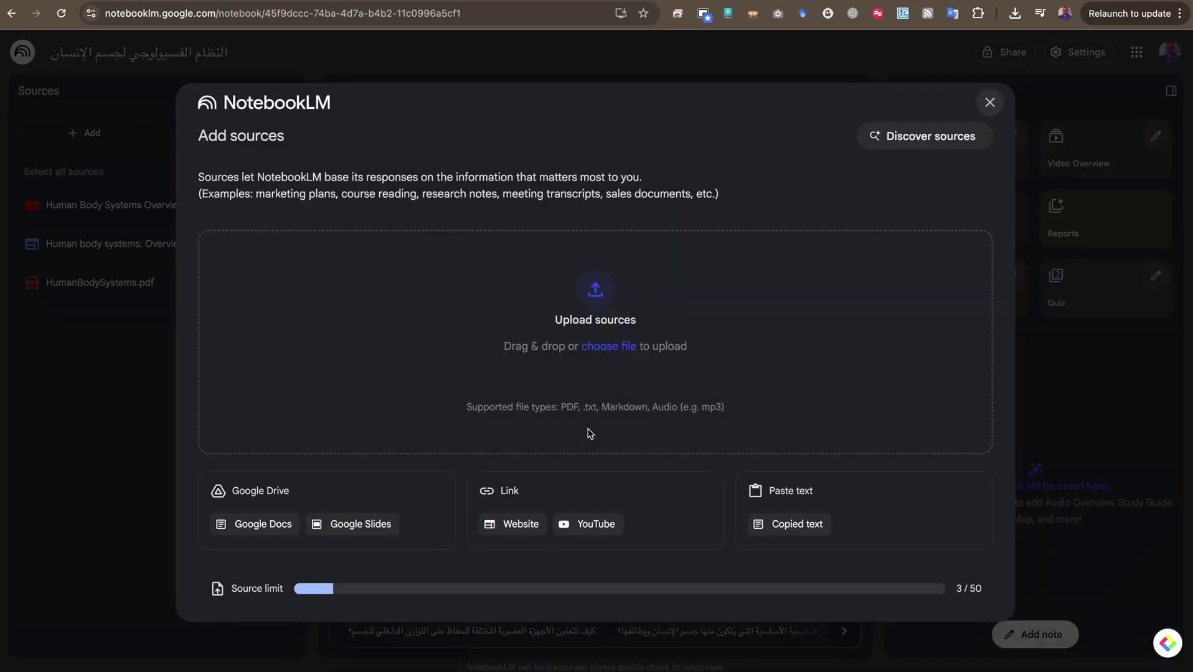
click(782, 523)
click(652, 393)
key(ctrl+v)
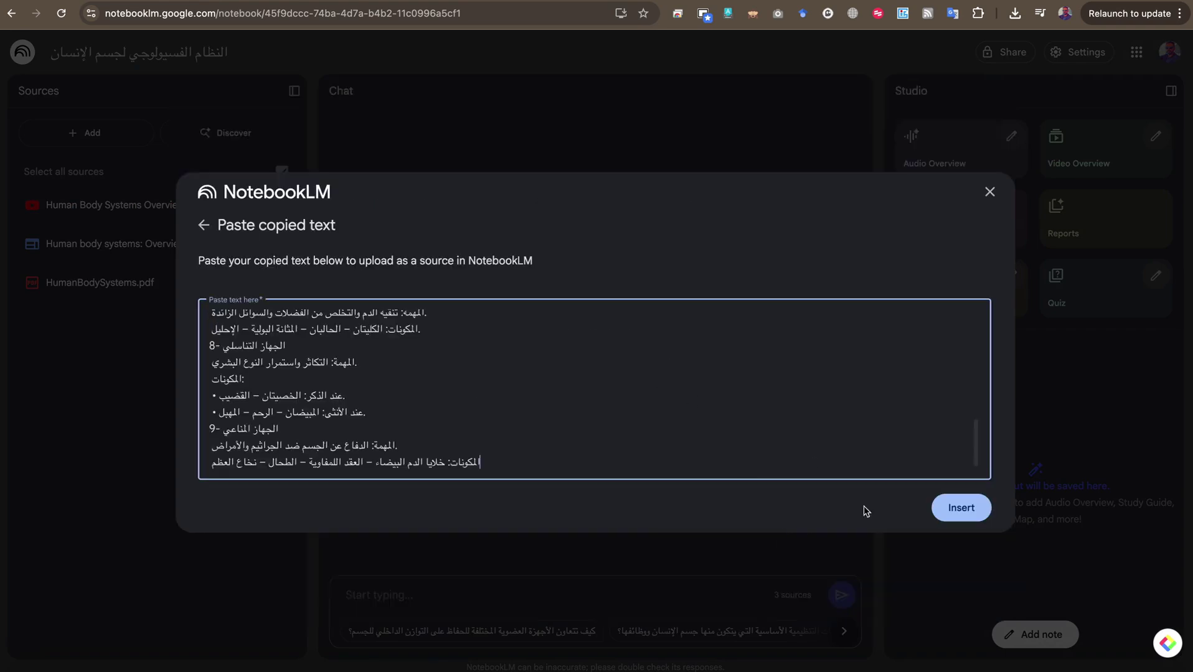
click(960, 508)
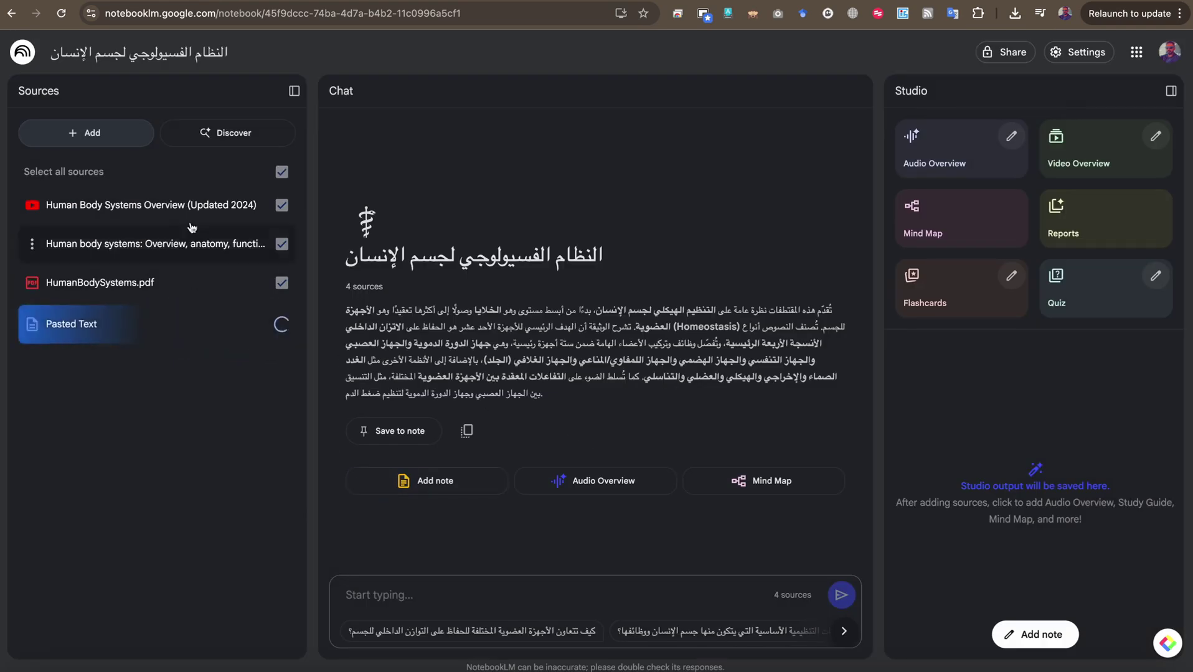
- Open the Add sources dialog again and check how much of the source limit is used
click(84, 133)
scroll(442, 551, up, 5)
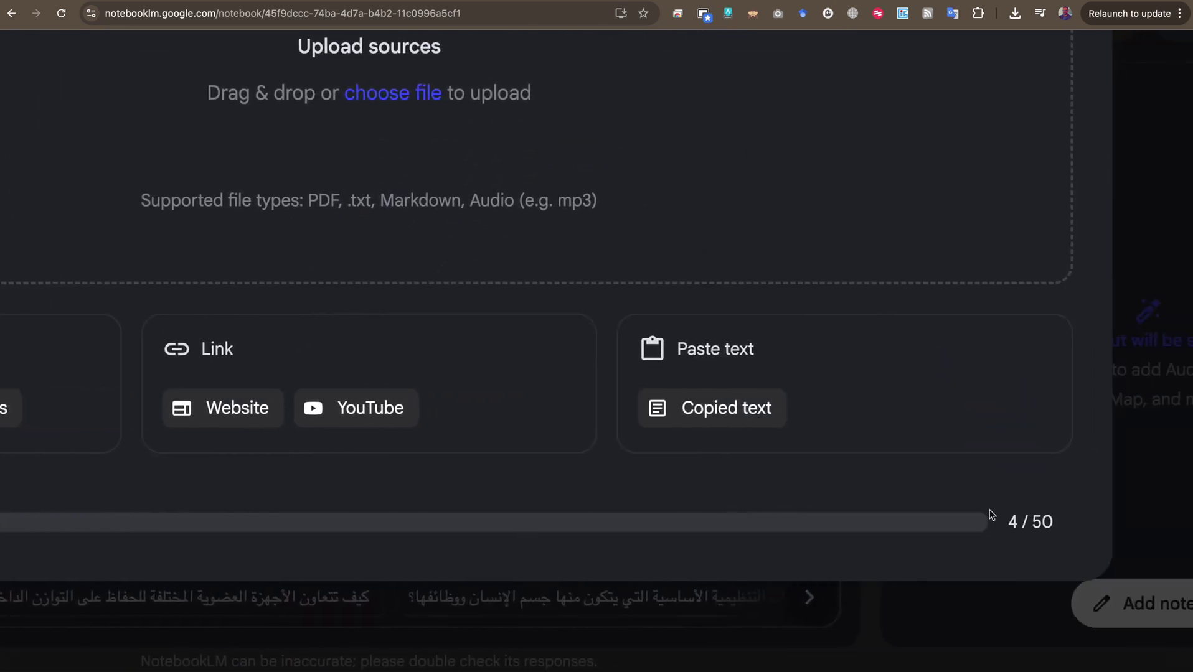
- Look over the source types and source limit in the Add sources dialog and close it
scroll(1015, 560, down, 5)
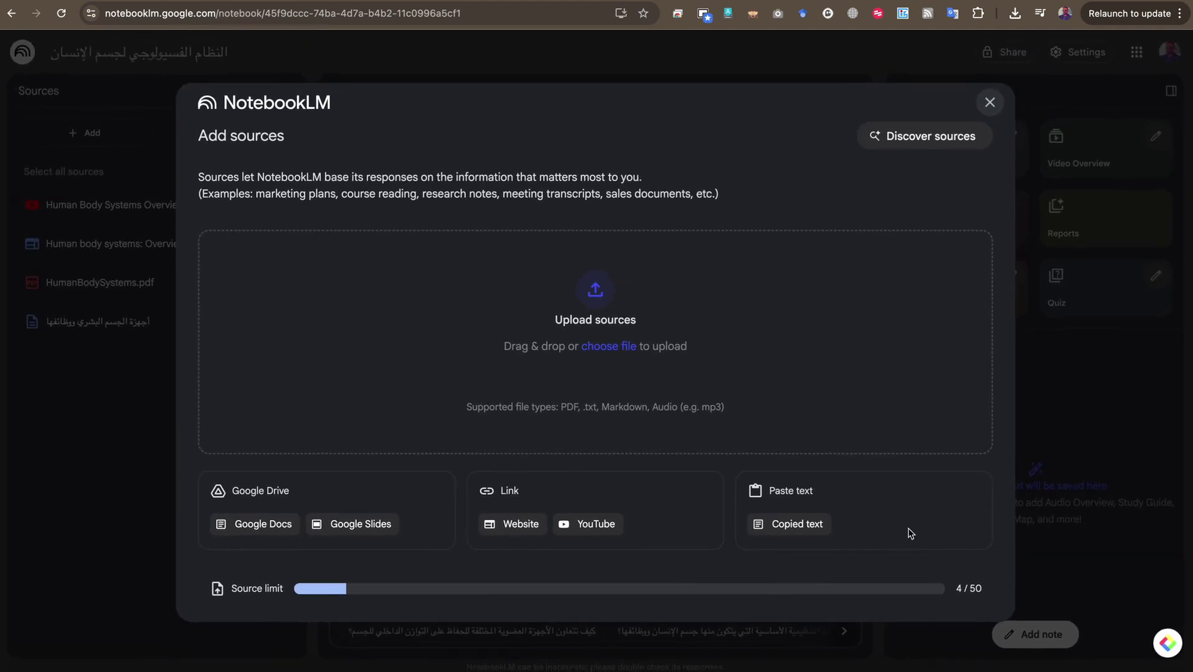
scroll(910, 533, up, 5)
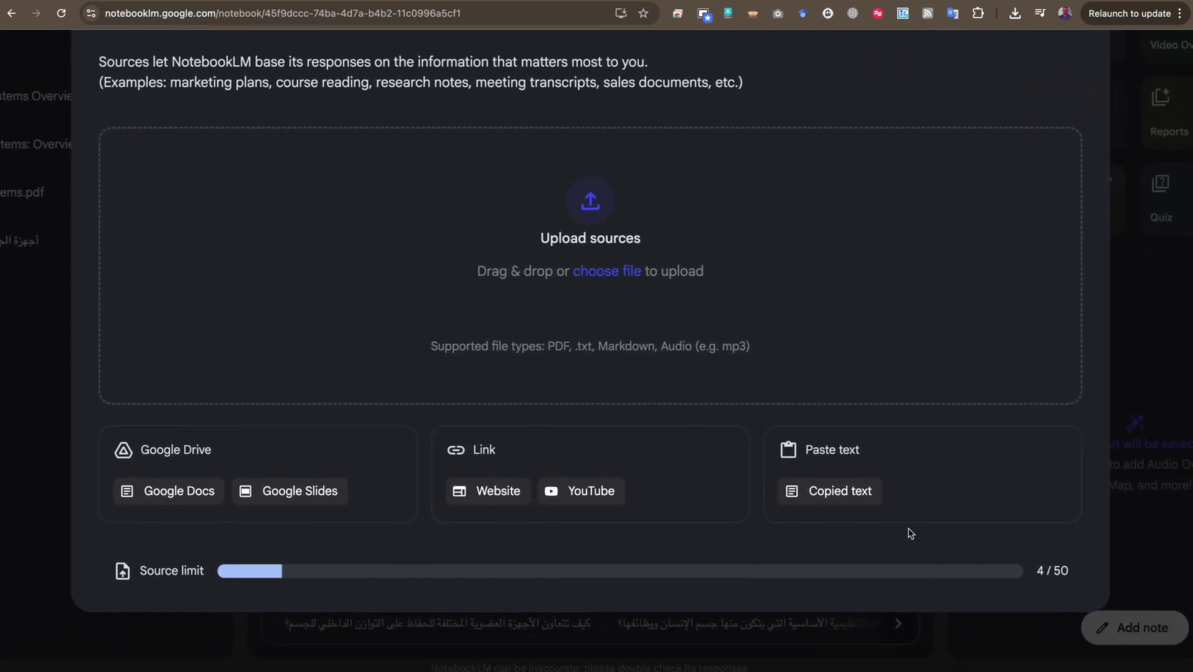
scroll(909, 532, left, 2)
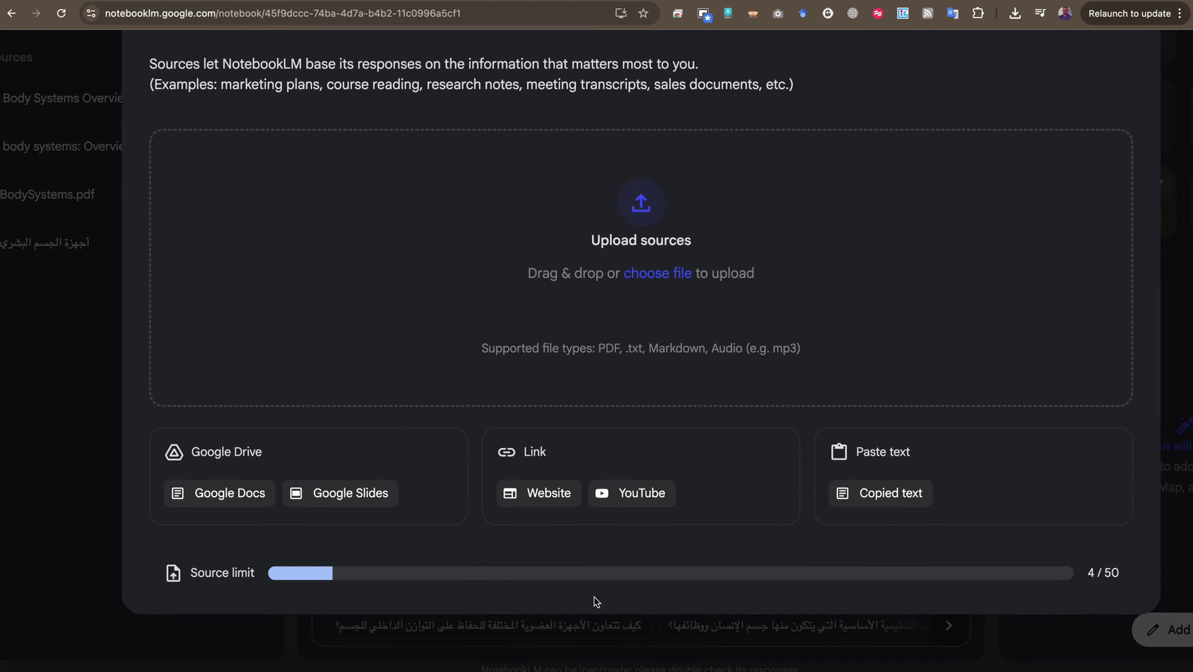
scroll(676, 391, down, 5)
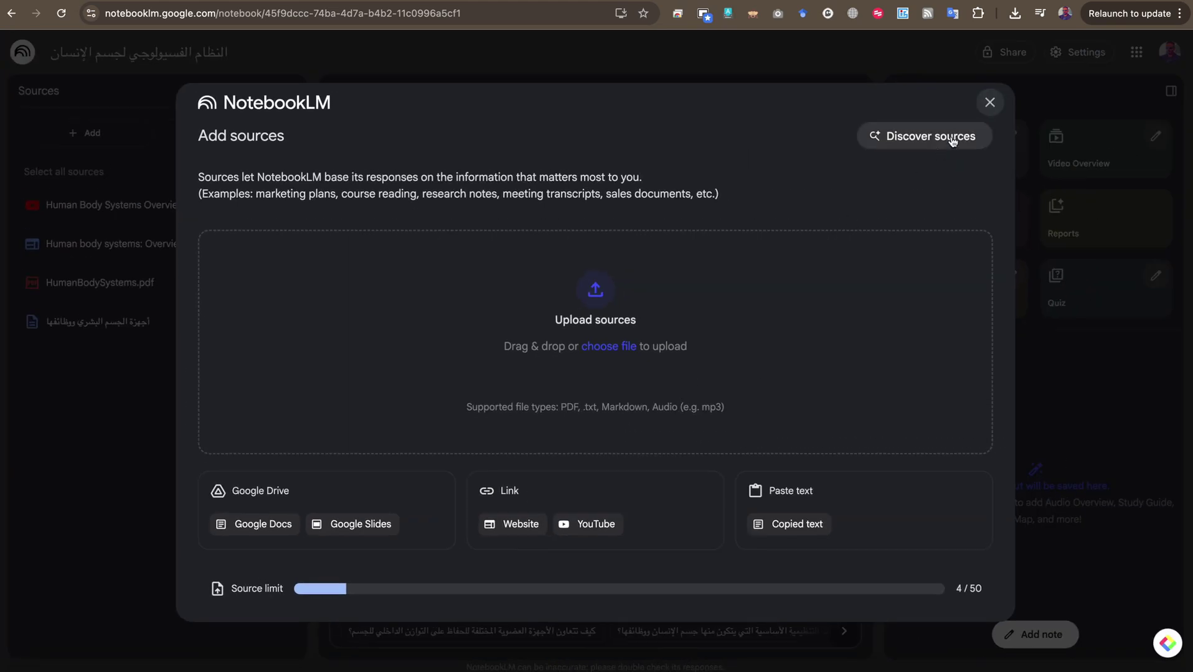
click(990, 103)
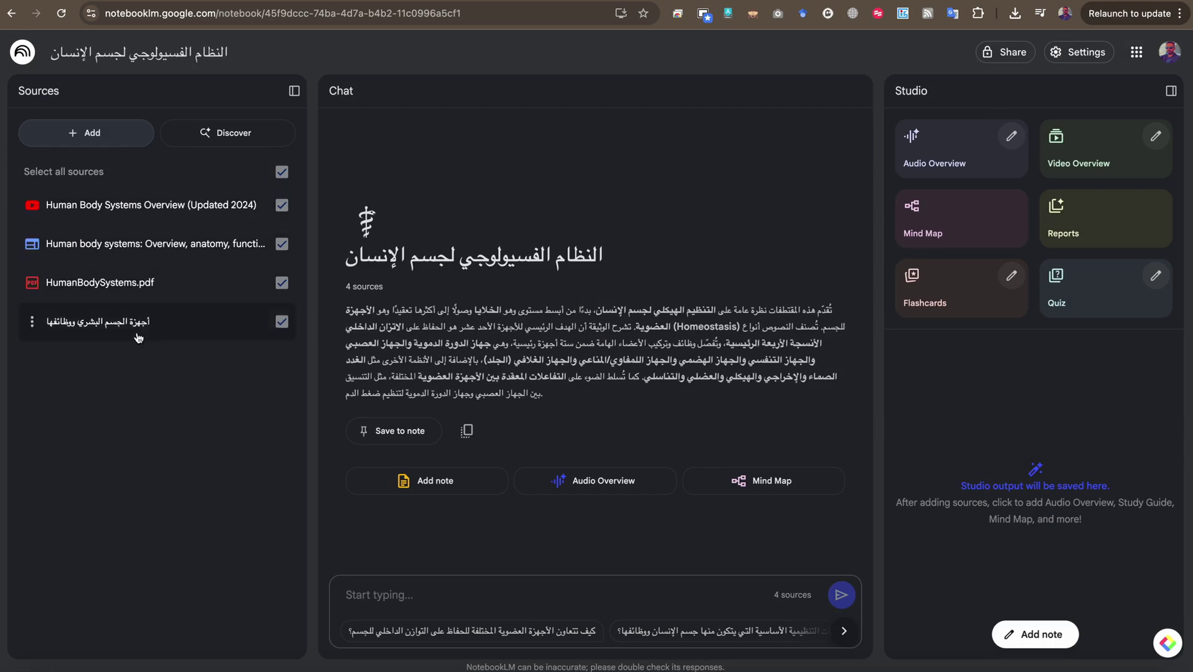
- Review the list of added sources, view the source guide of the YouTube source "Human Body Systems Overview (Updated 2024)" and return to the list
scroll(137, 338, up, 3)
scroll(138, 338, up, 5)
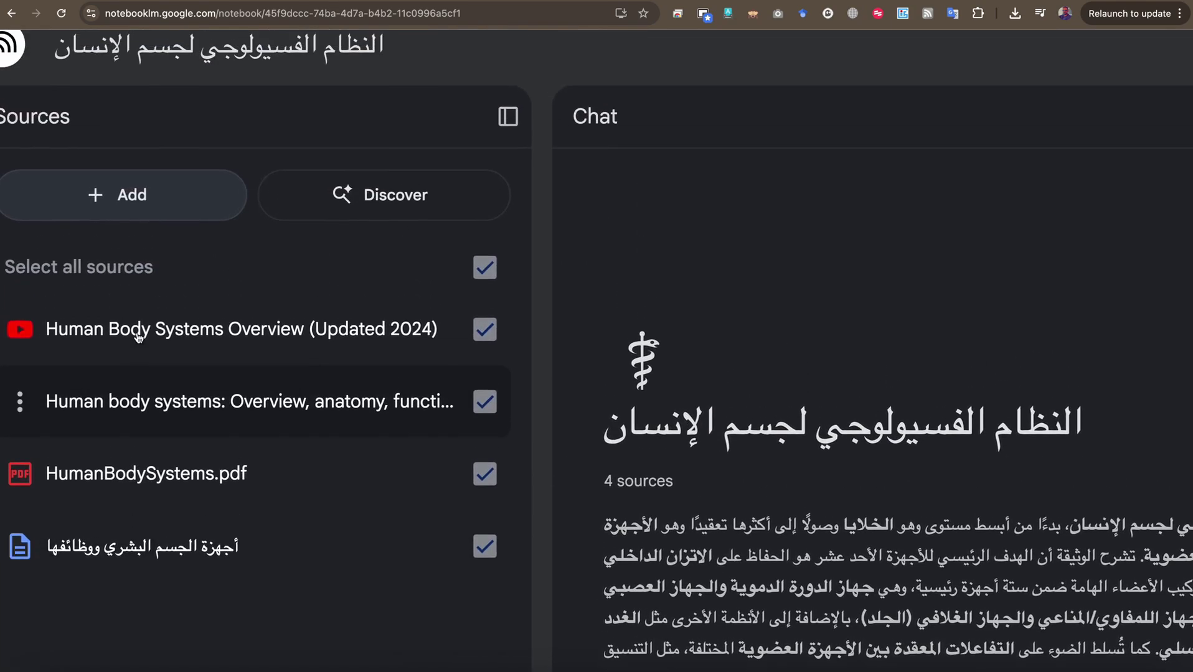
scroll(137, 340, down, 5)
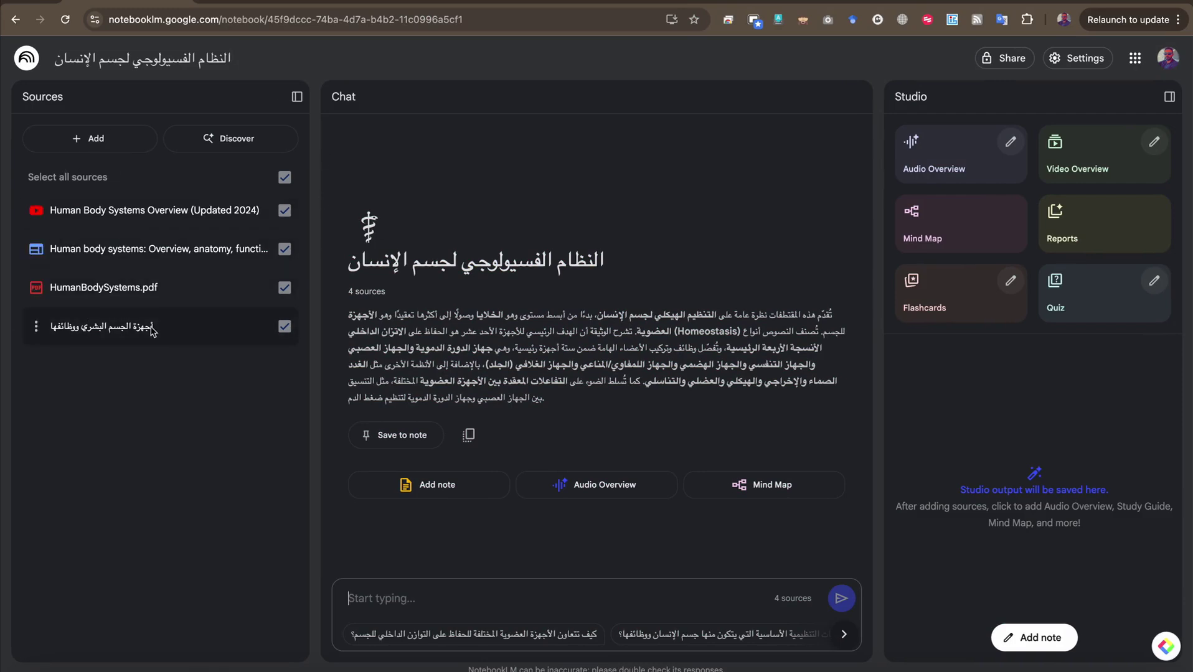
click(145, 214)
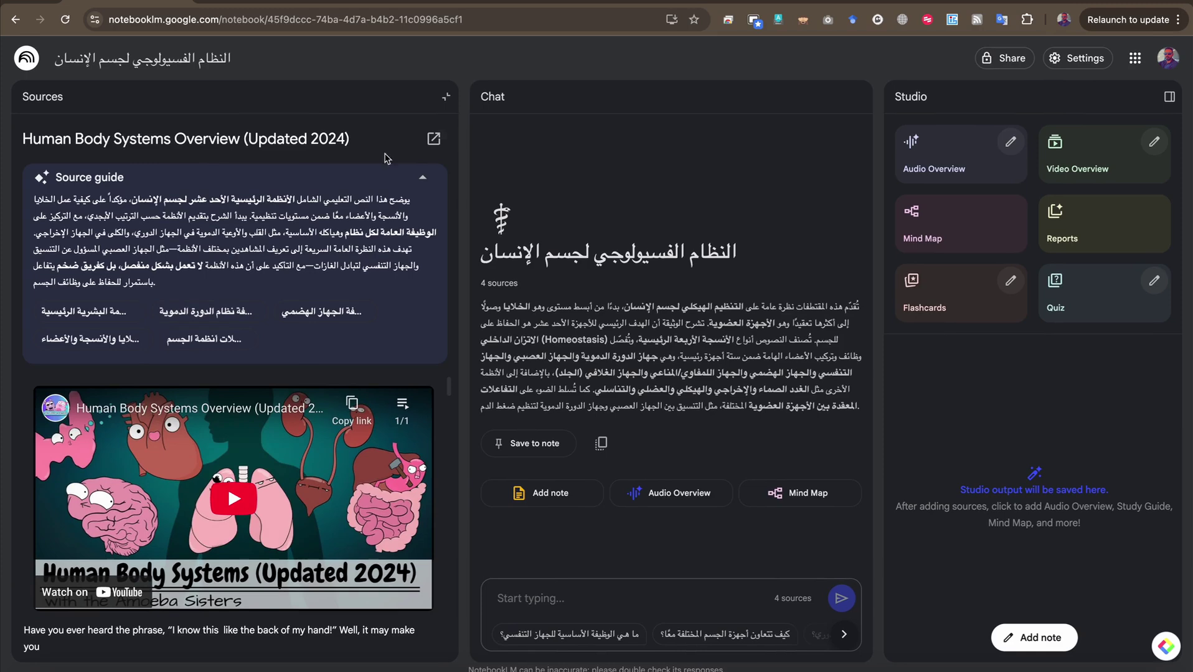
click(444, 96)
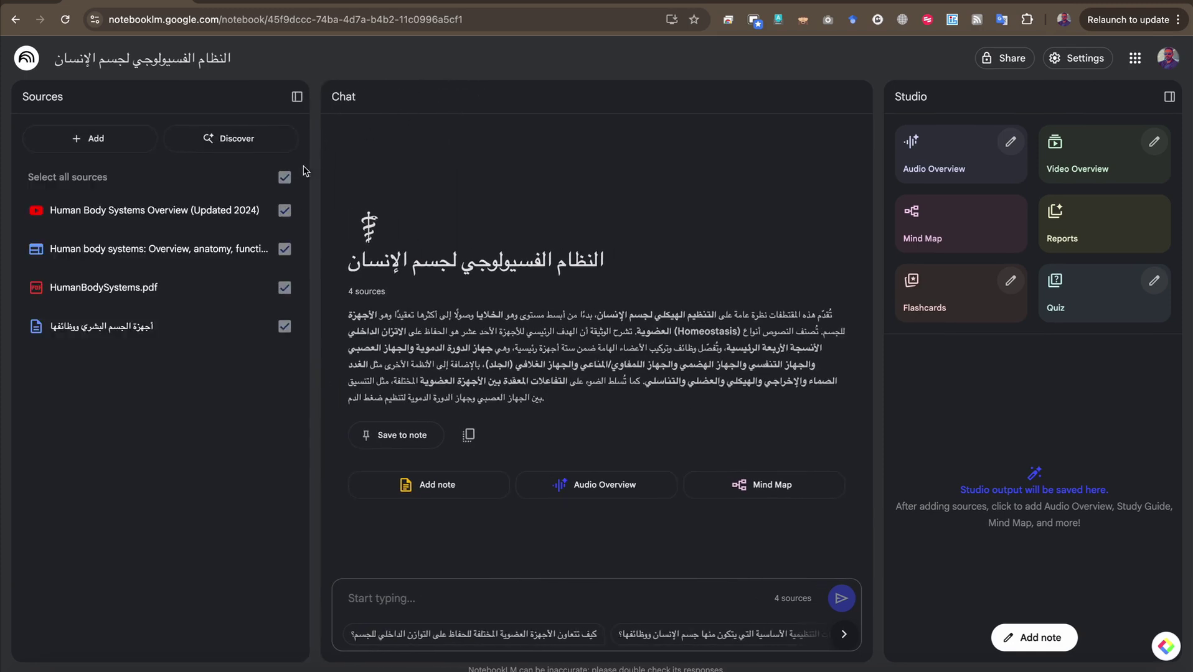
- View the source guide and extracted text of the website source "Human body systems: Overview, anatomy, functions" and return to the source list
click(204, 252)
scroll(243, 462, down, 3)
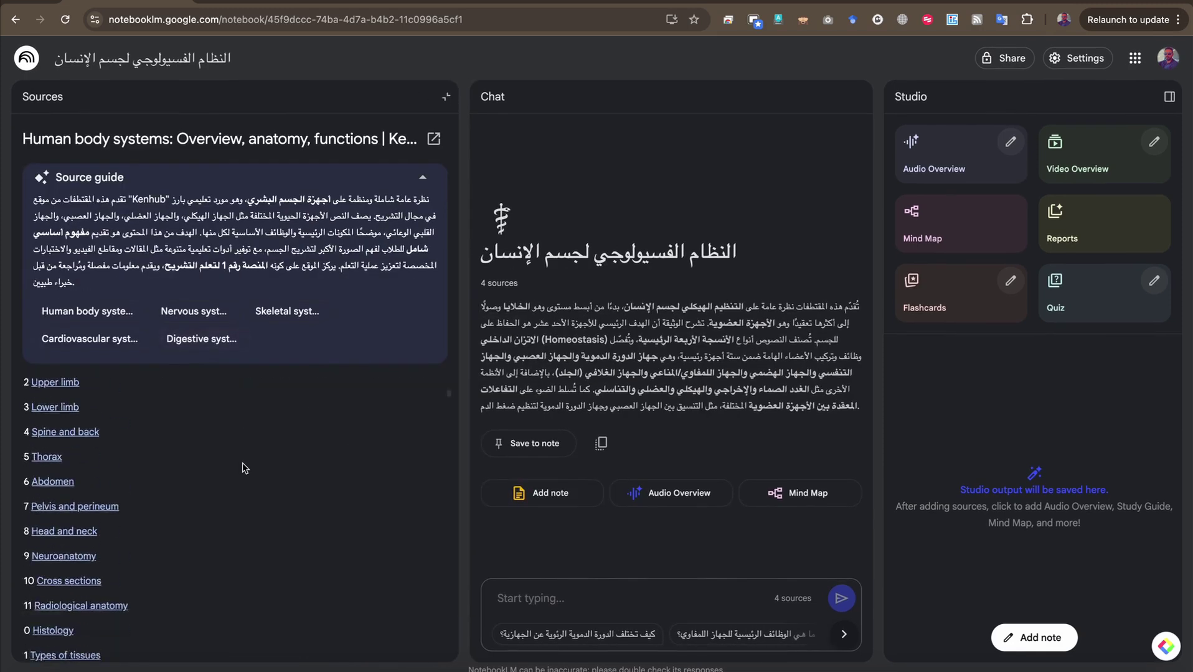
scroll(242, 462, down, 3)
click(446, 97)
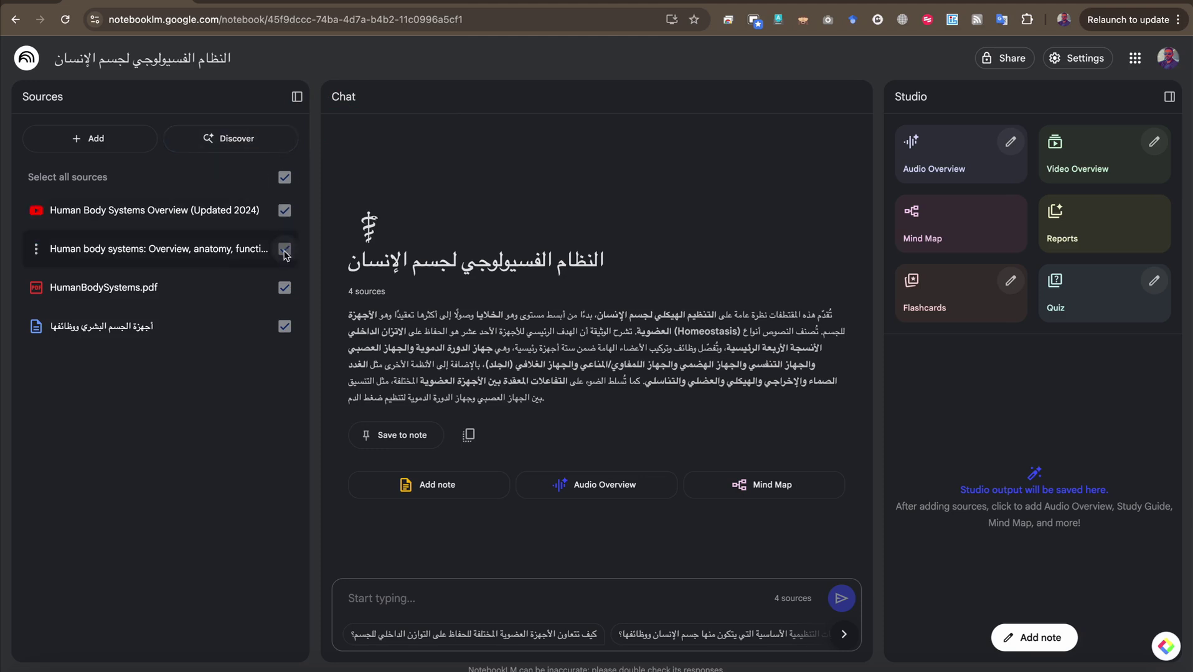
- Exclude the copied-text source and include it again, and do the same with HumanBodySystems.pdf and the website source
click(285, 327)
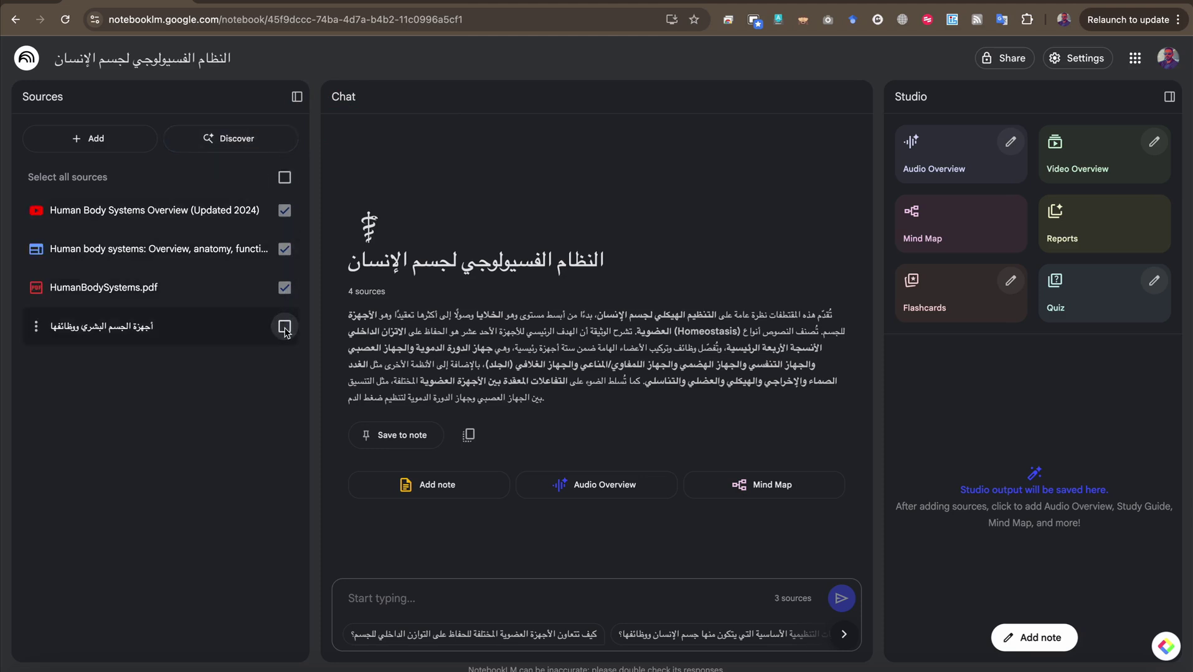
click(285, 326)
click(284, 288)
click(284, 249)
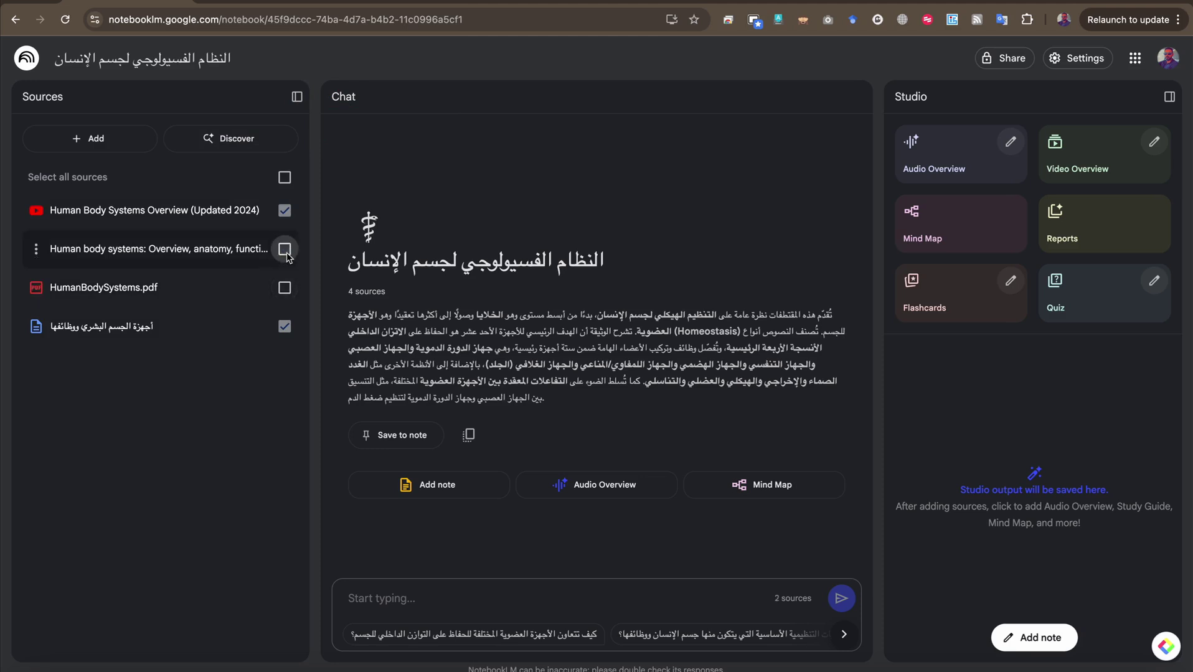
click(285, 288)
click(285, 249)
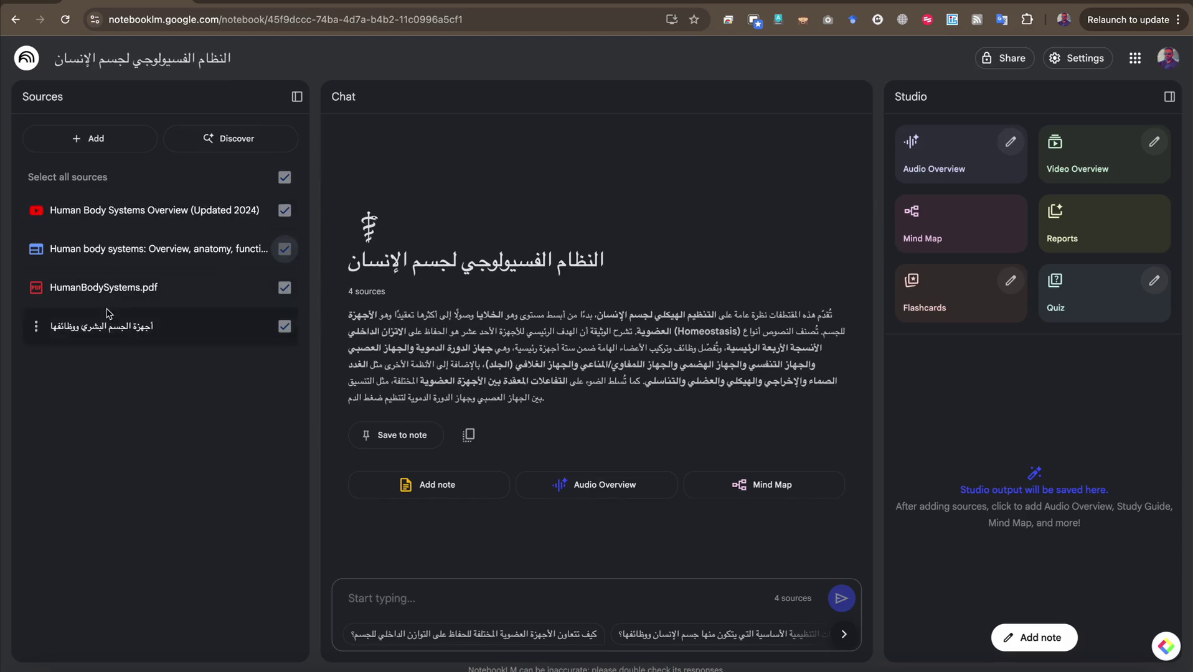
- Open the notebook's title for editing and leave the title field
click(177, 62)
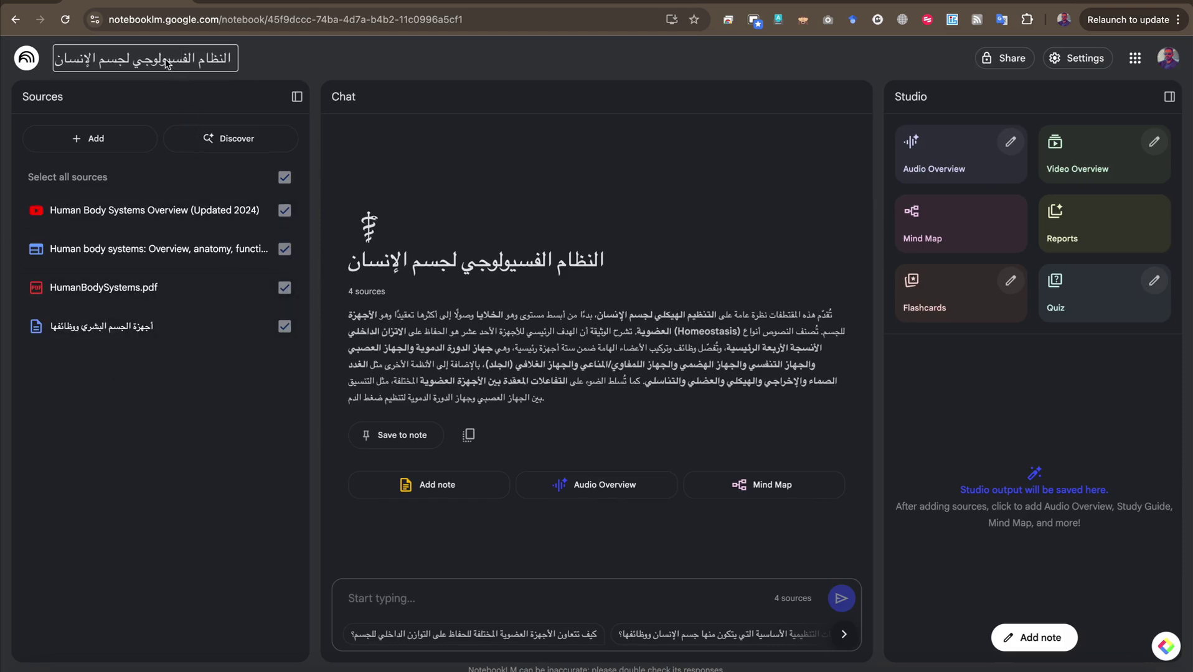
double_click(167, 63)
key(Home)
click(545, 384)
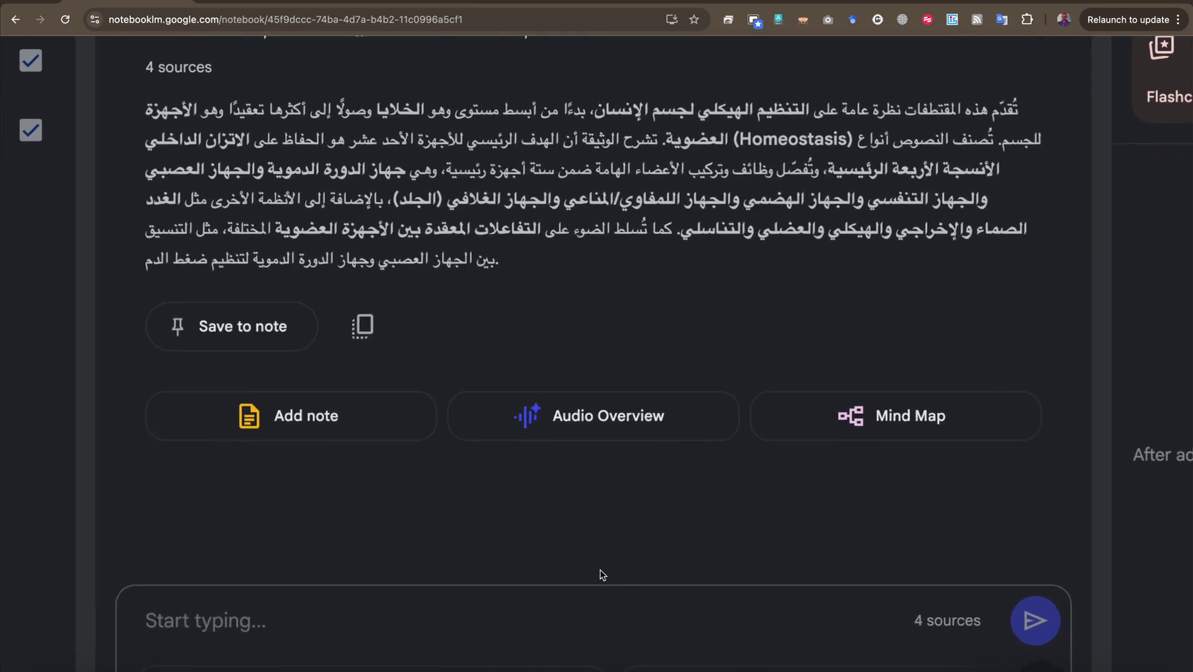
- Ask the notebook chat "ما هو الجهاز المسؤول عن ضخ الدم؟"
scroll(600, 536, down, 2)
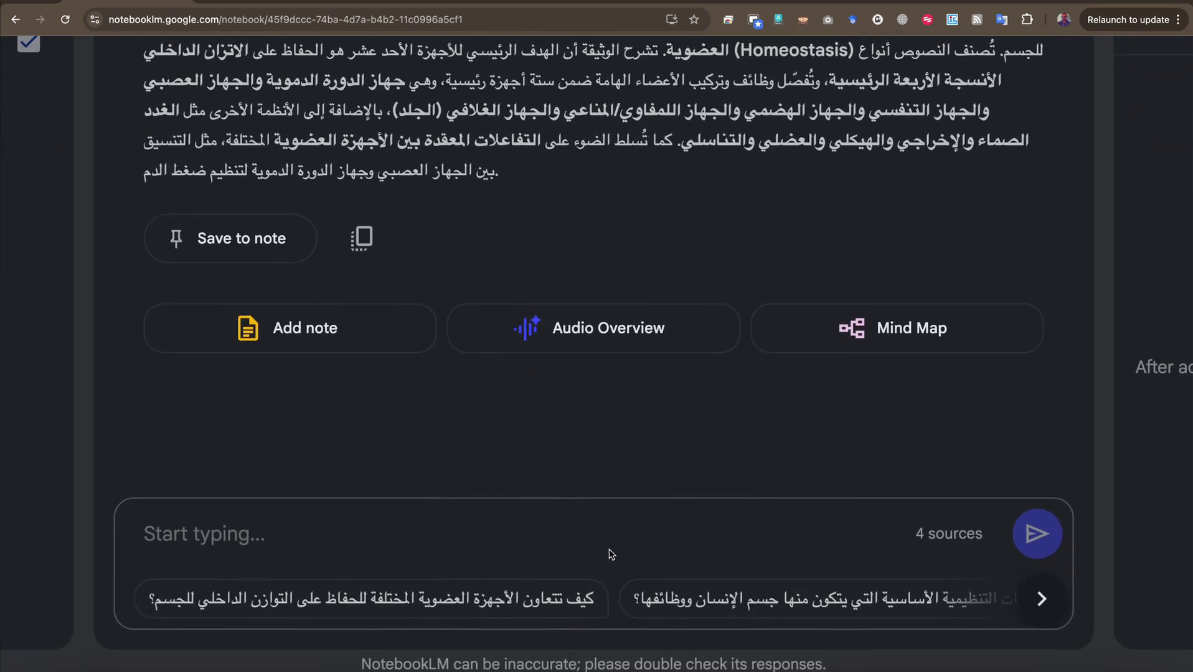
text(ما)
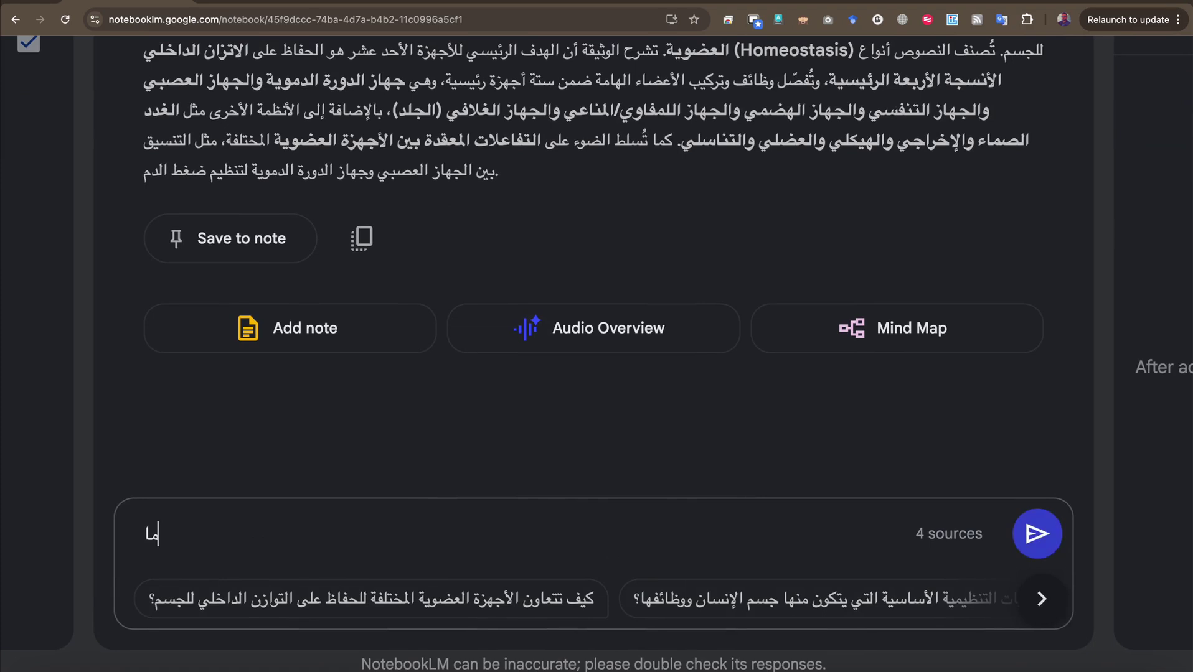
text( هو الجهاز الم)
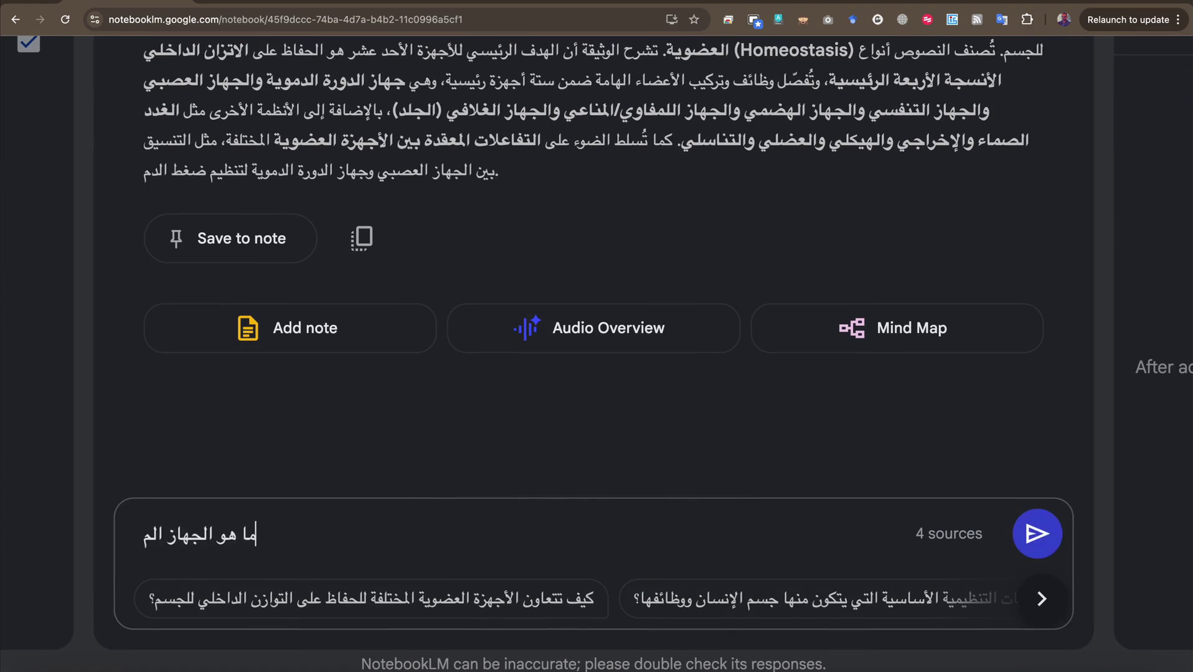
text(سؤول)
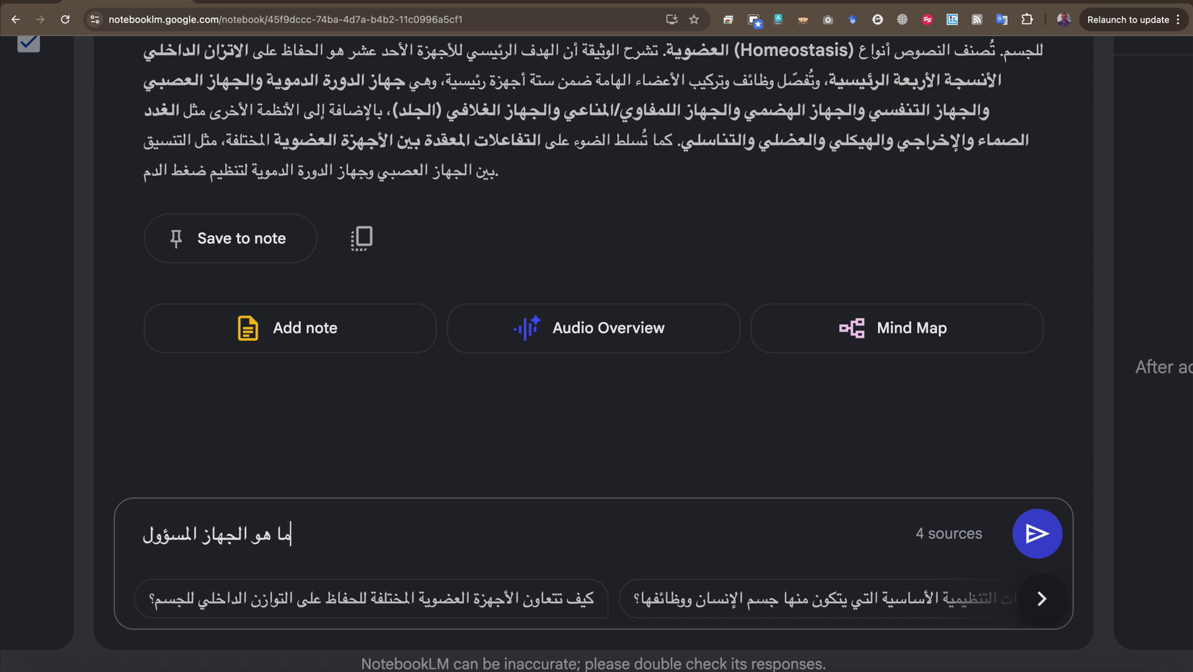
text( عن)
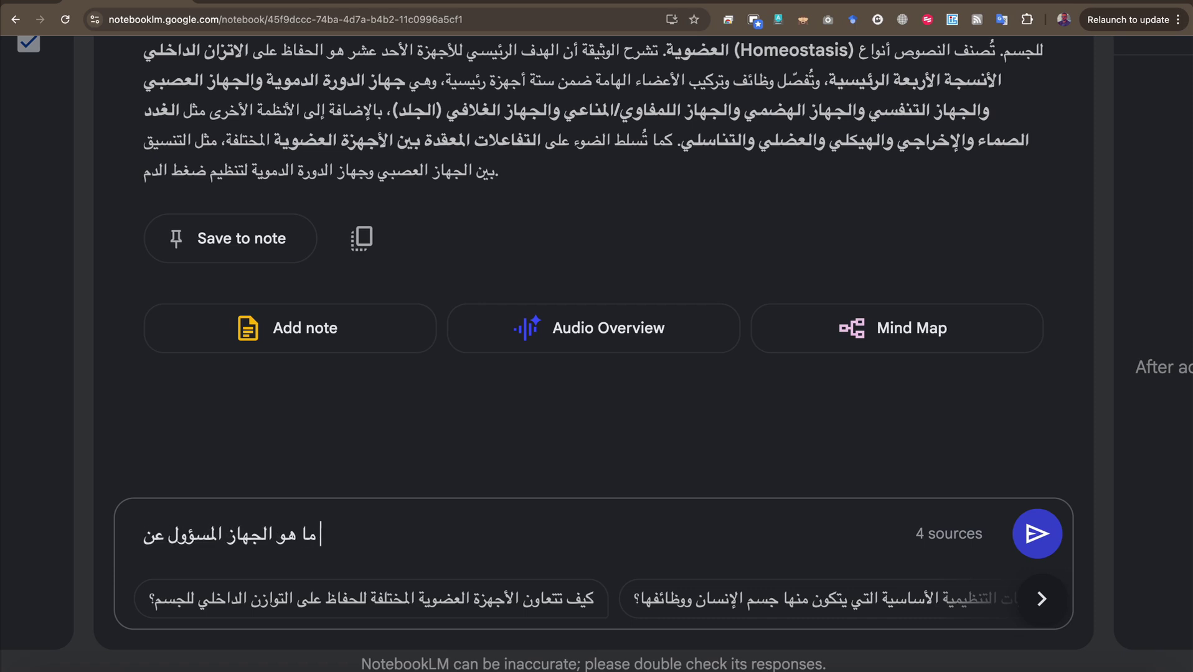
text( ض)
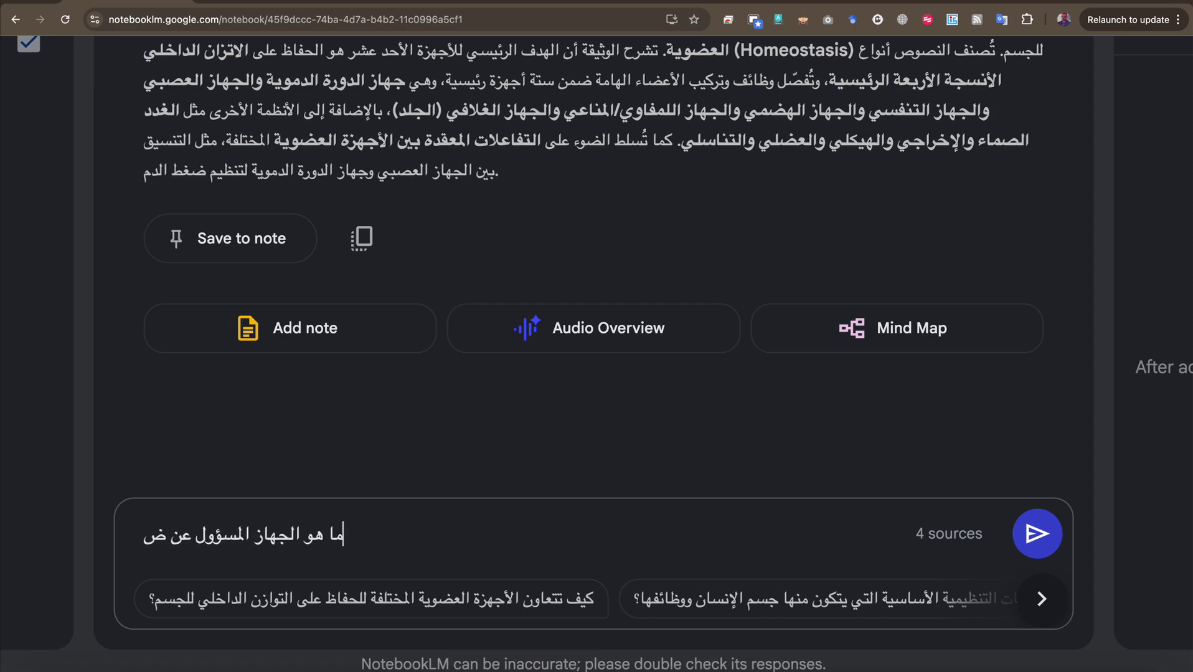
text(خ الد)
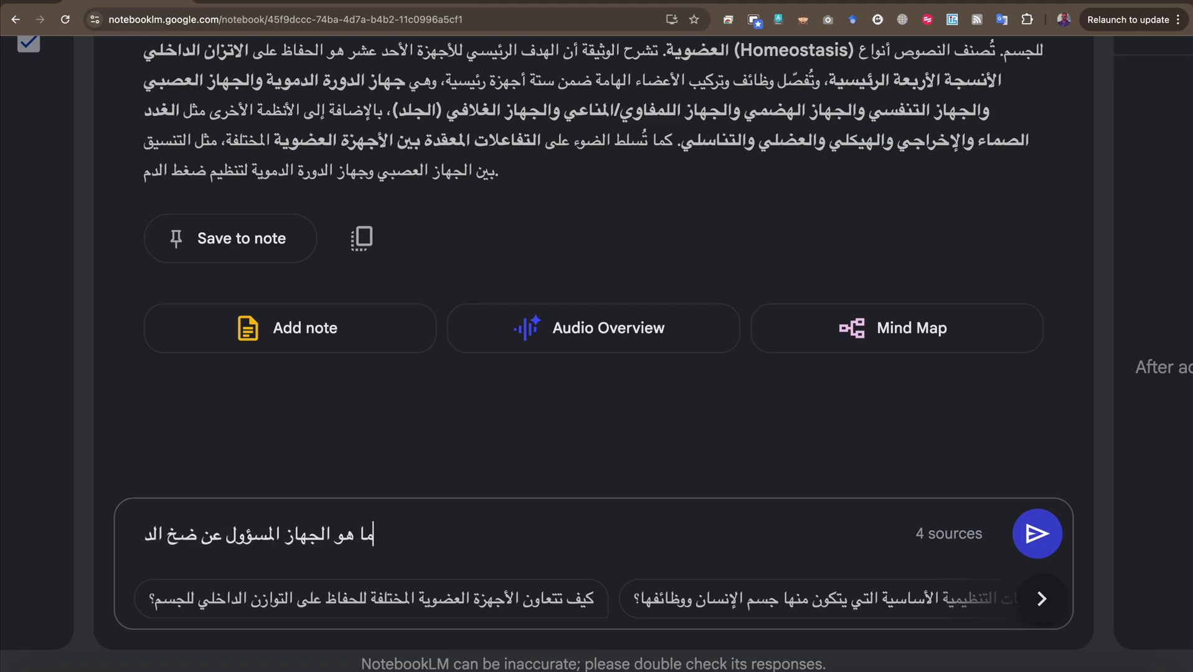
text(م؟)
key(Return)
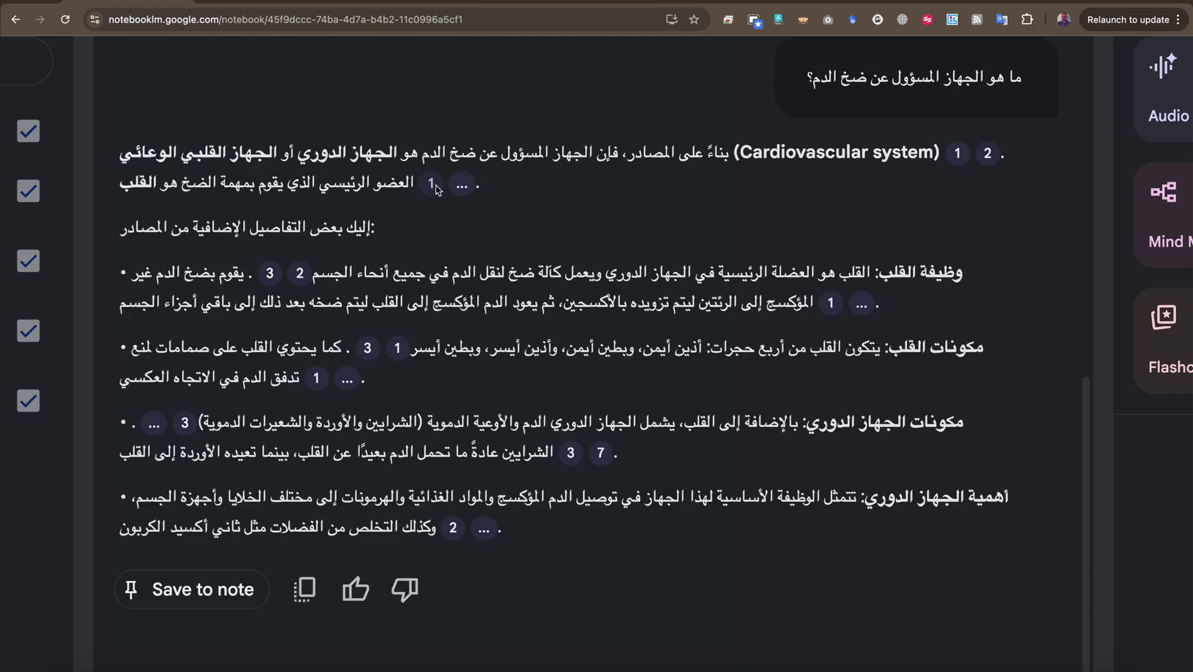
- Preview the answer's citations and open citation 1 on the heart's components to read the cited passage in its source
mouse_move(434, 188)
mouse_move(271, 276)
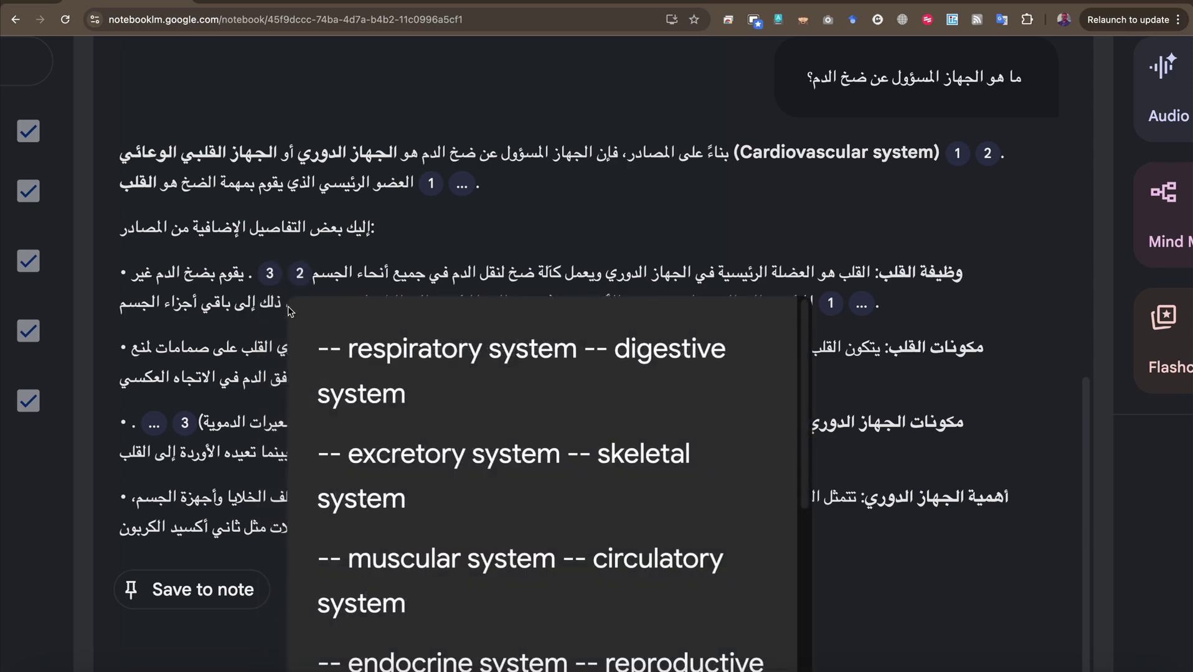
scroll(290, 311, down, 2)
scroll(290, 312, down, 3)
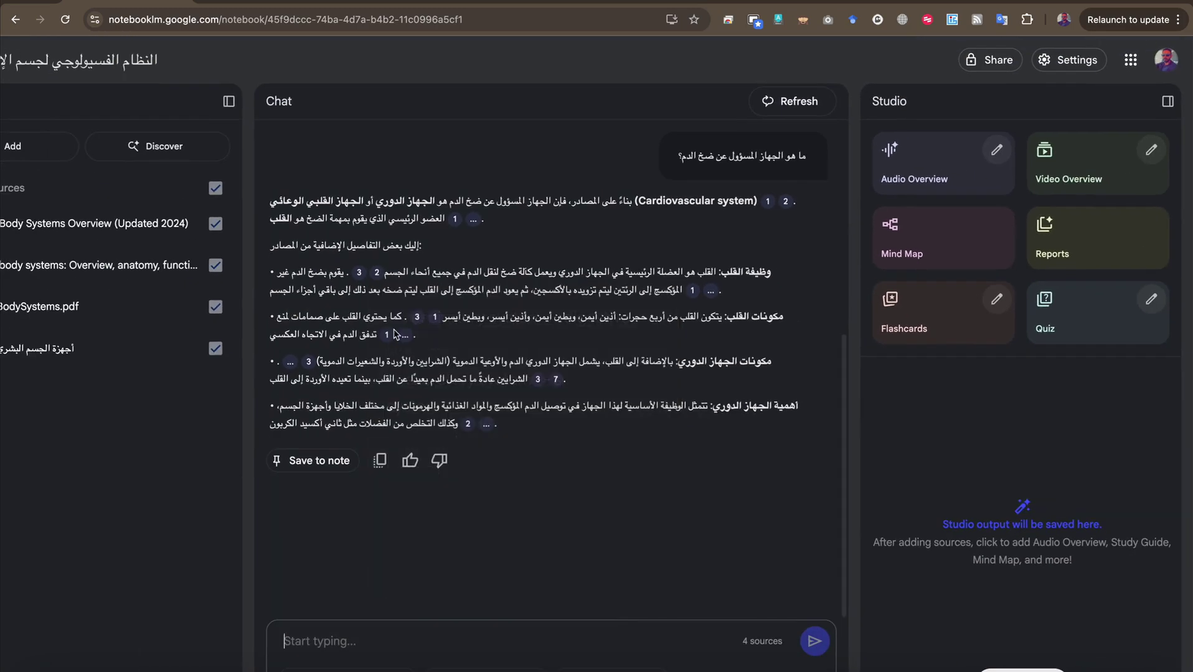
click(393, 334)
scroll(310, 376, down, 3)
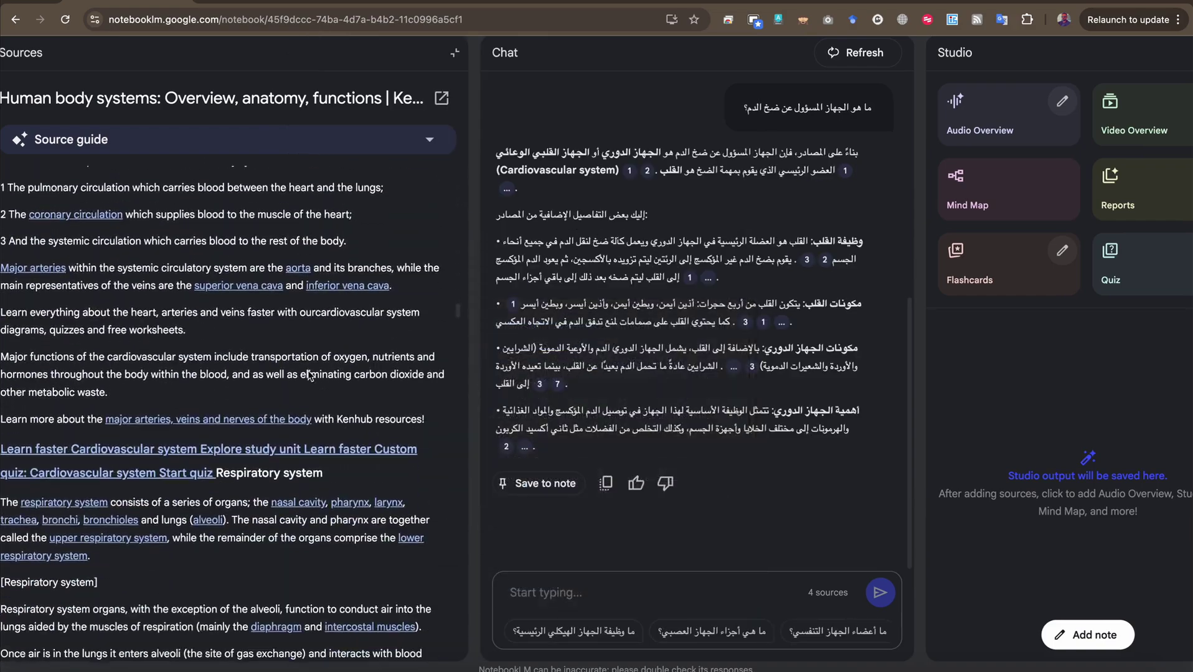
- Check the passages behind citation 7 on arteries and veins, citation 2 on the system's importance, and citation 1 on the heart as pumping organ
click(556, 382)
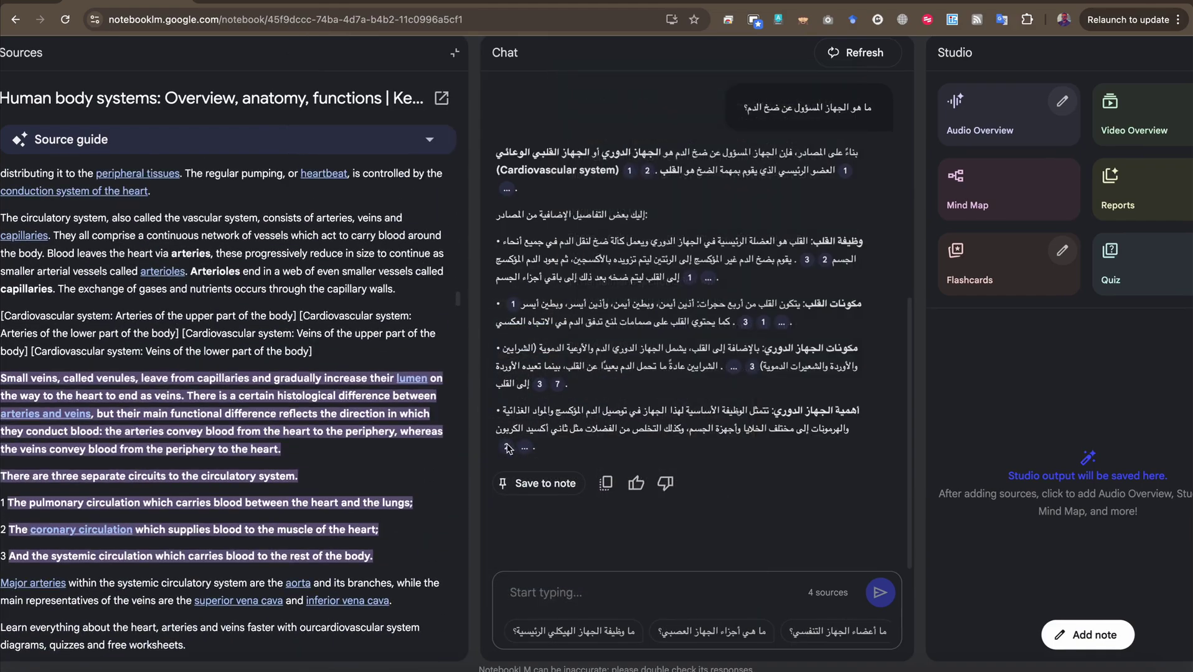
click(506, 447)
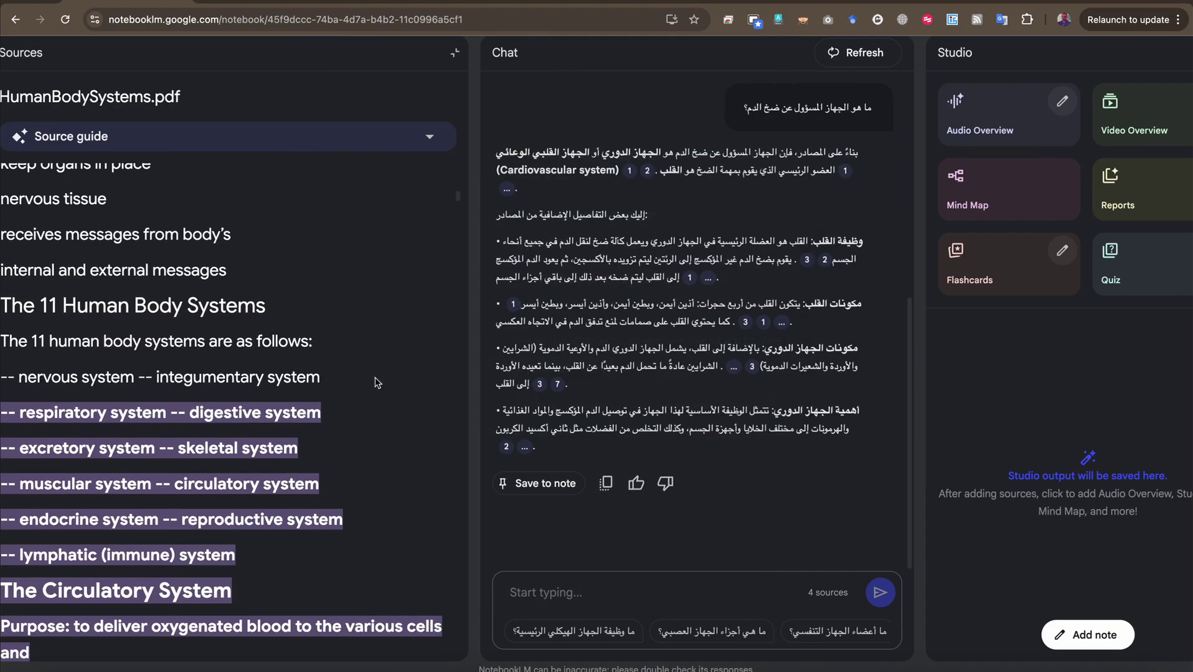
scroll(719, 282, up, 6)
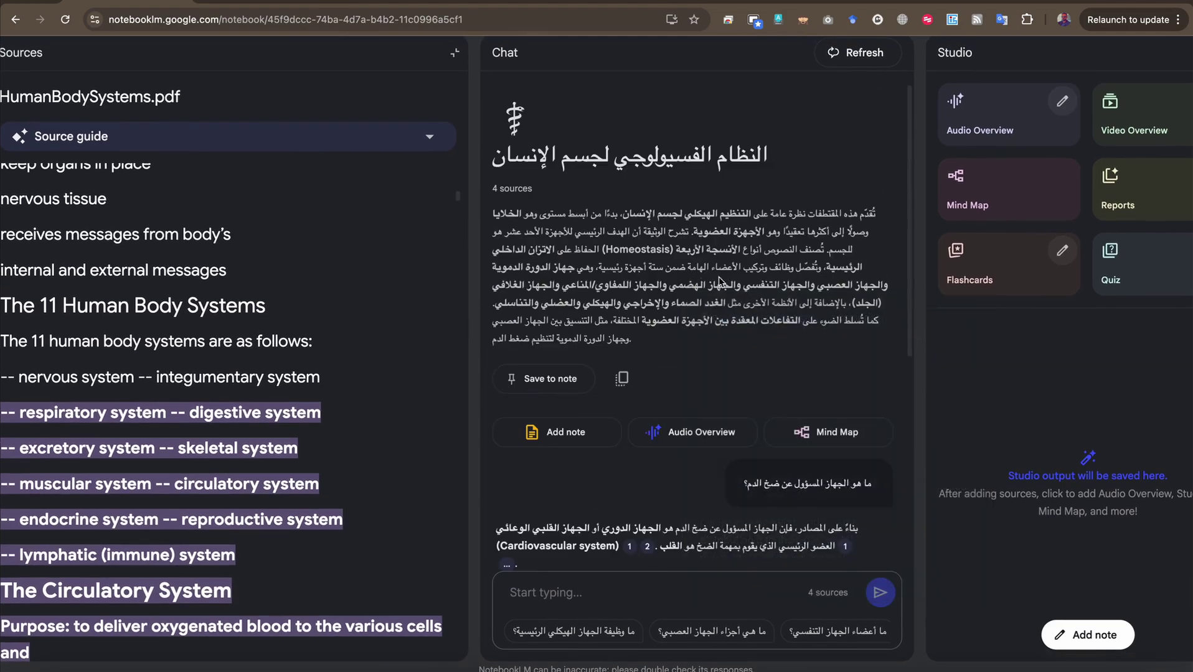
scroll(719, 281, down, 5)
click(845, 262)
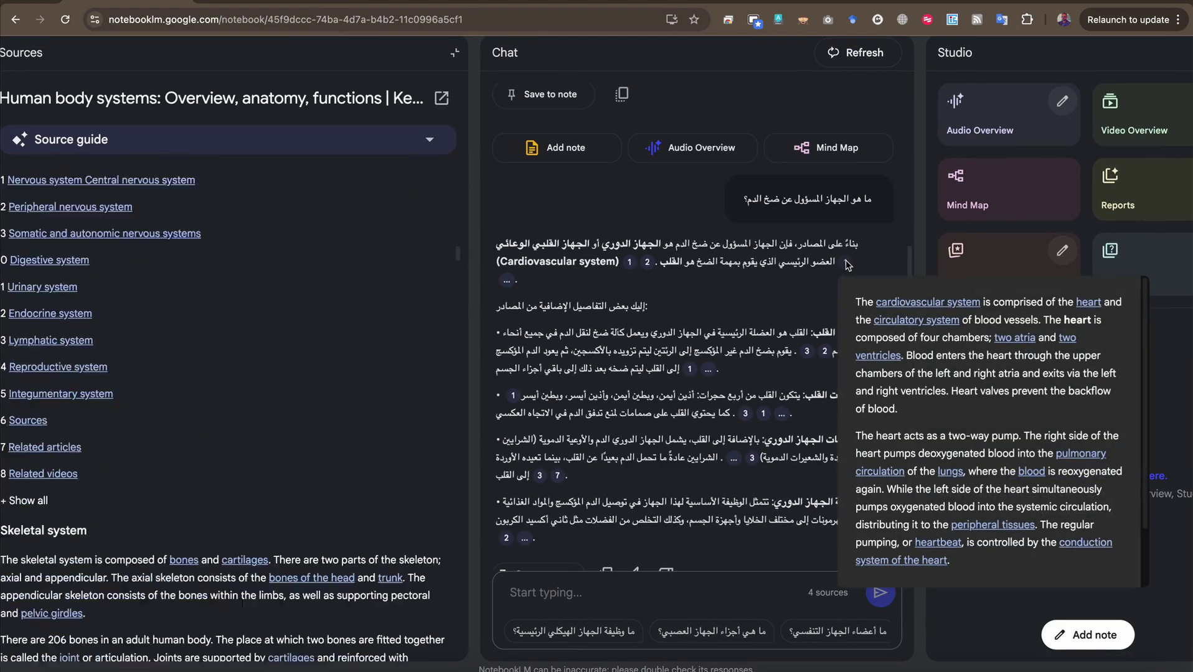
- Ask the chat in English "Which system has the skin into ?" and close the open source to return to the source list
click(593, 603)
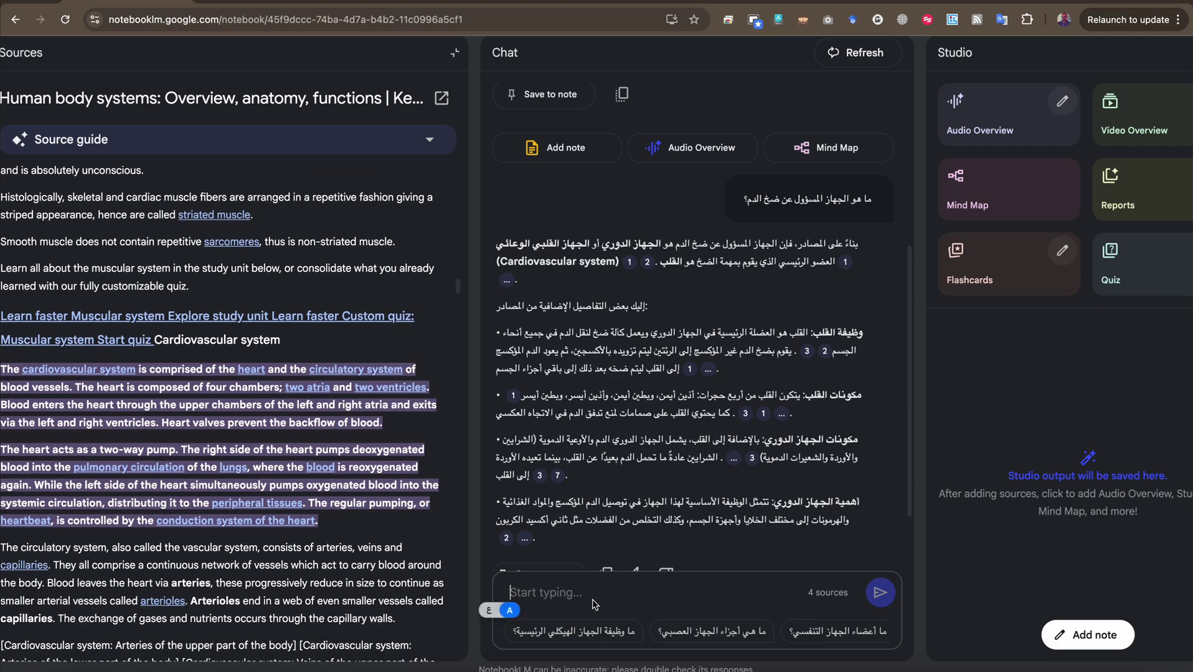
text(Wh)
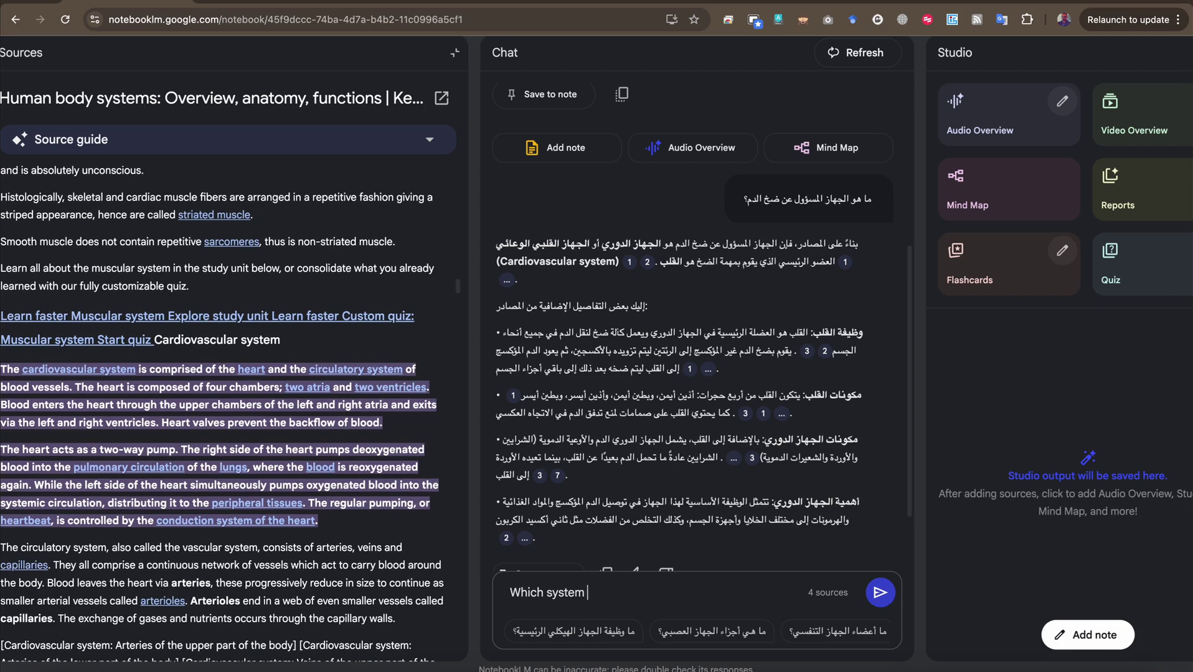
text(ich system has the skin into)
key(Return)
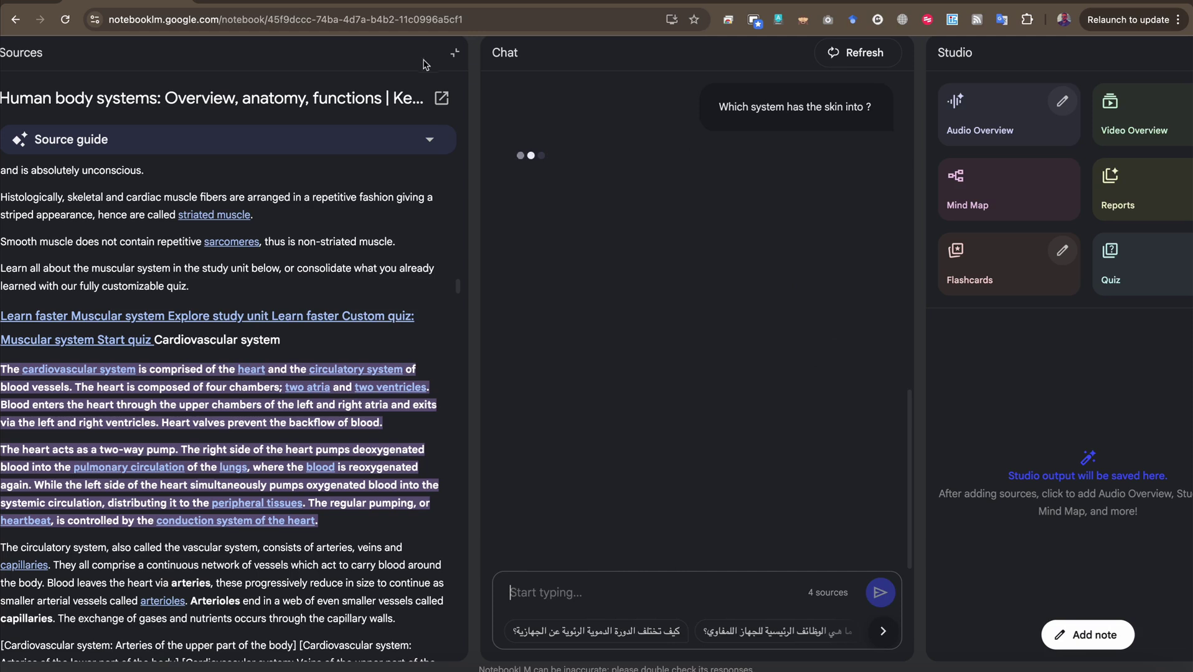
click(452, 55)
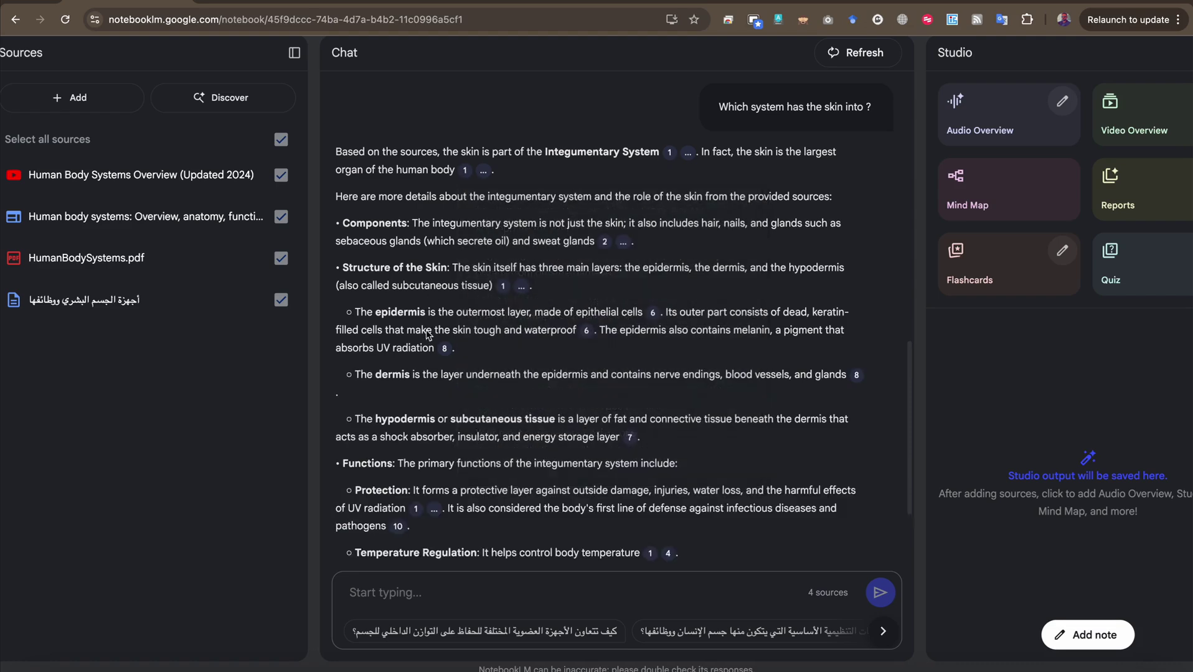
- Read through the chat answer about the skin and the integumentary system and save it to a note
mouse_move(448, 351)
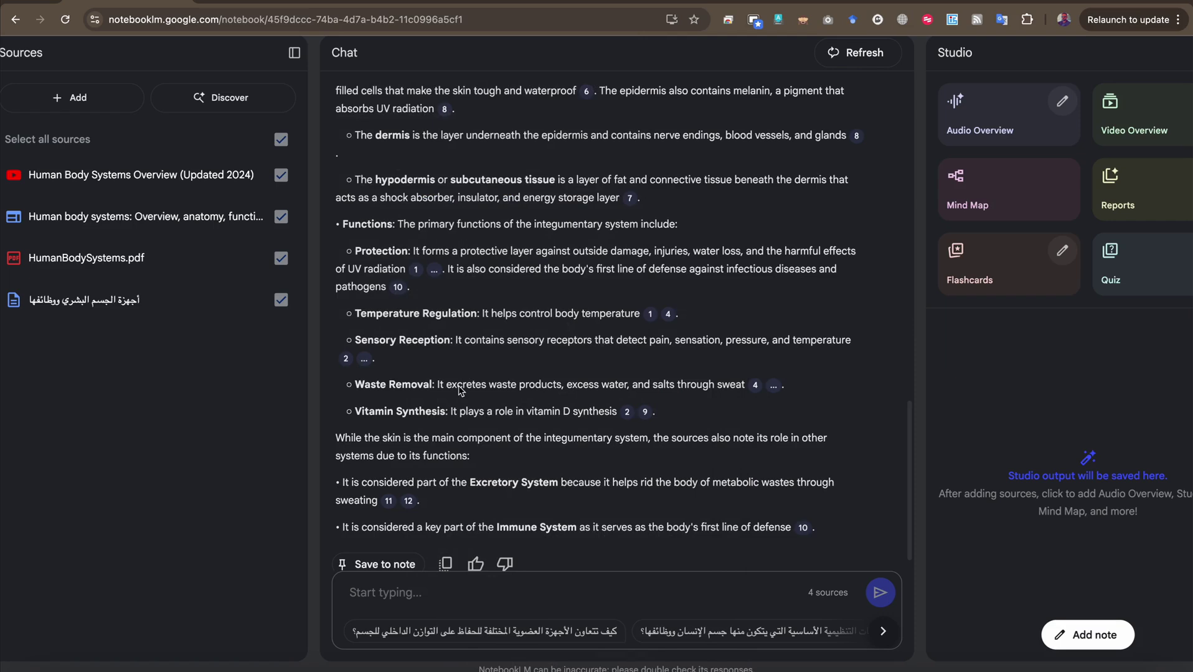
triple_click(458, 387)
scroll(423, 498, down, 1)
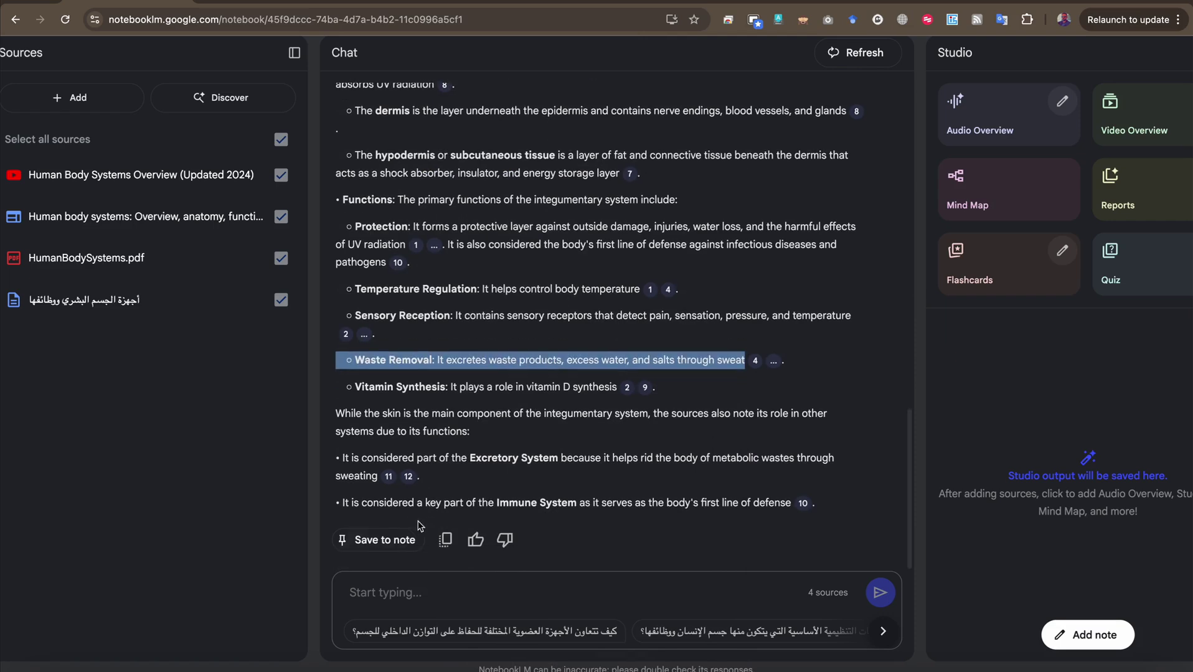
click(385, 540)
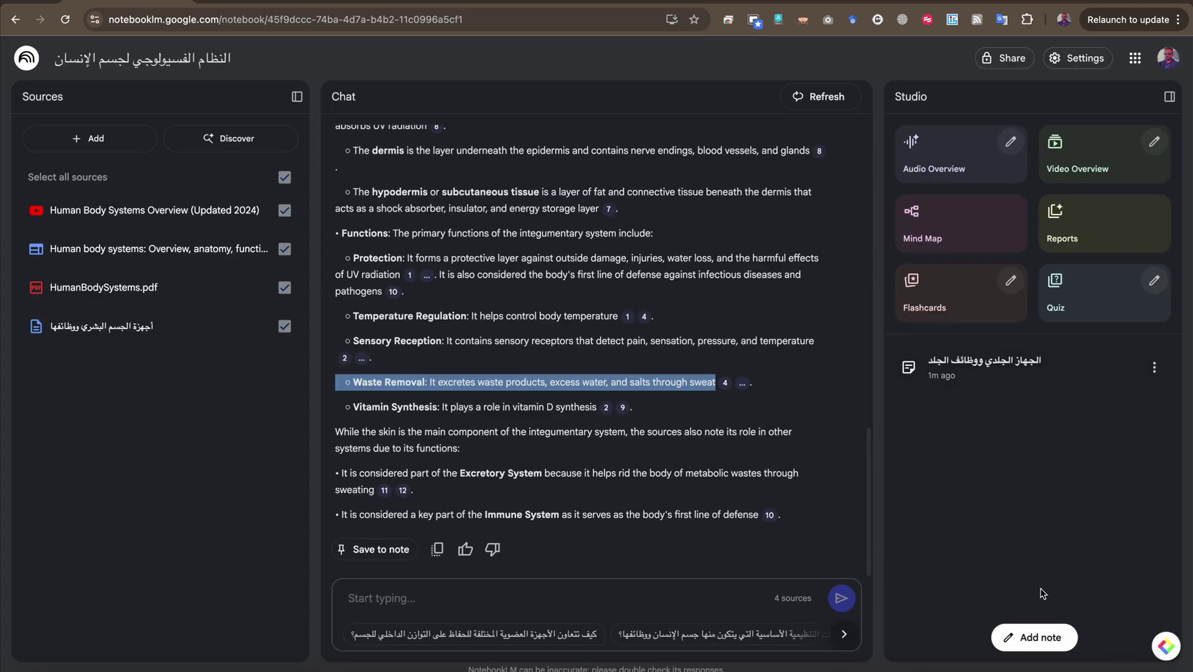
- Add a new note reading "ما هو الجهاز المسؤول عن", make its text bold, and close the note
click(1028, 644)
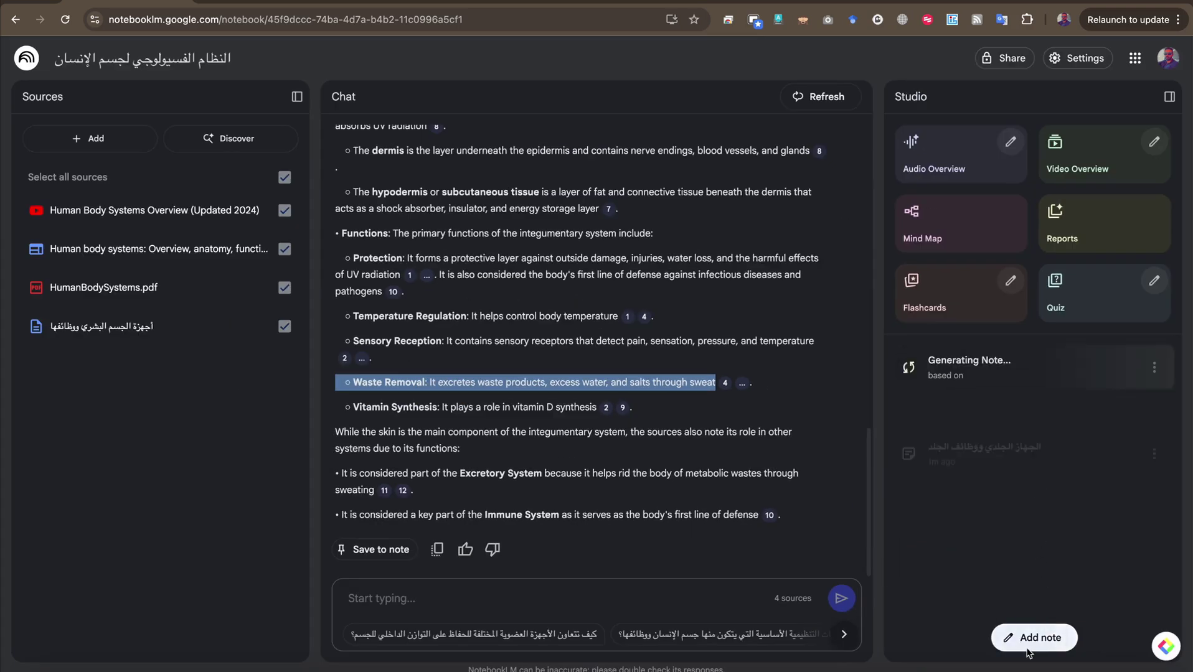
text(ما هو الجهاز المسؤول عن)
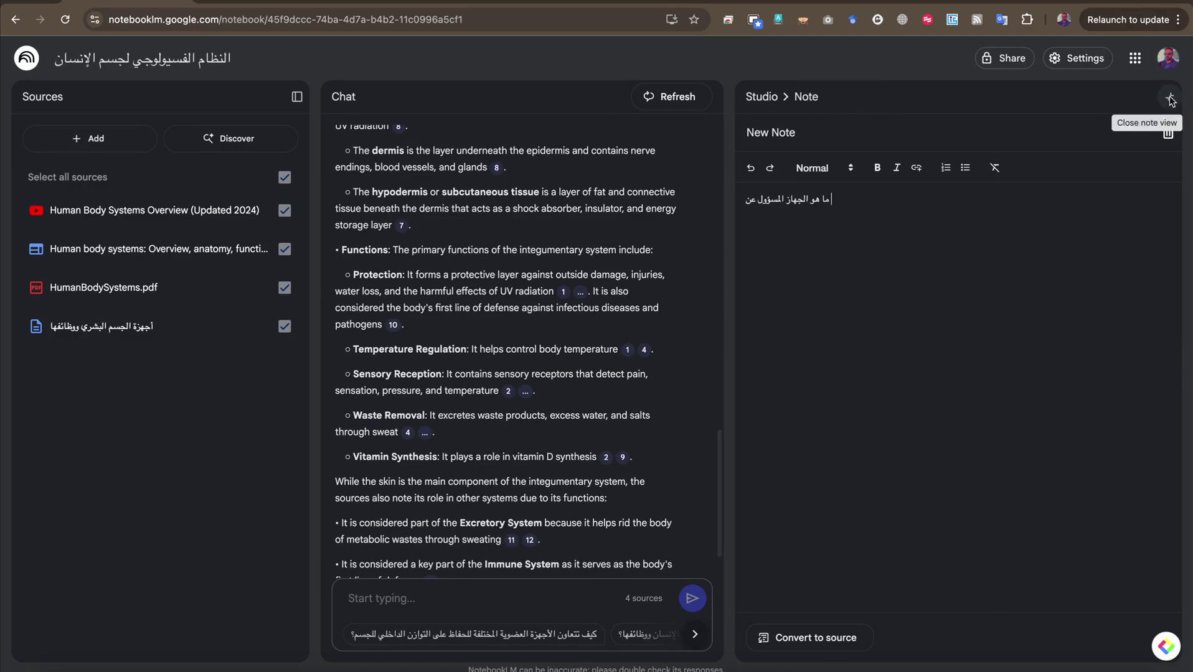
triple_click(783, 201)
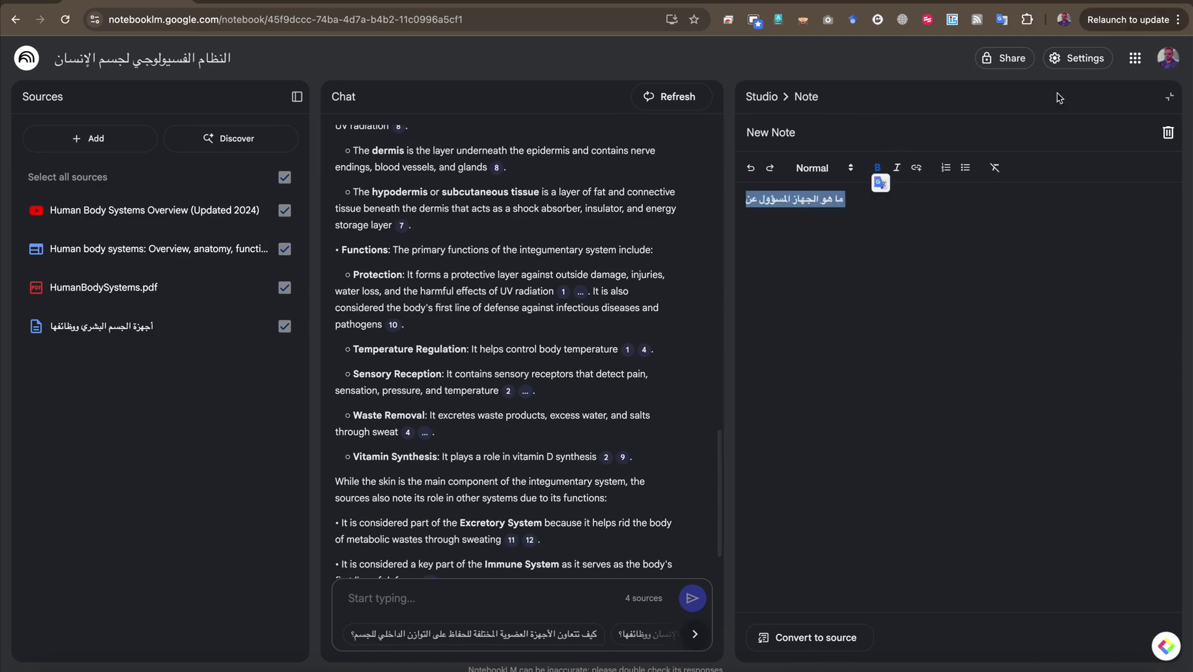
click(1169, 97)
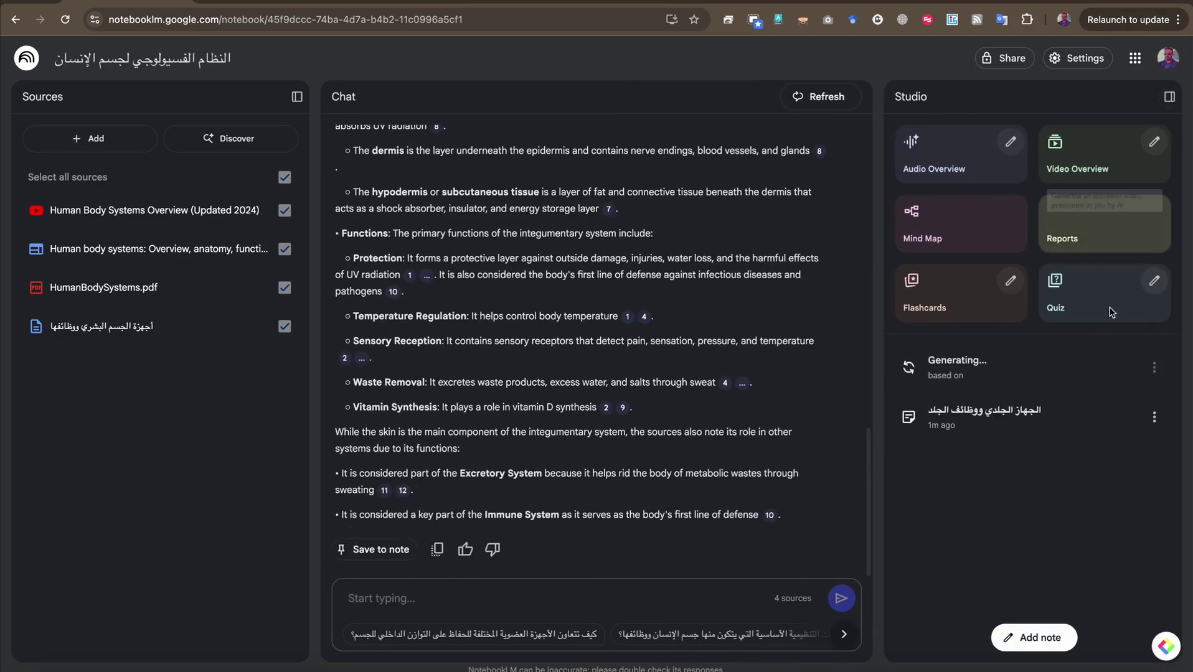
- Convert the saved note "الجهاز الجلدي ووظائف الجلد" into a notebook source
click(1154, 417)
scroll(1152, 434, up, 5)
scroll(1090, 473, down, 2)
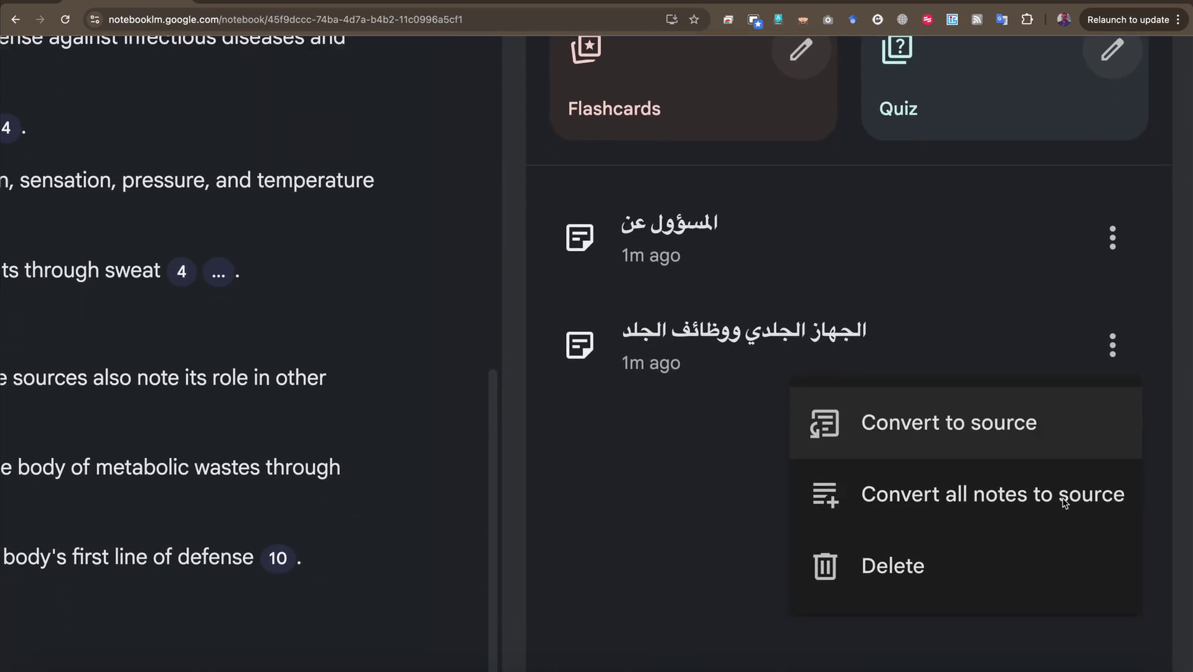
click(1011, 433)
scroll(965, 402, down, 5)
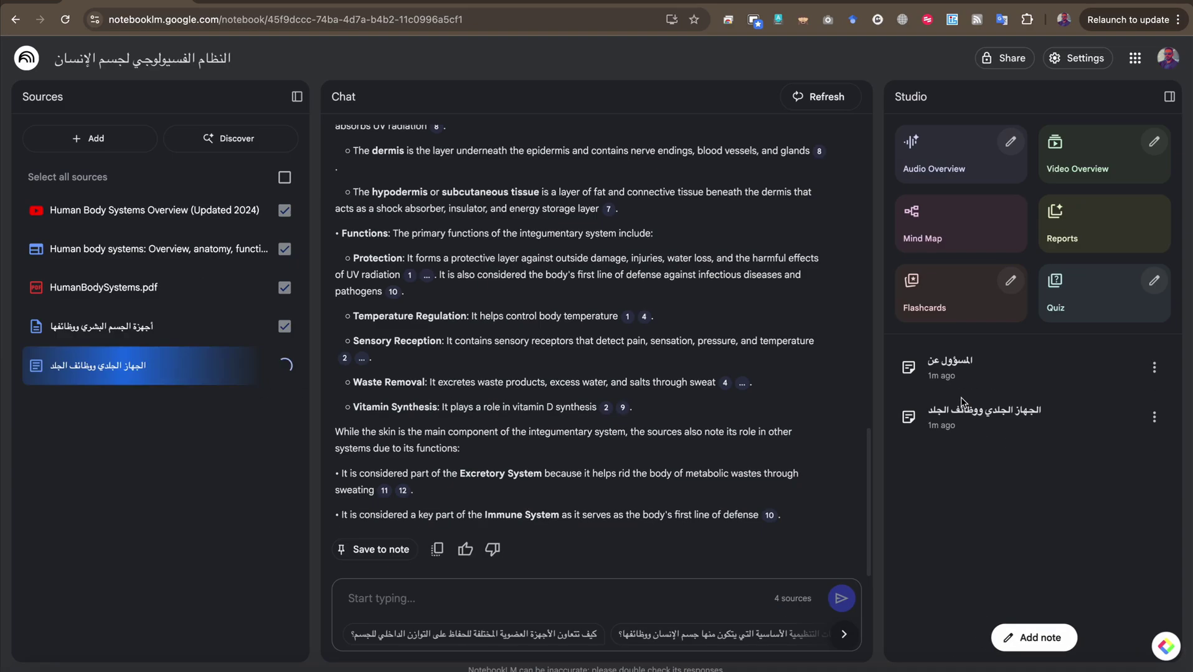
- Exclude the source "الجهاز الجلدي ووظائف الجلد" from the sources the chat uses
scroll(62, 383, up, 5)
scroll(63, 382, left, 3)
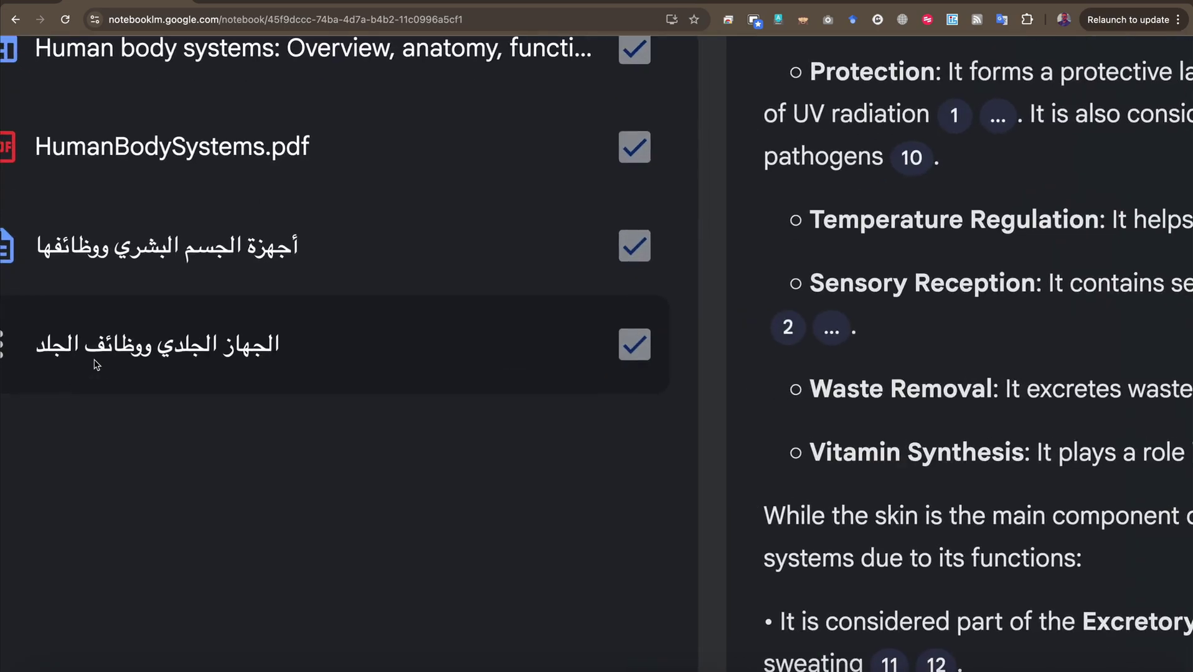
scroll(411, 384, down, 5)
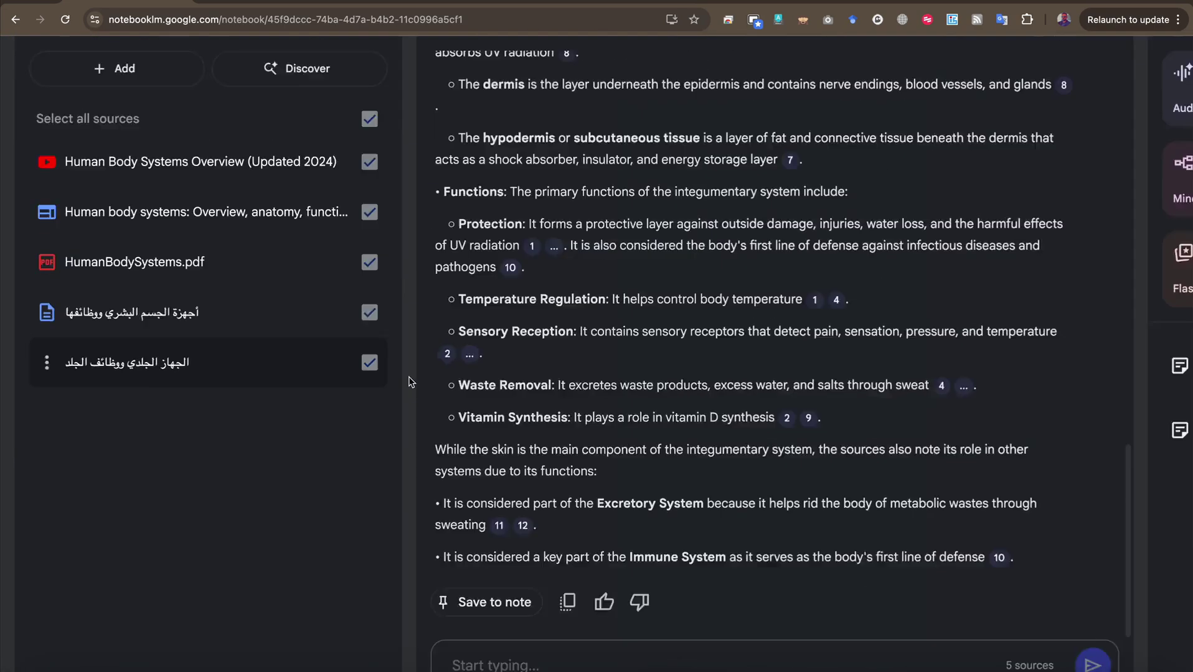
click(284, 365)
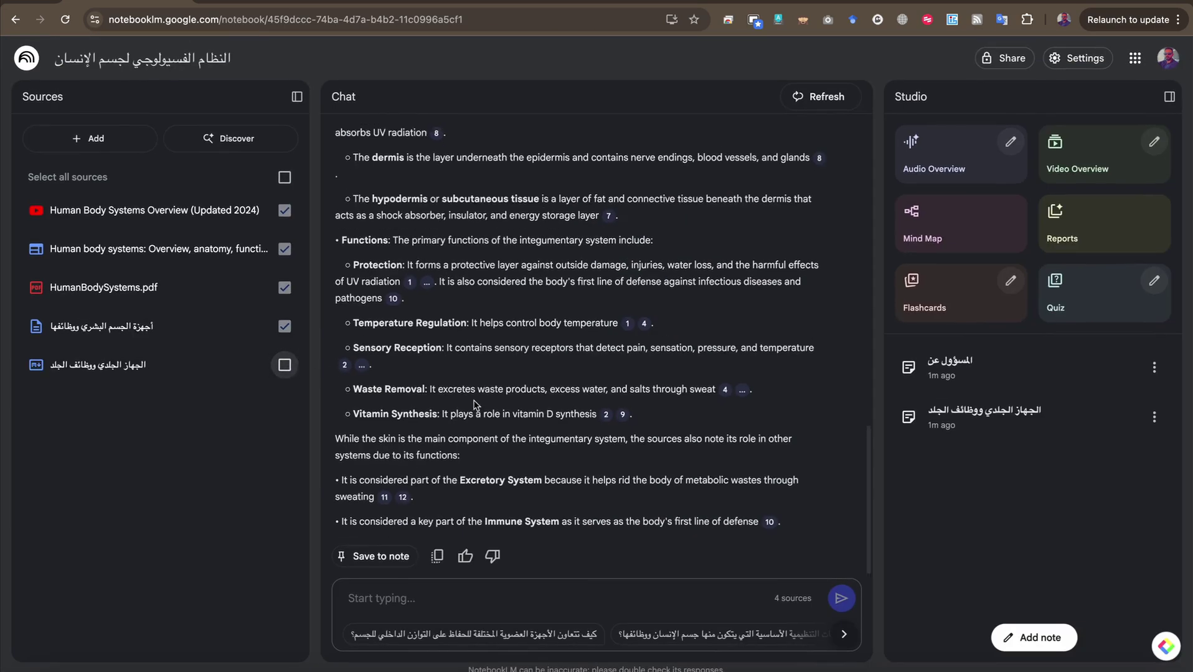
- Return to the notebook summary and check the output language setting, closing it without changes
scroll(474, 405, up, 15)
scroll(473, 404, down, 2)
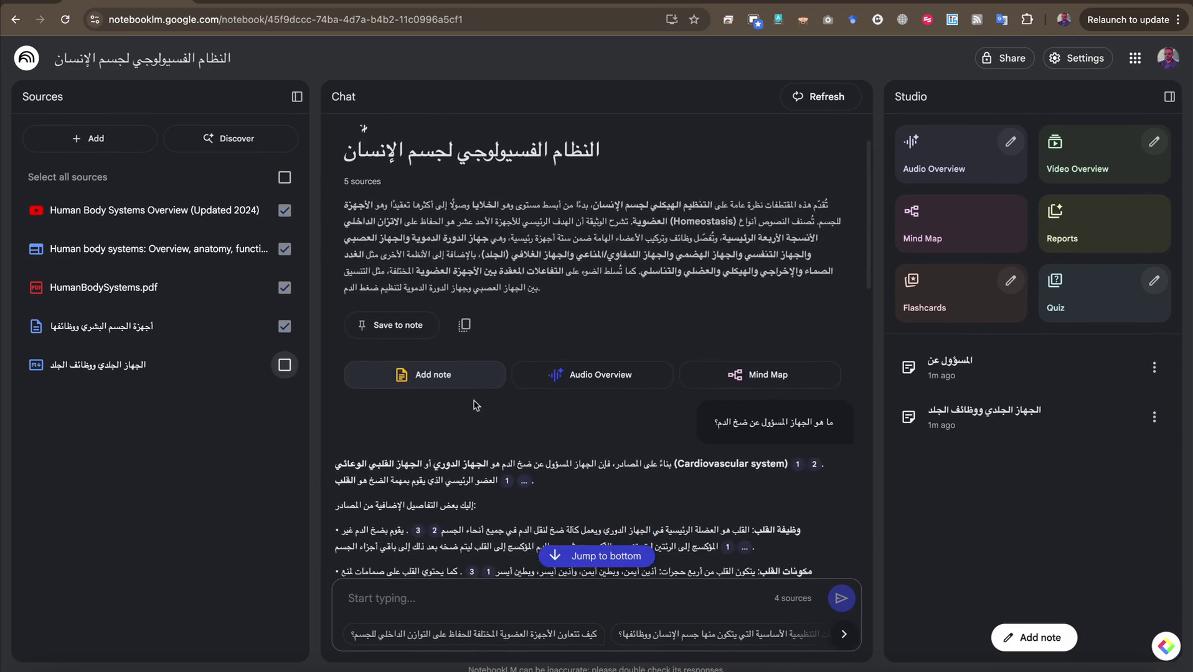
click(1088, 58)
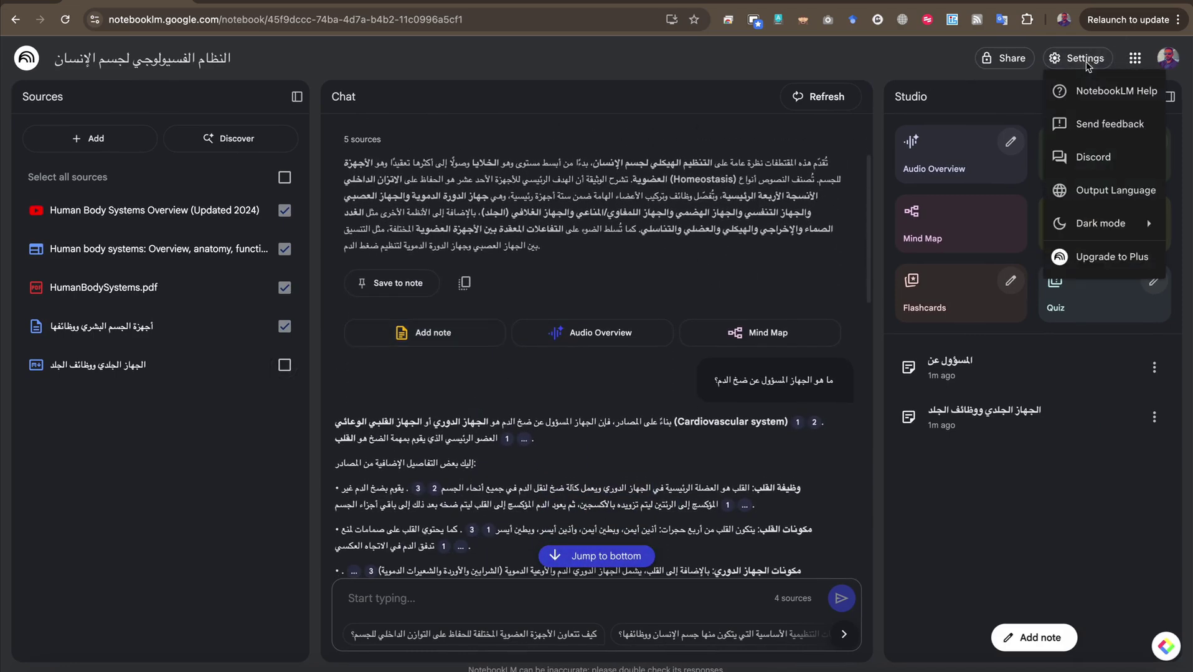
click(1076, 186)
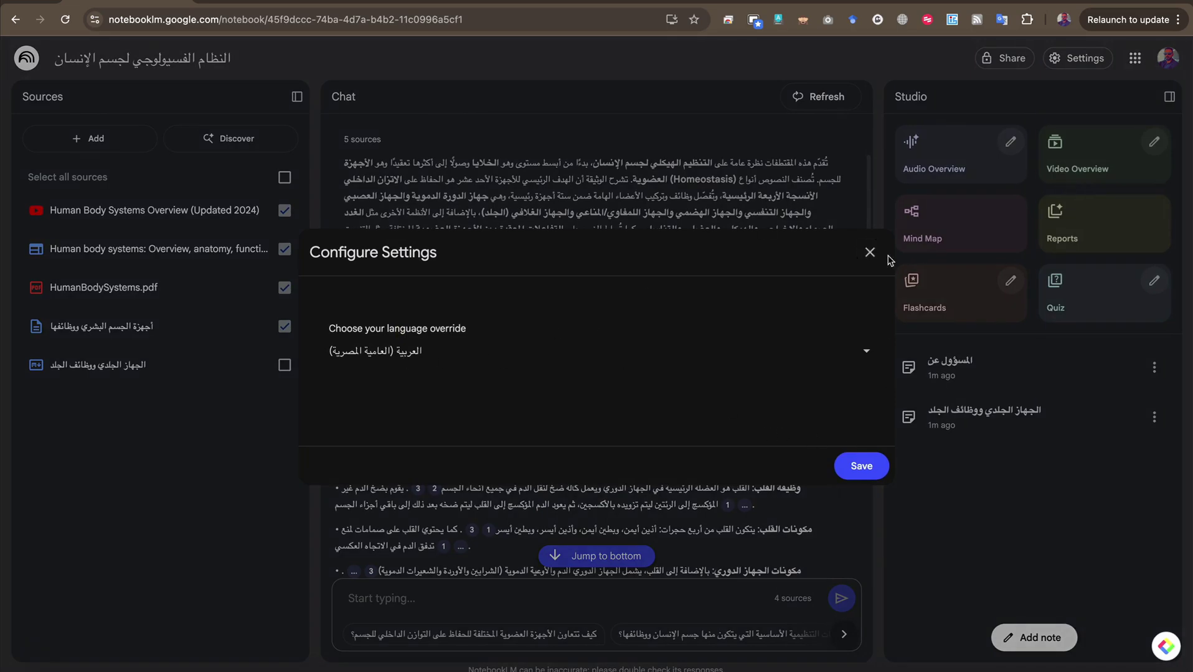
click(869, 250)
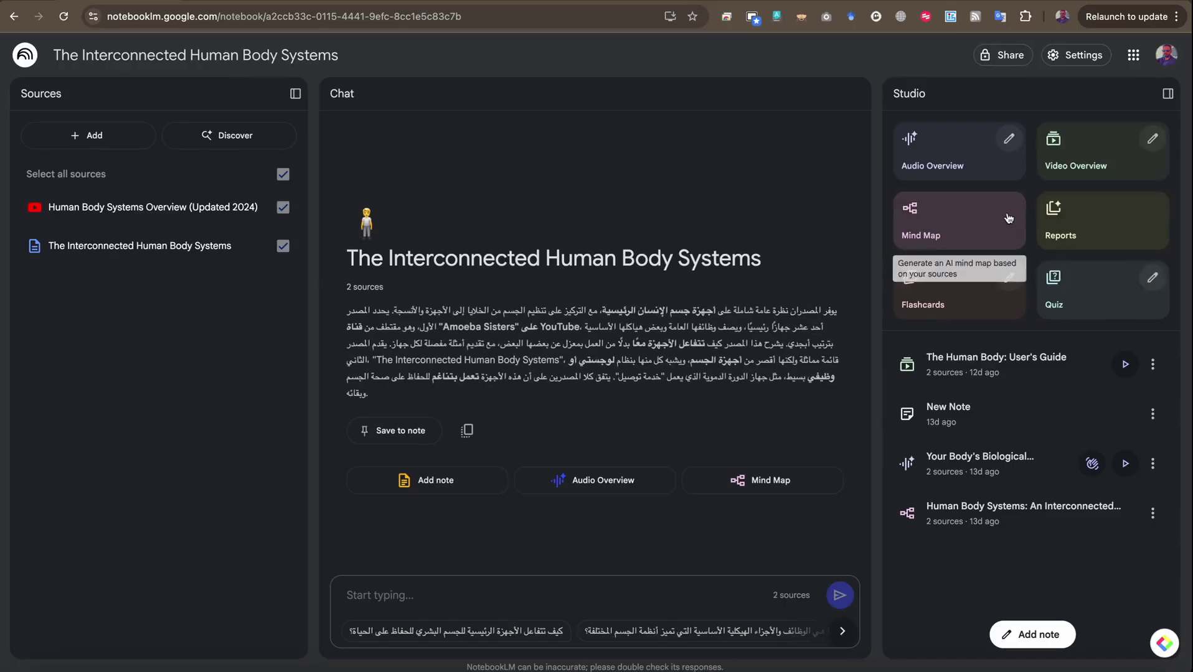
- Review the Studio tools in The Interconnected Human Body Systems notebook and generate an Audio Overview from its two sources
scroll(1069, 206, up, 3)
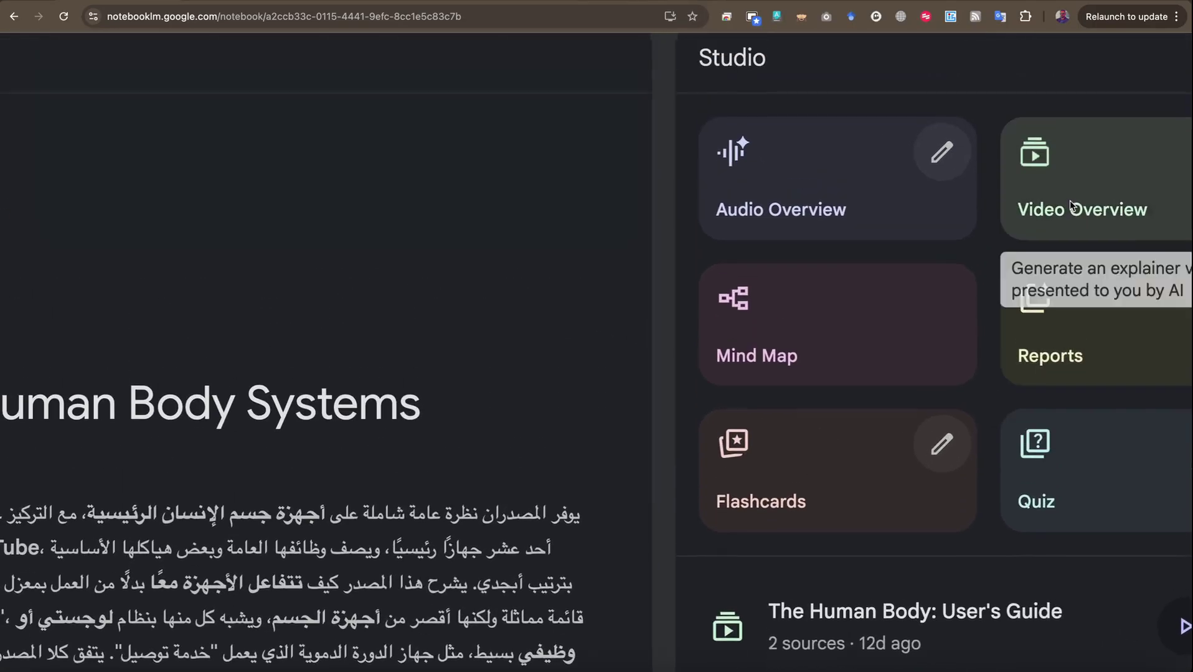
scroll(1069, 205, right, 5)
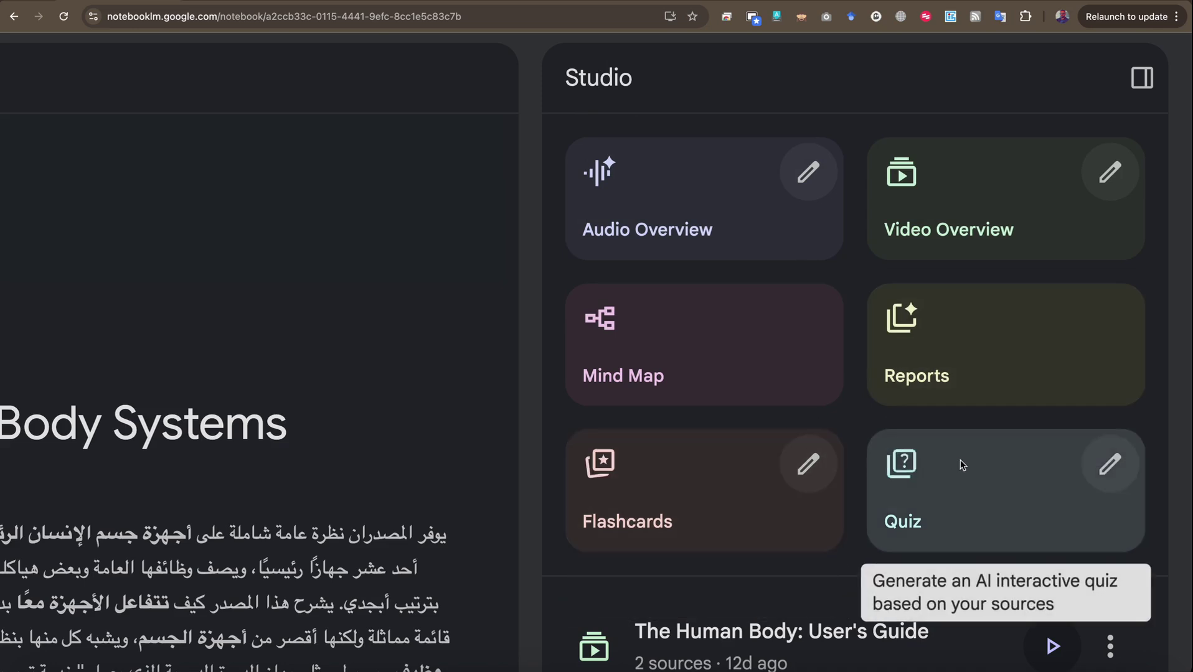
scroll(843, 504, down, 1)
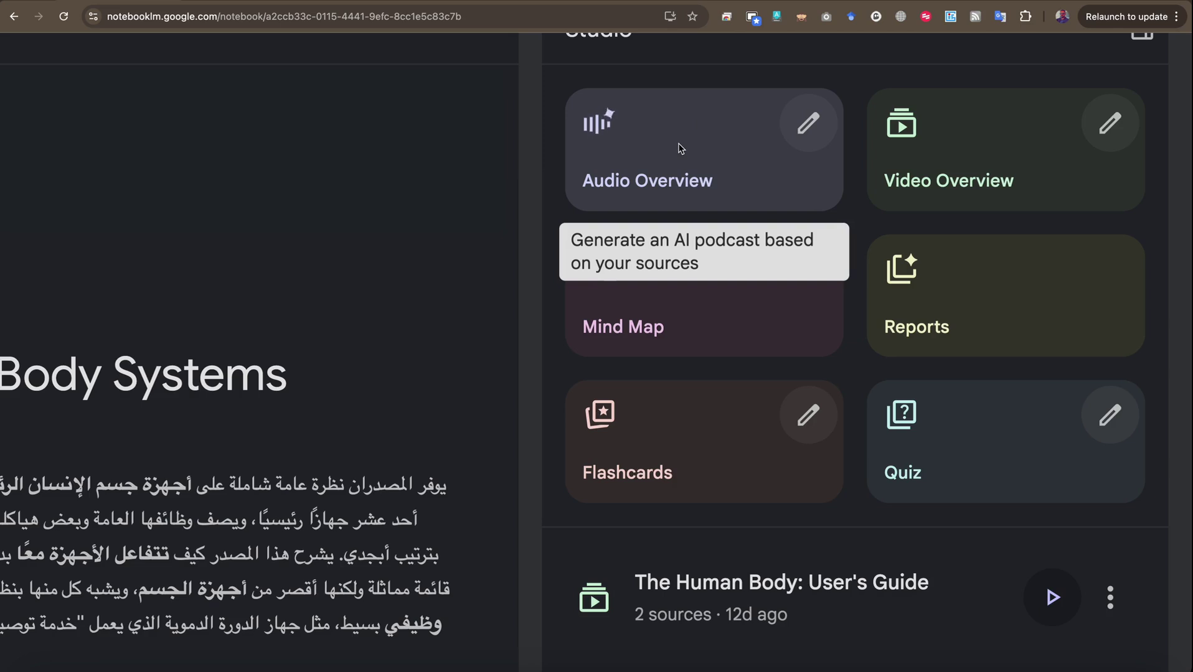
click(600, 182)
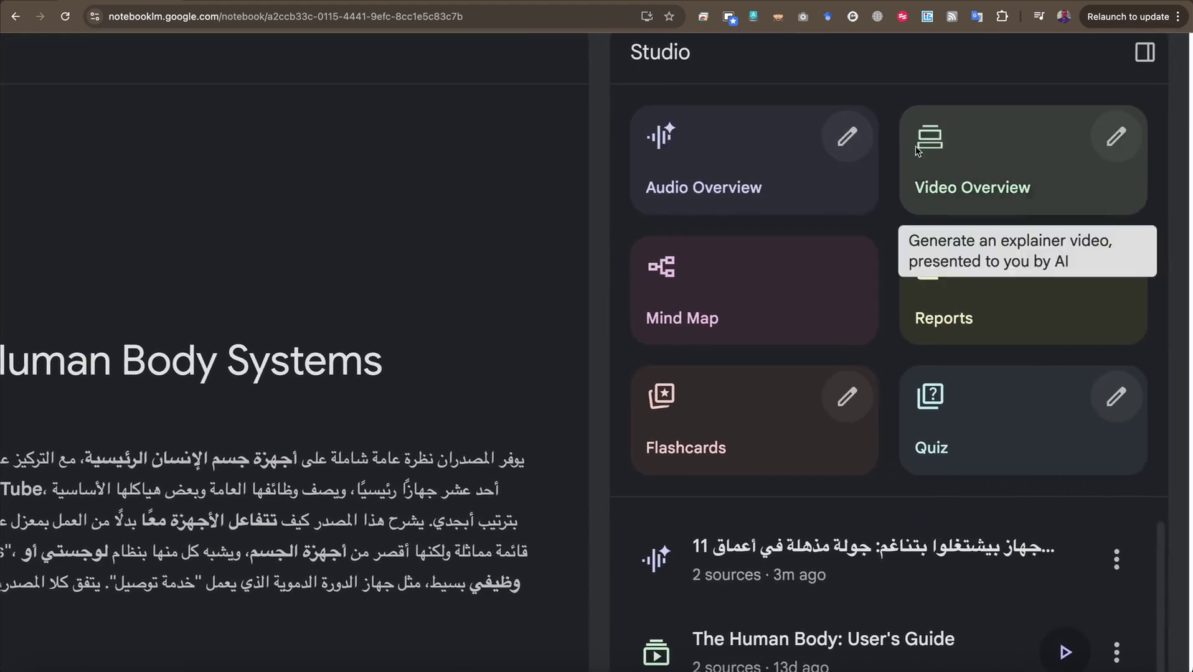
- Open the Audio Overview customization, try the Critique and Debate formats, and return to Deep Dive
click(838, 148)
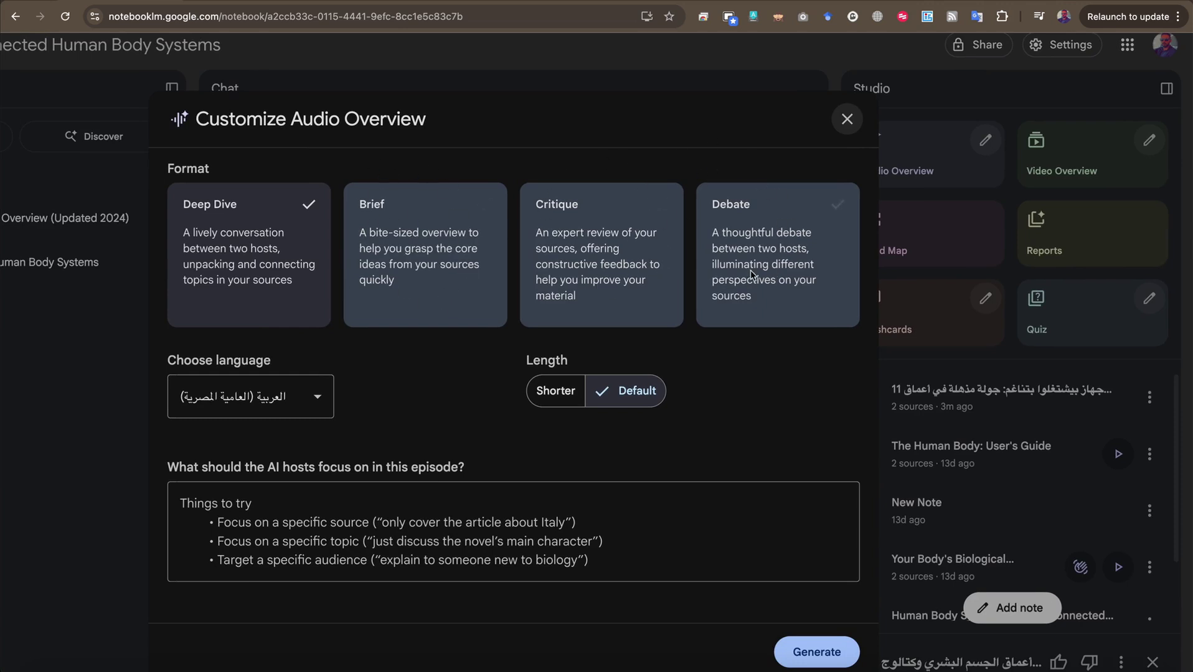
click(675, 289)
click(767, 268)
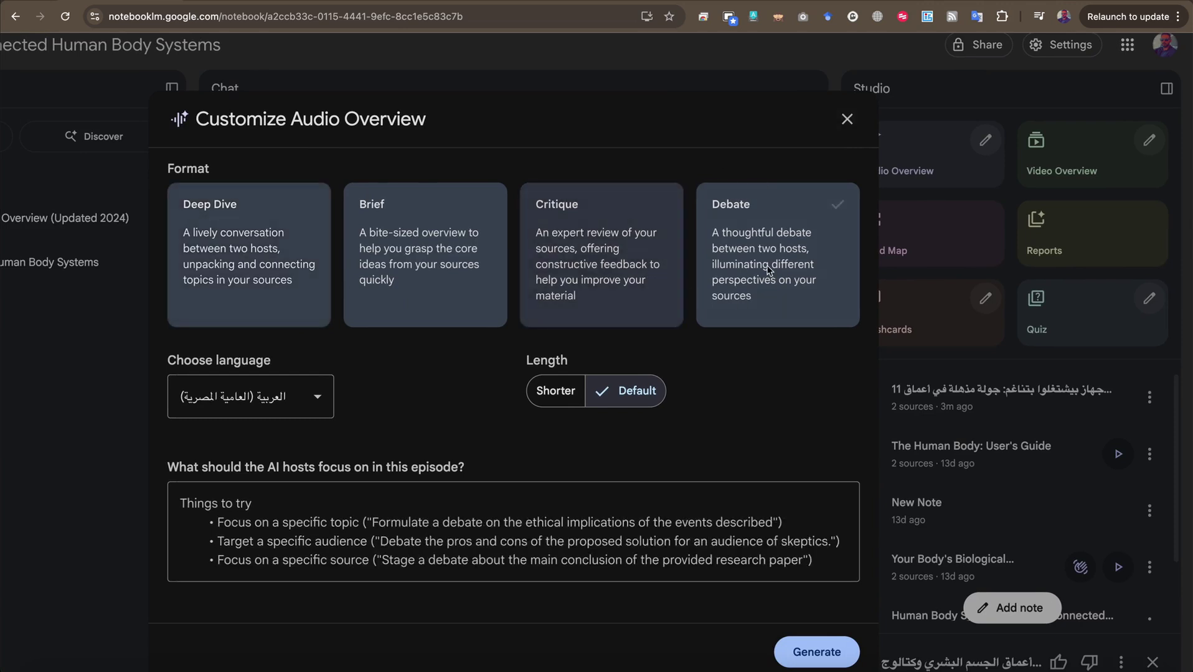
click(279, 242)
- Browse the languages offered for the Audio Overview, keeping Egyptian Arabic
click(315, 394)
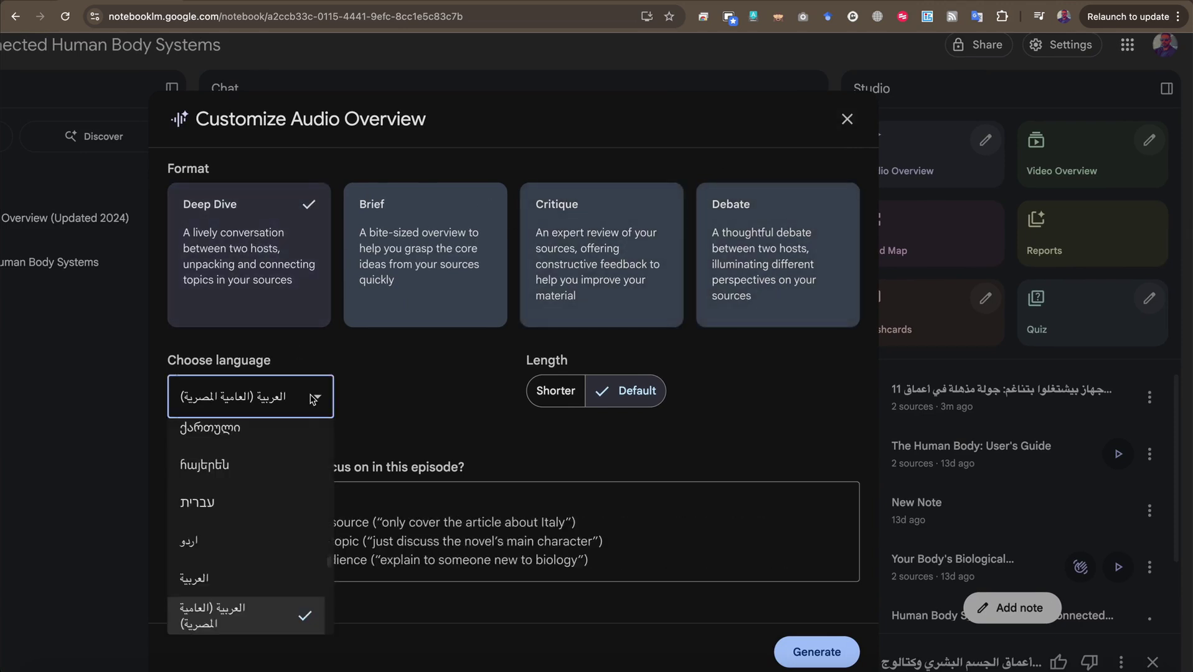
scroll(280, 460, down, 2)
scroll(268, 448, up, 3)
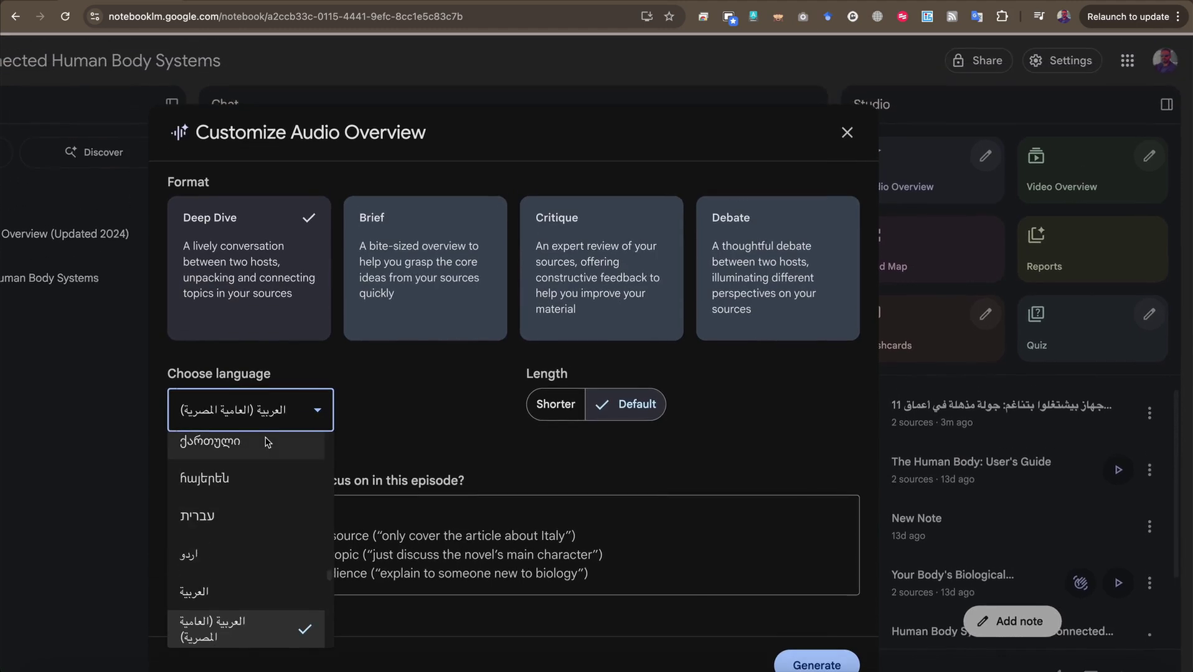
scroll(255, 535, down, 3)
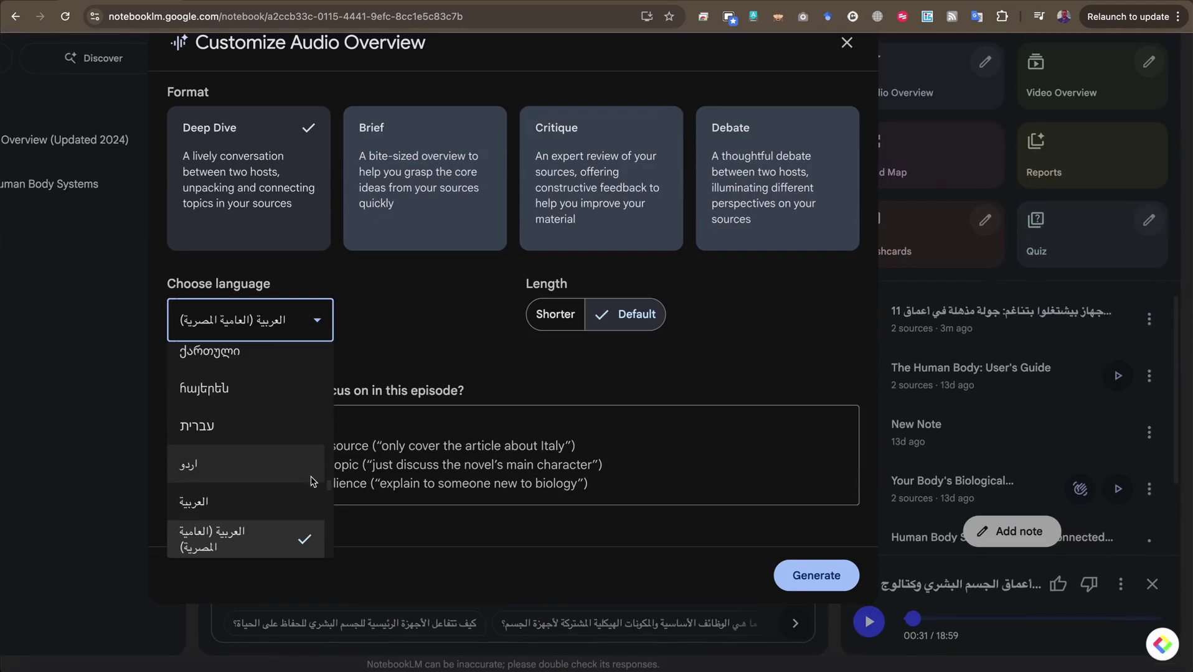
scroll(329, 489, up, 20)
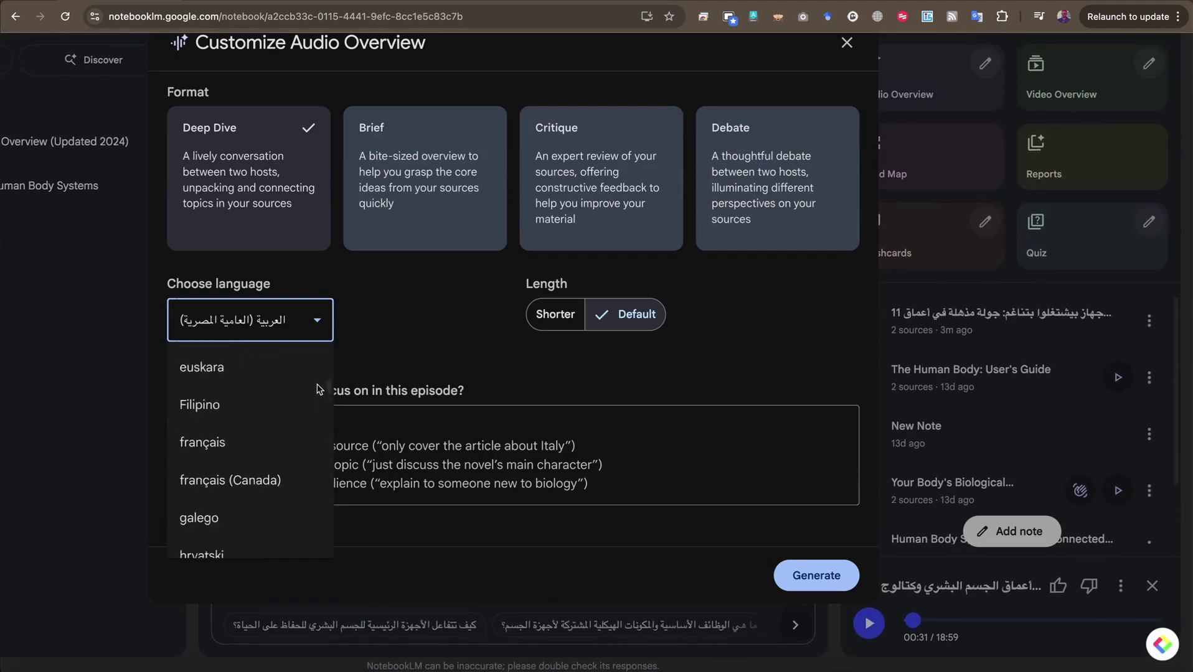
scroll(317, 366, up, 2)
click(390, 368)
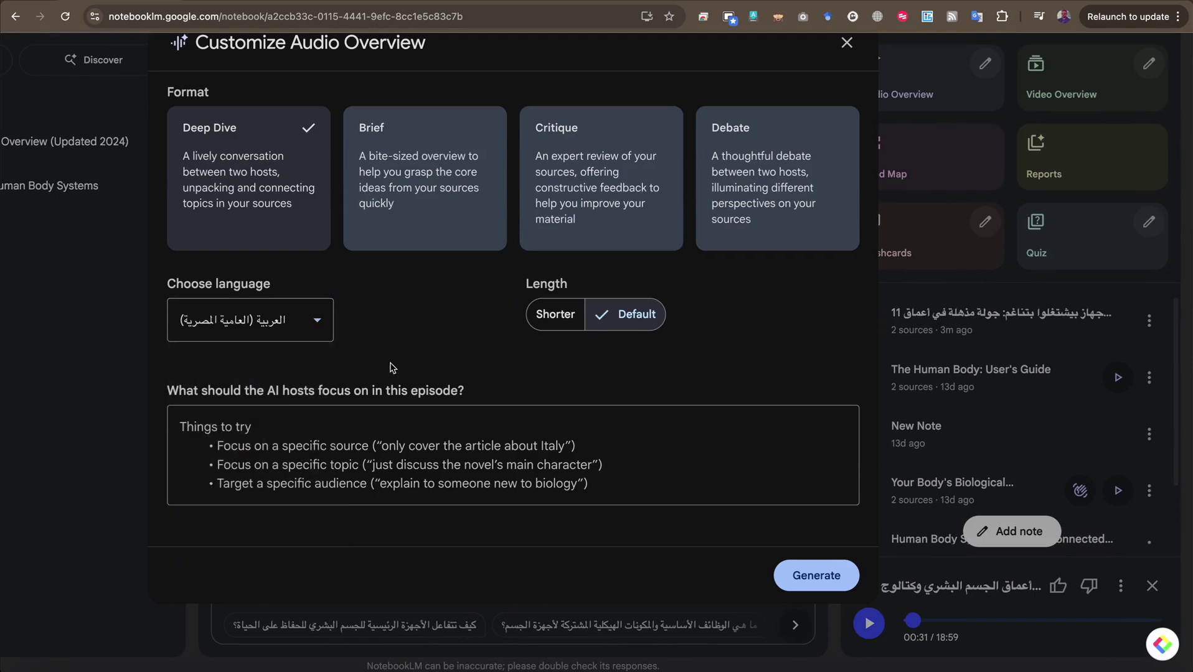
- Try the Shorter length, return to Default, begin a "Focus" instruction for the AI hosts, and close the customization without generating
click(555, 316)
click(635, 314)
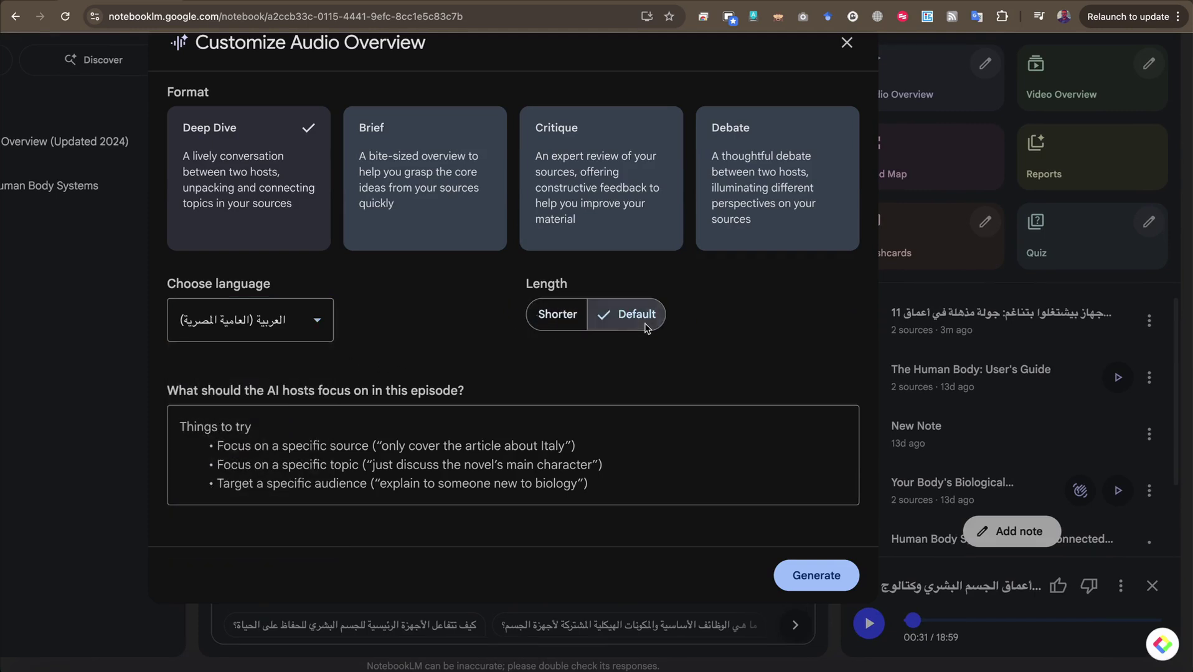
click(341, 457)
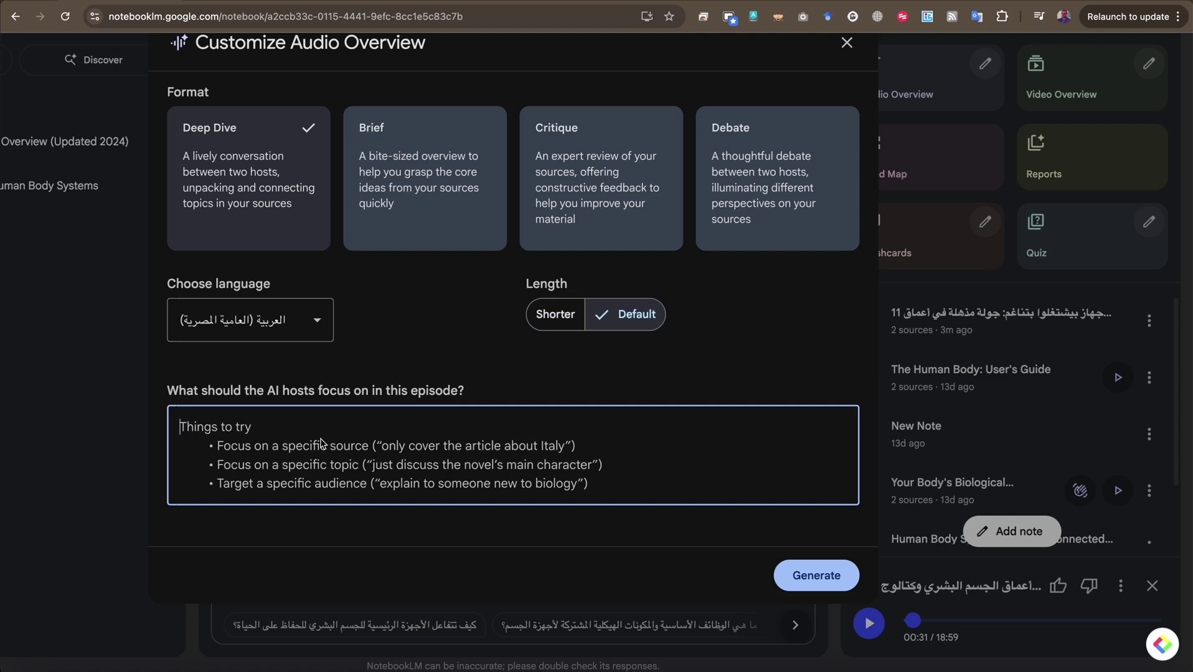
text(Do)
key(BackSpace)
text(F)
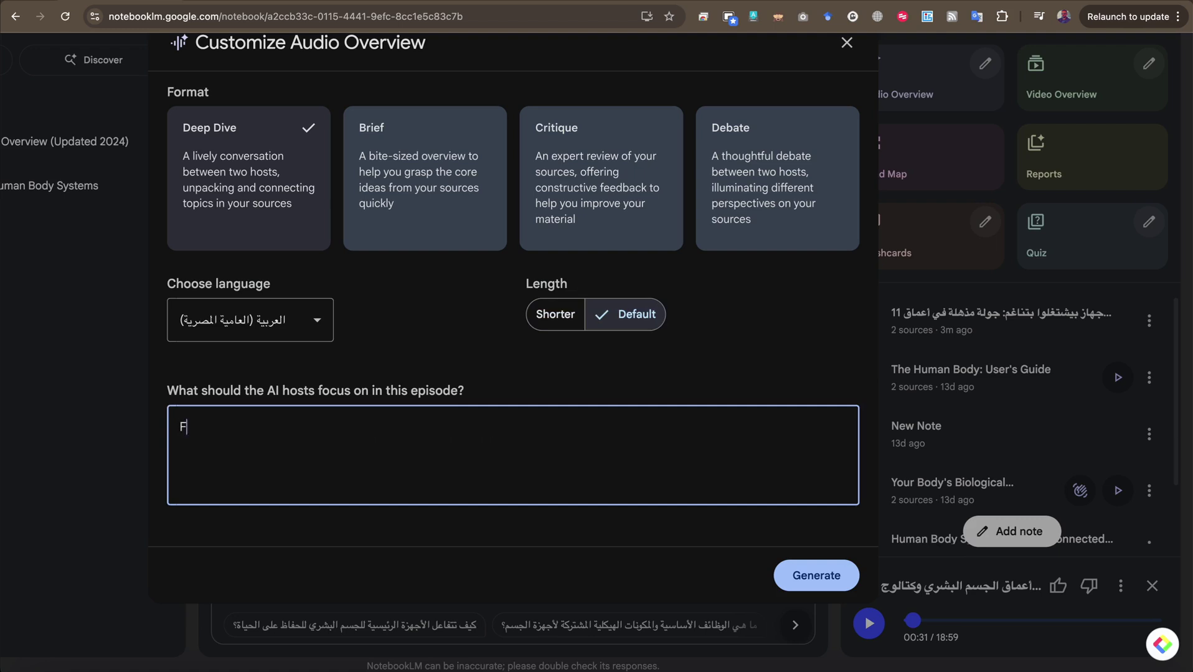
text(ocus onb ..)
click(847, 45)
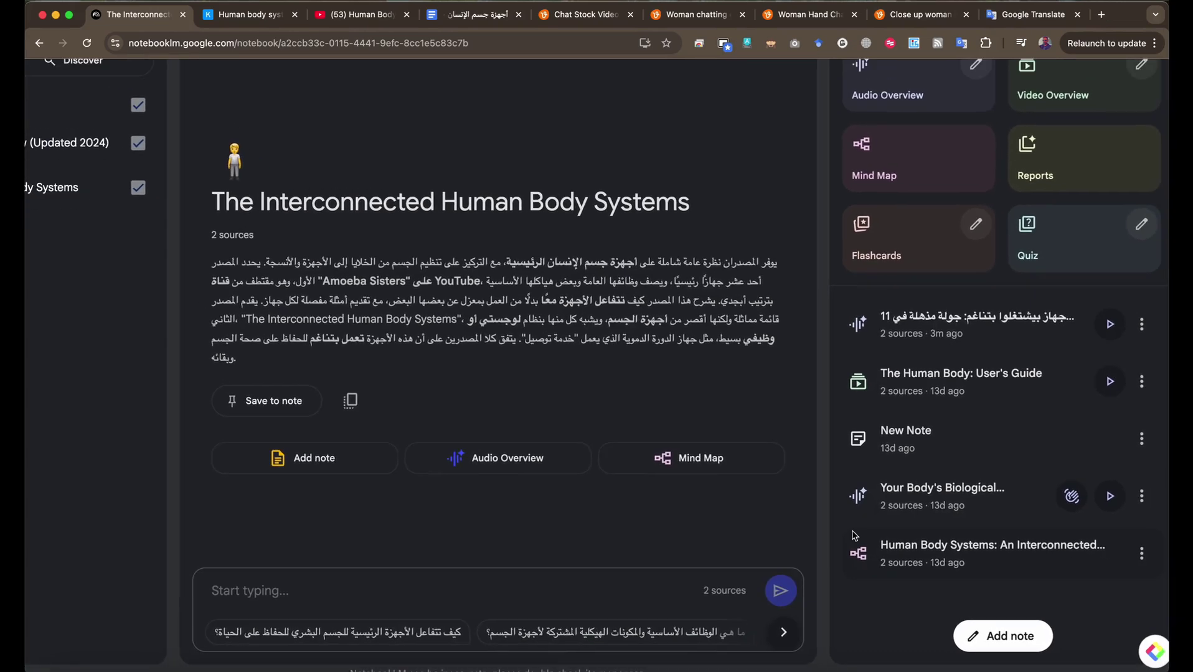
- Review the saved Studio outputs and open the "Your Body's Biological..." audio overview in Interactive mode
scroll(854, 536, up, 5)
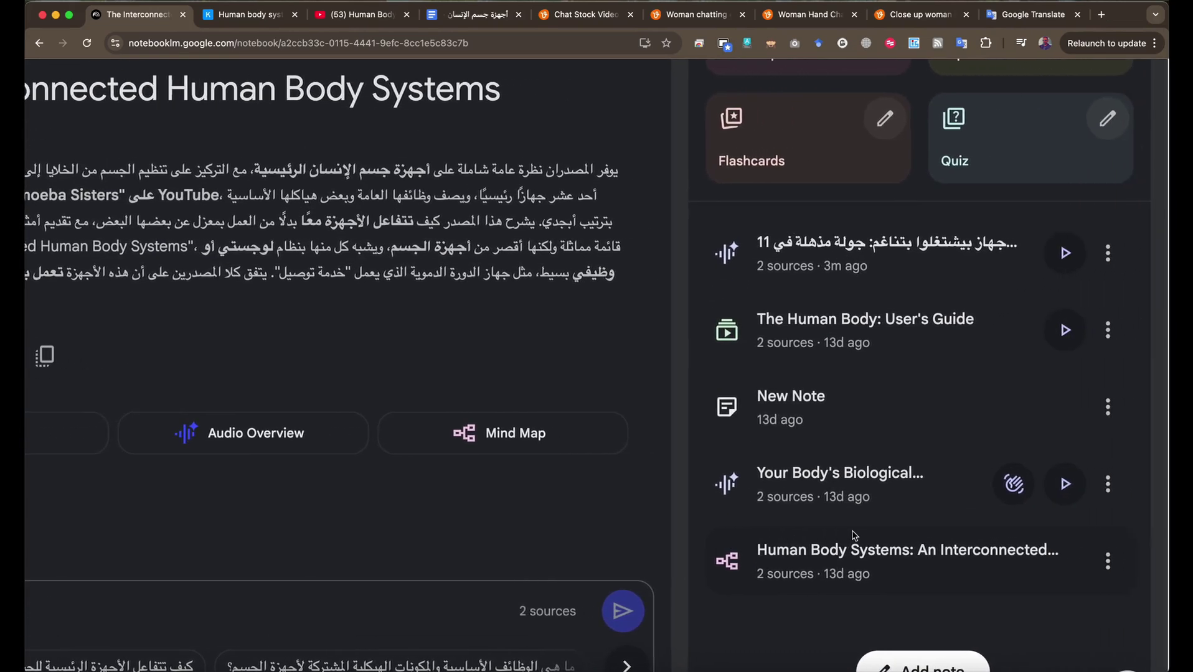
scroll(854, 535, down, 3)
scroll(854, 536, up, 5)
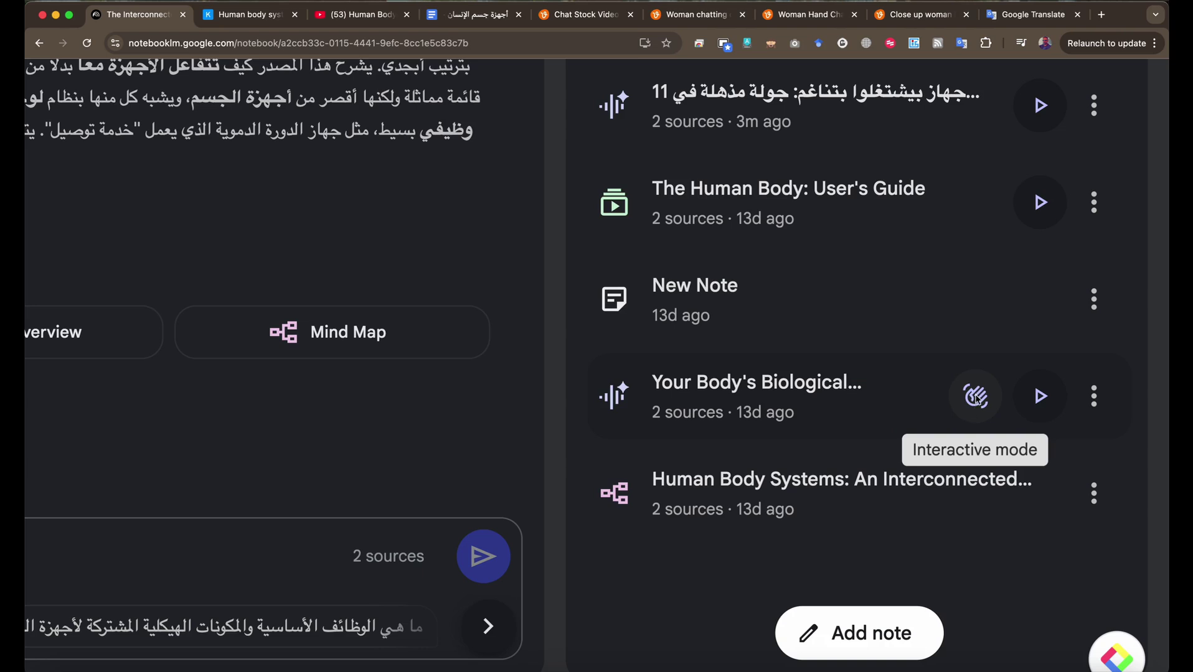
click(1093, 404)
click(1093, 406)
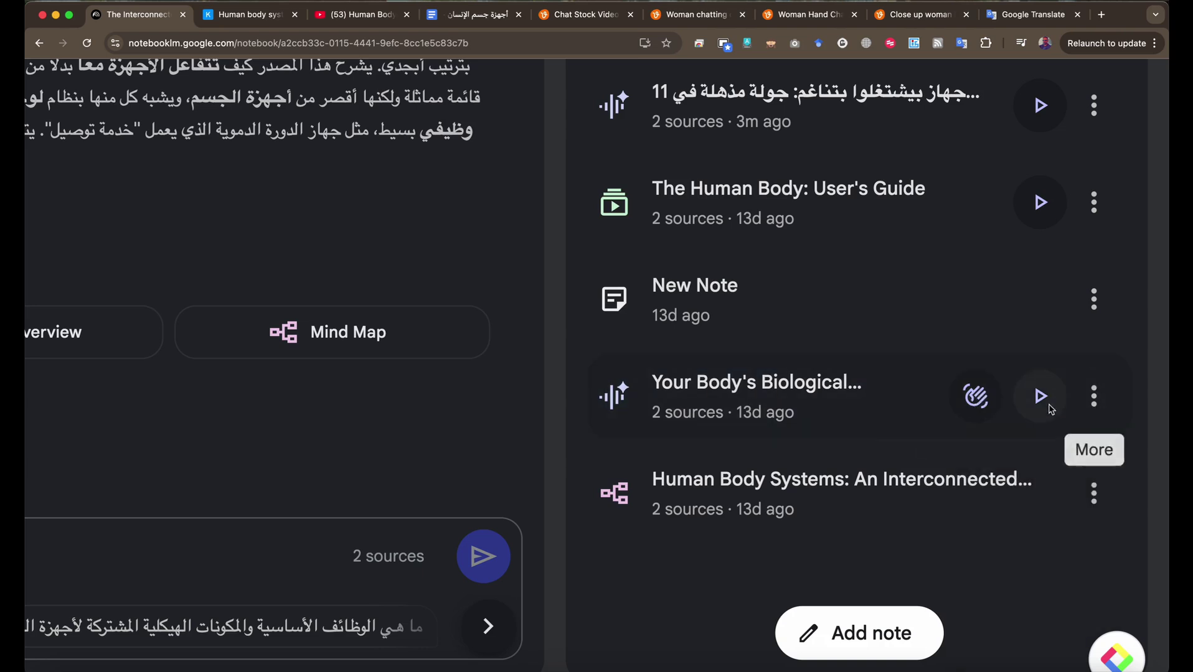
click(975, 398)
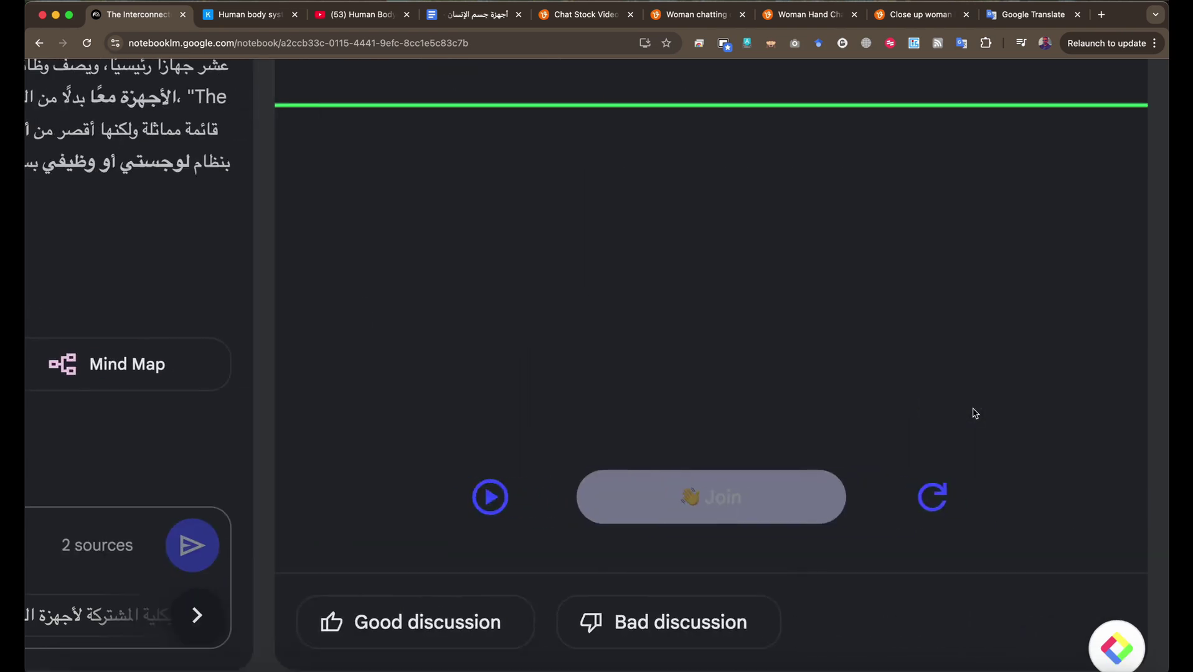
- Play the audio overview in Interactive mode and join the conversation with the AI hosts
click(489, 497)
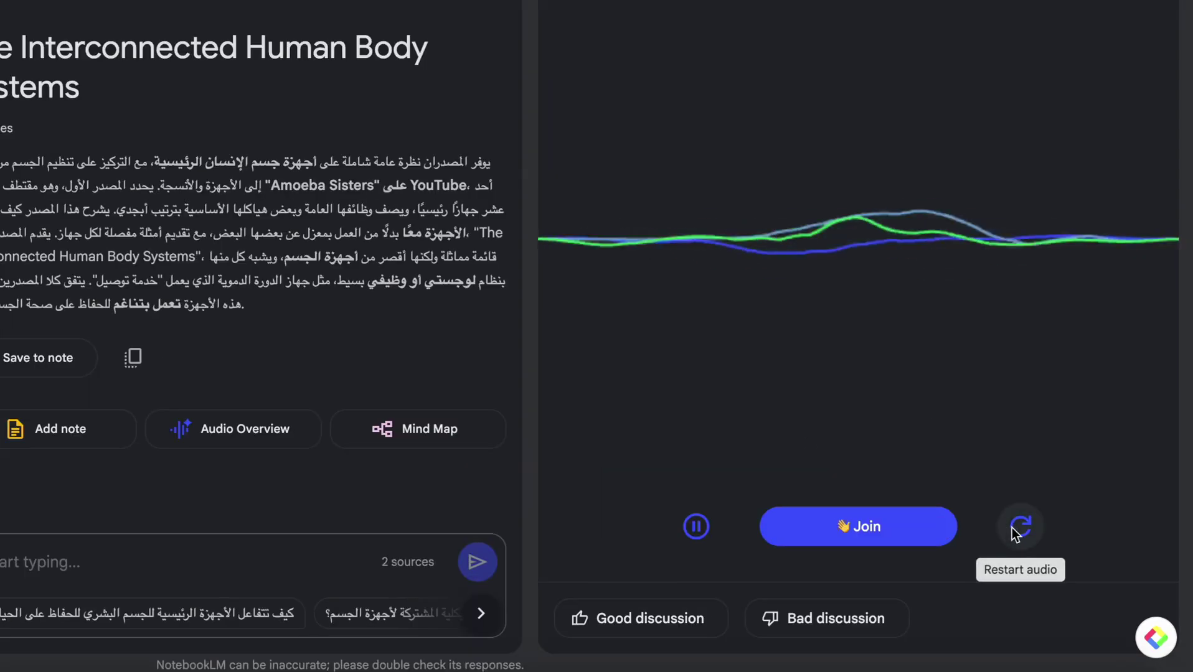
click(894, 537)
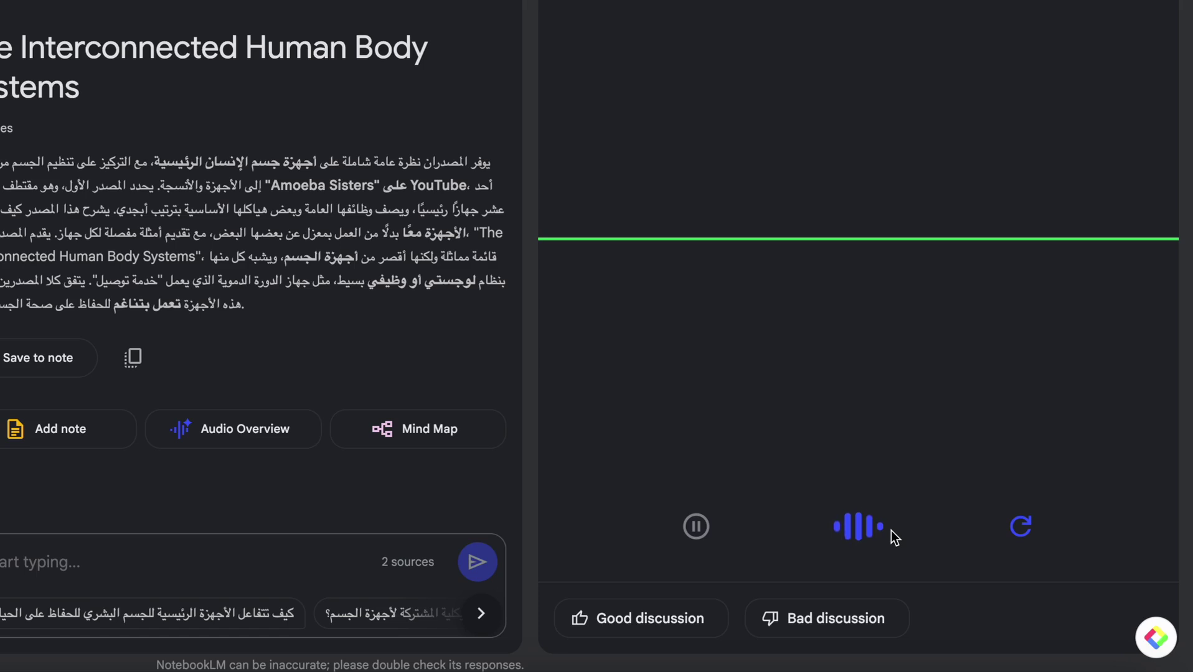
mouse_move(892, 534)
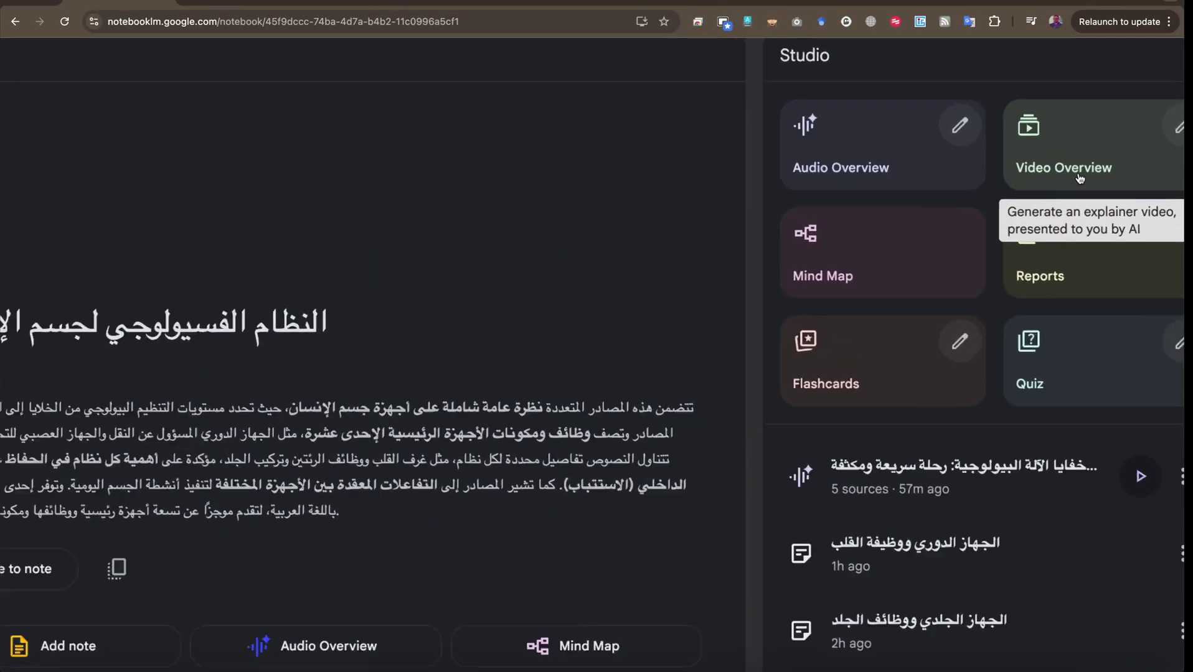
- Open the Video Overview customization, review the language choices, and generate a video from the five sources
click(1109, 115)
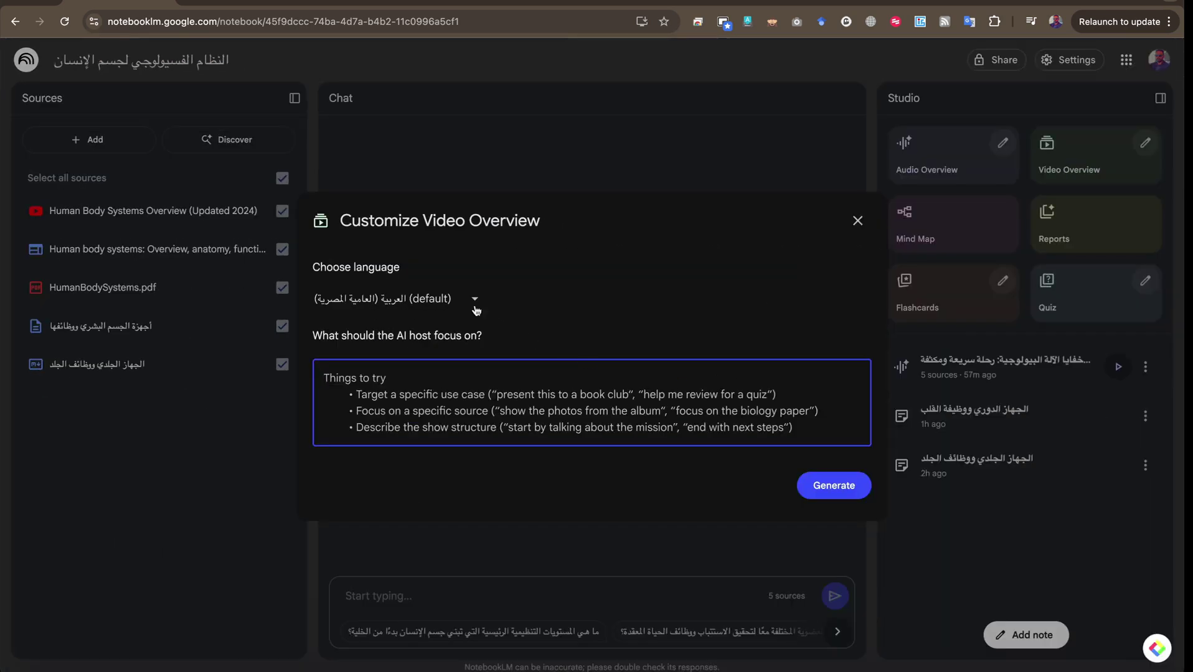
click(475, 301)
click(423, 430)
click(433, 409)
click(834, 487)
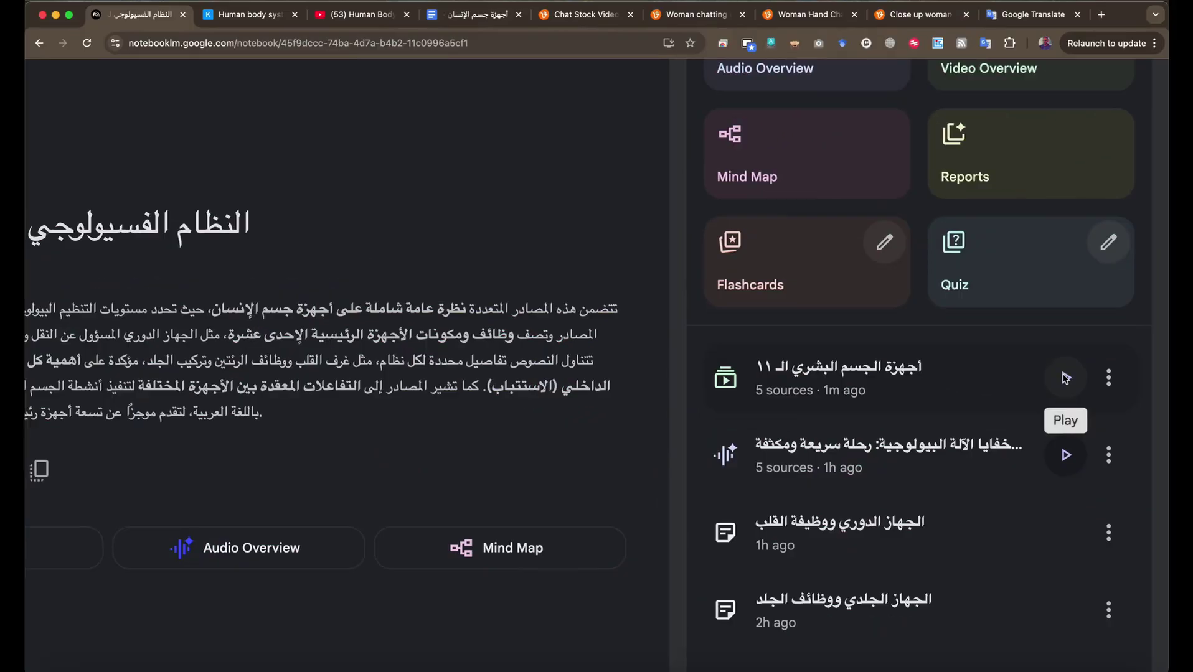
- Open the "أجهزة الجسم البشري الـ ١١" video overview, play it in full screen, and exit full screen
click(1065, 380)
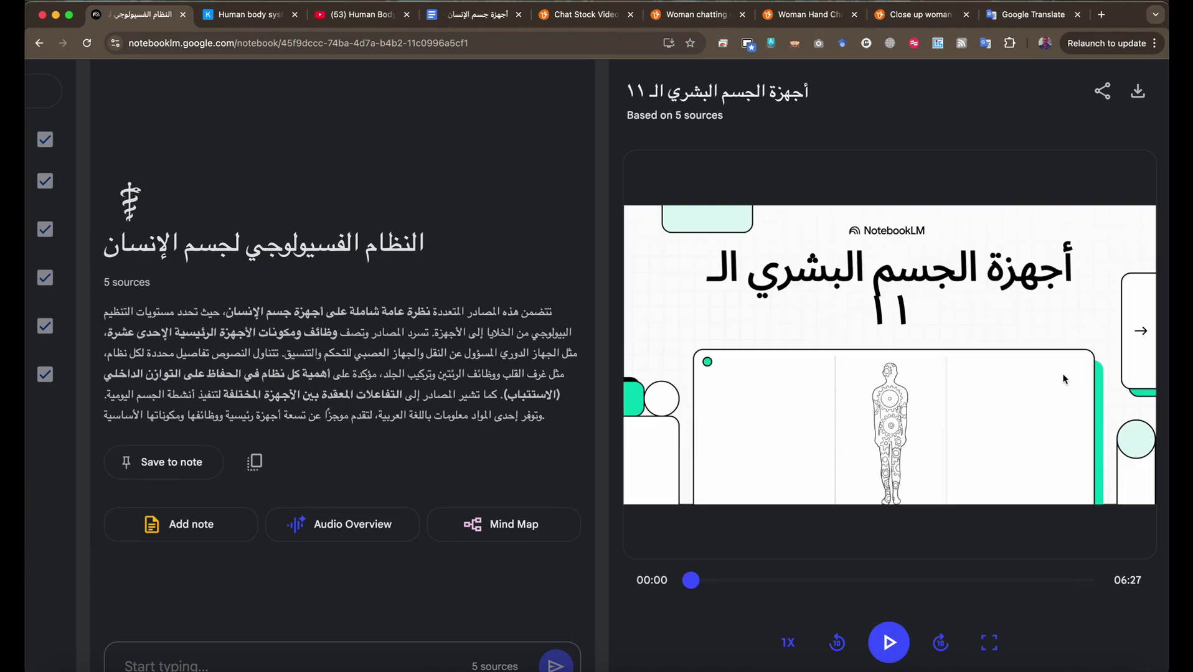
click(888, 642)
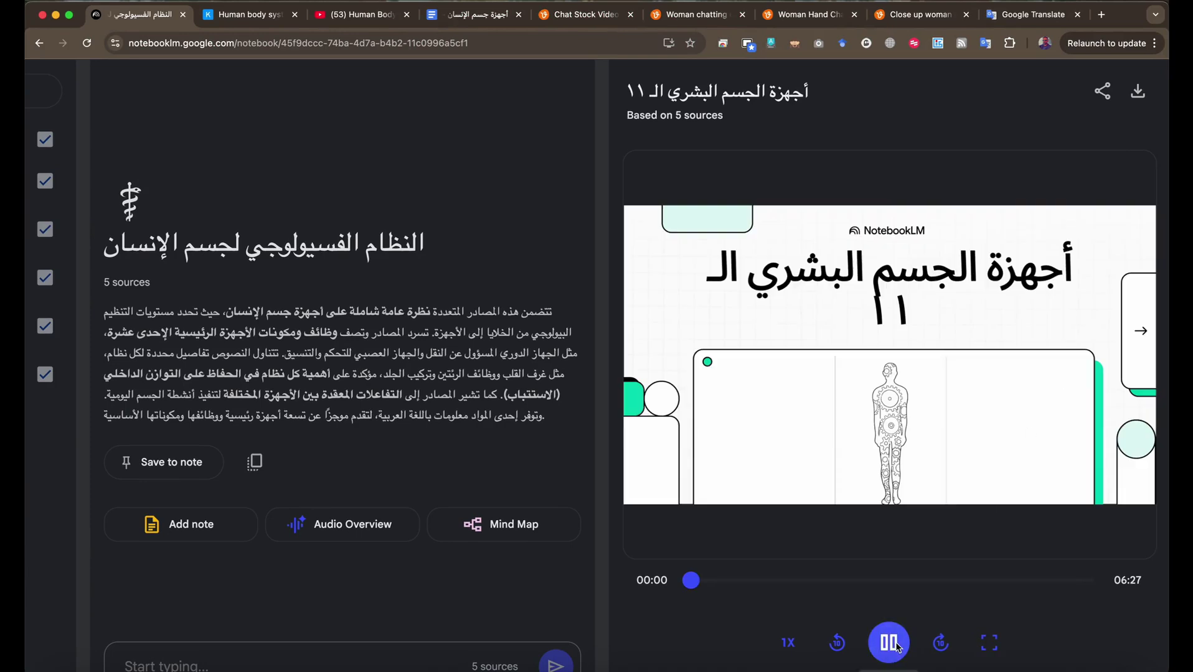
scroll(904, 596, down, 1)
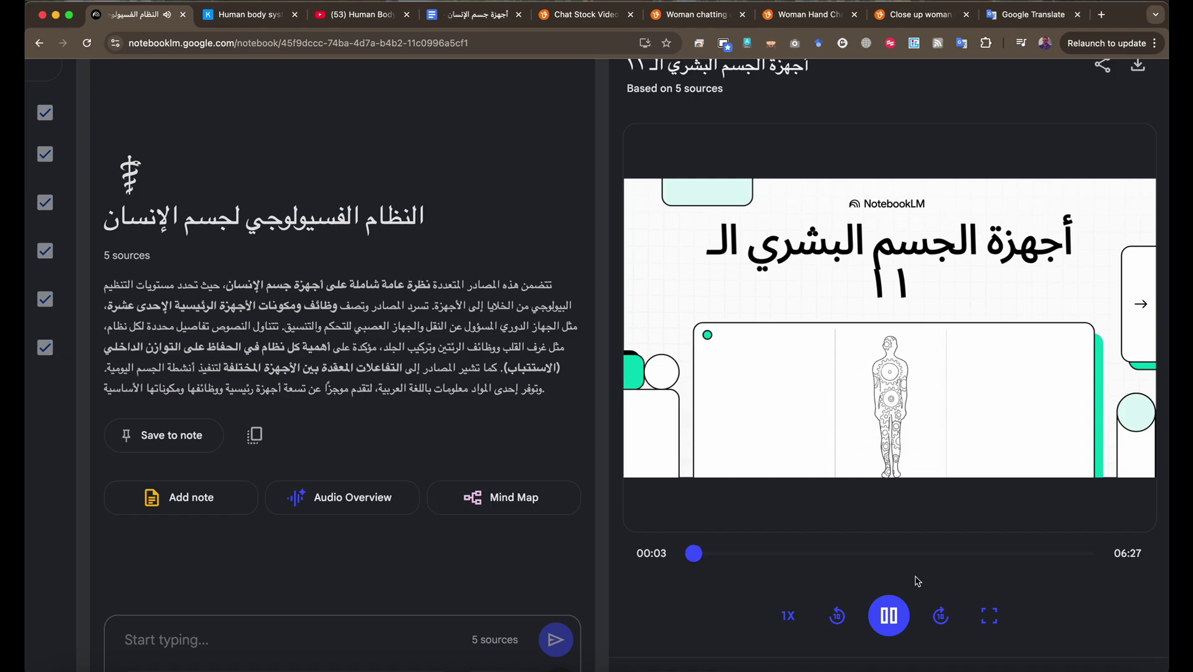
click(989, 616)
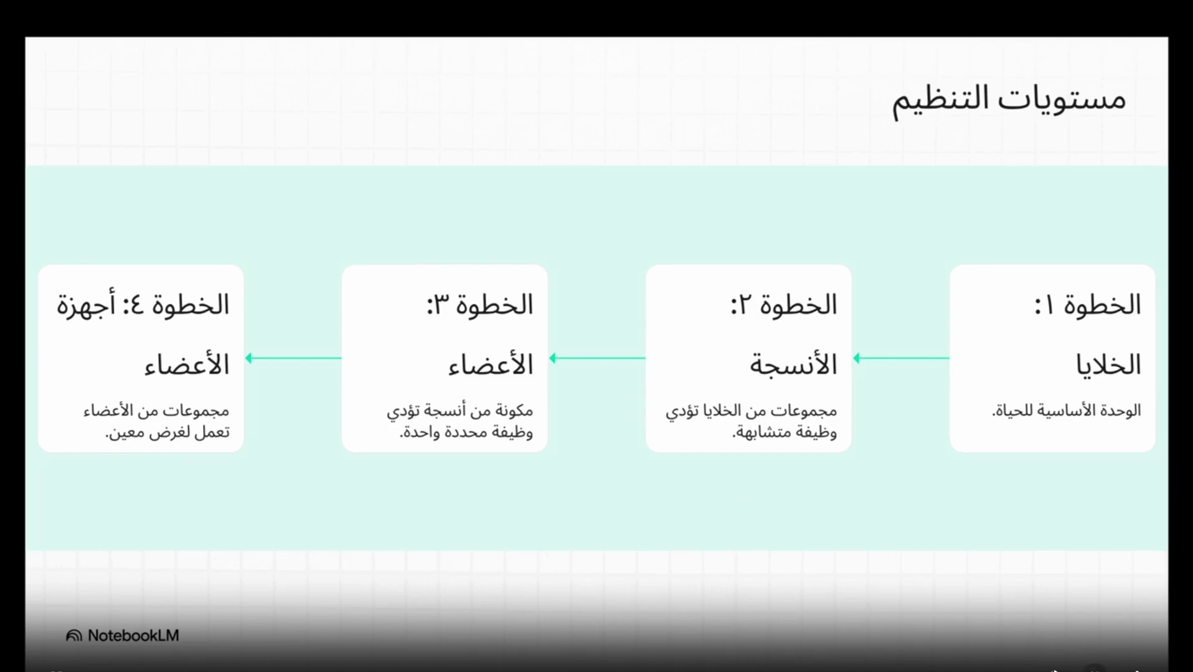
key(Escape)
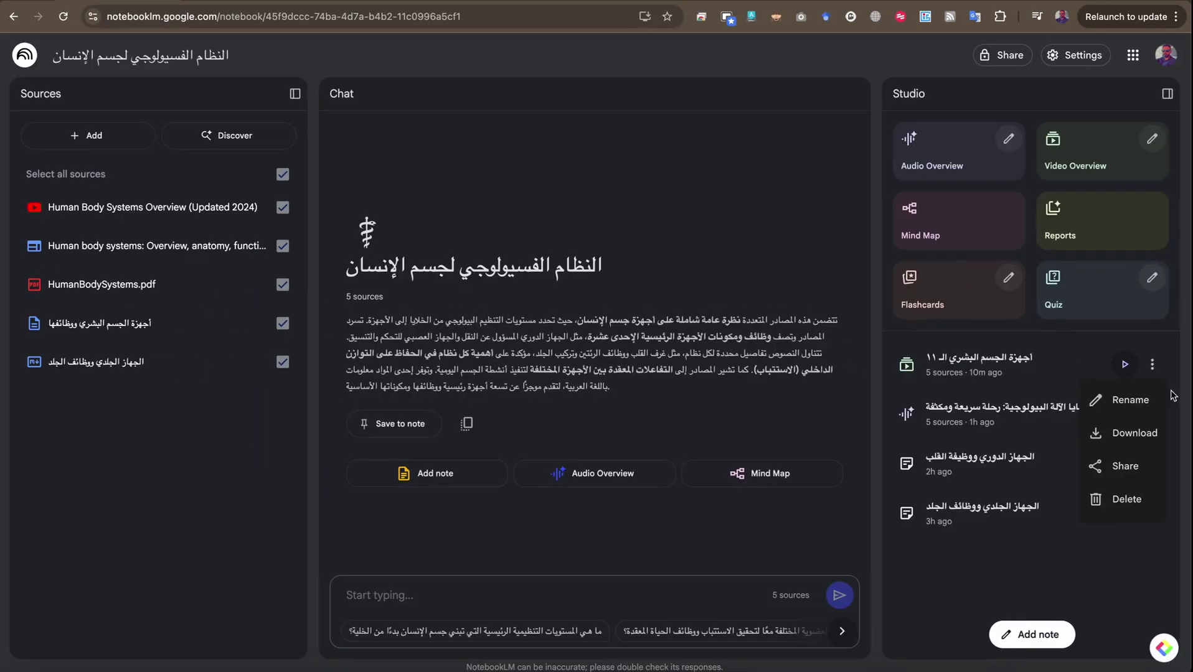
- Review the rename, download, share and delete options of the saved audio and video overviews without choosing any
click(1152, 414)
click(1152, 414)
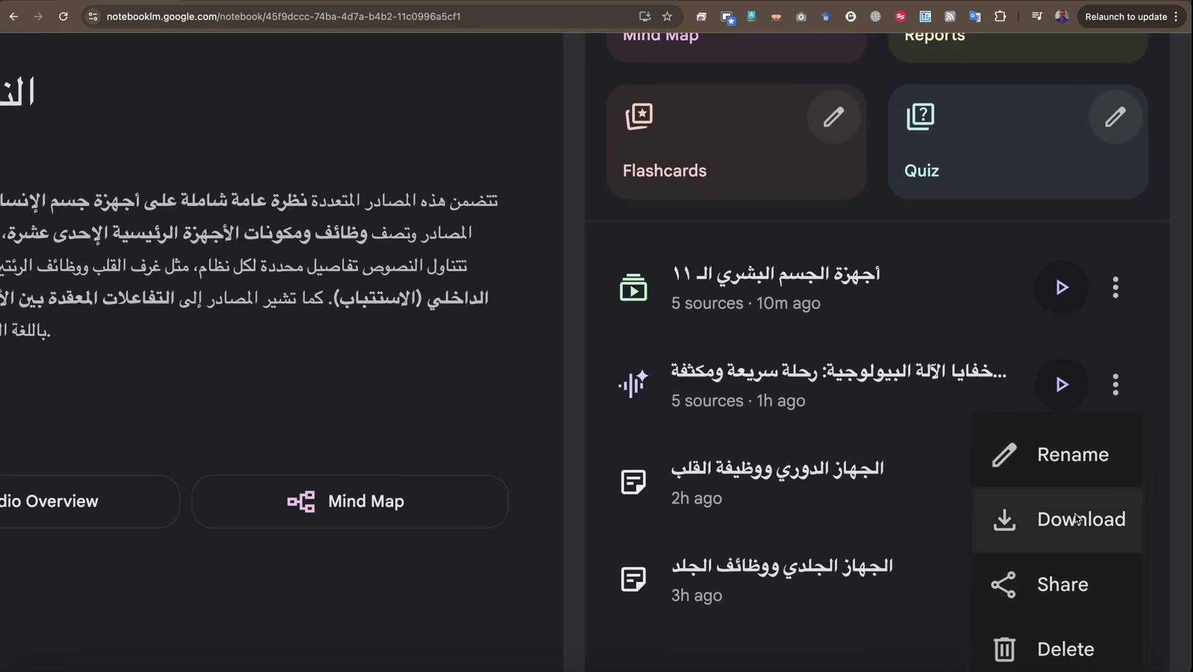
click(1115, 290)
click(1115, 289)
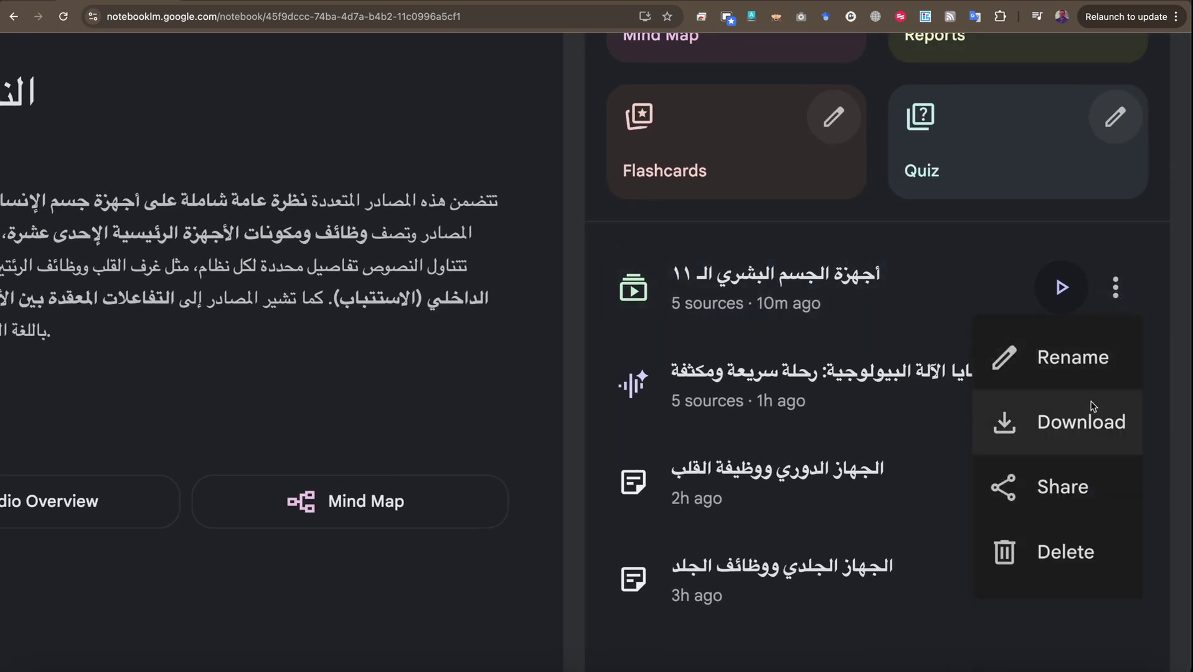
click(1142, 268)
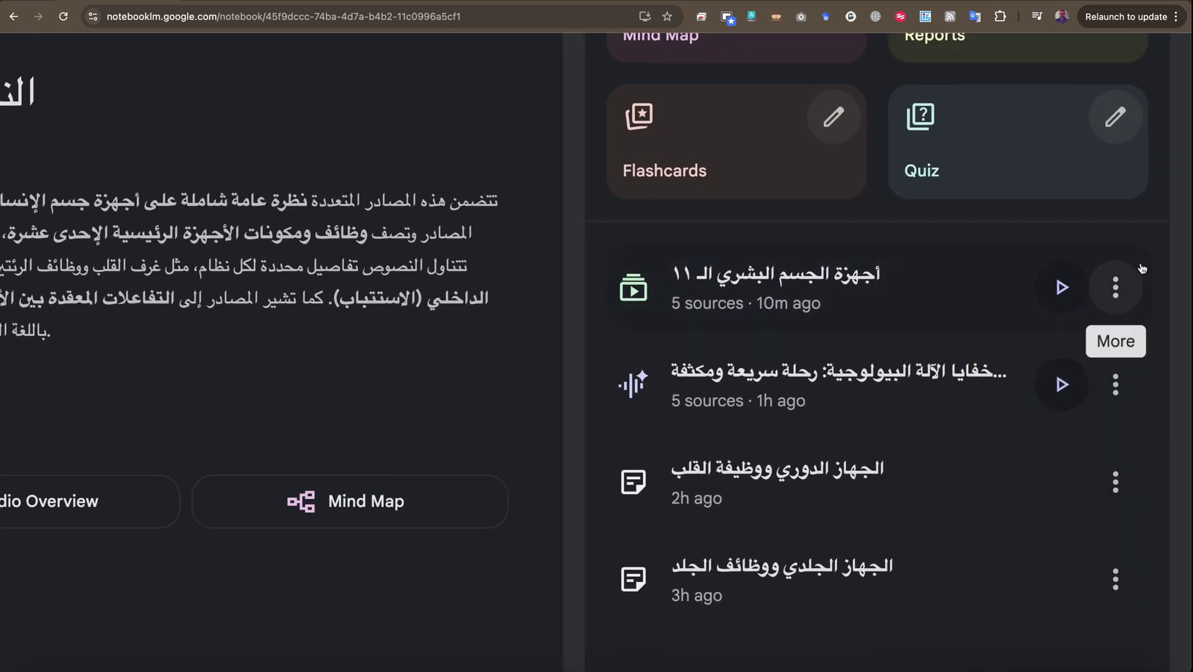
click(1115, 385)
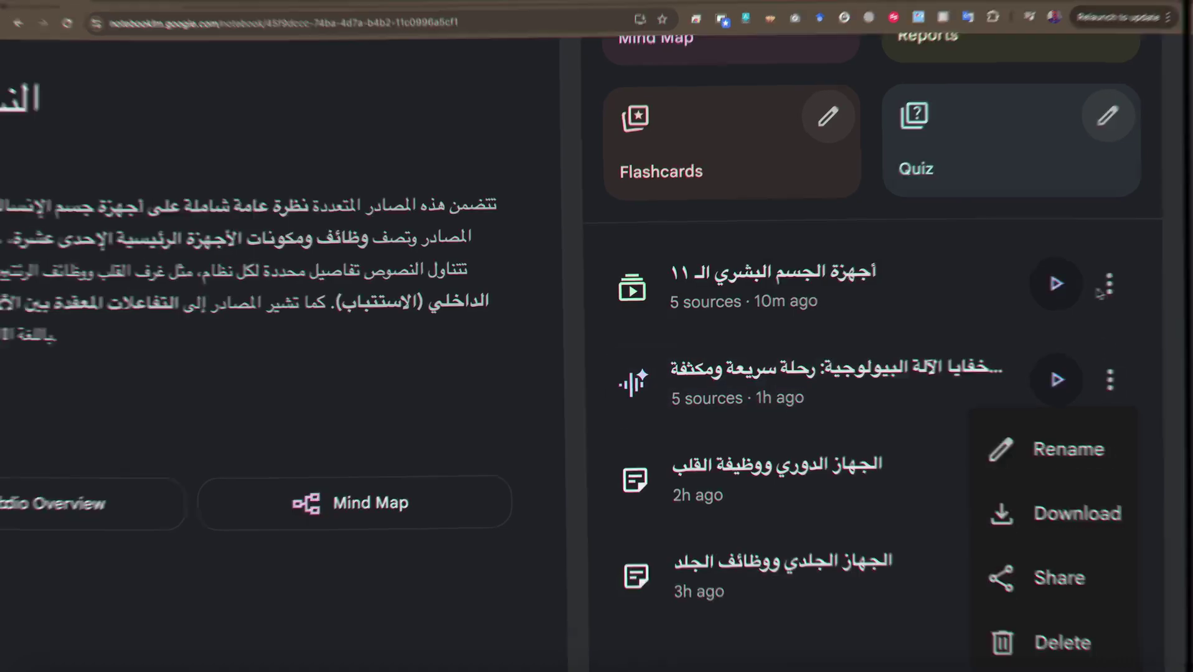
key(Escape)
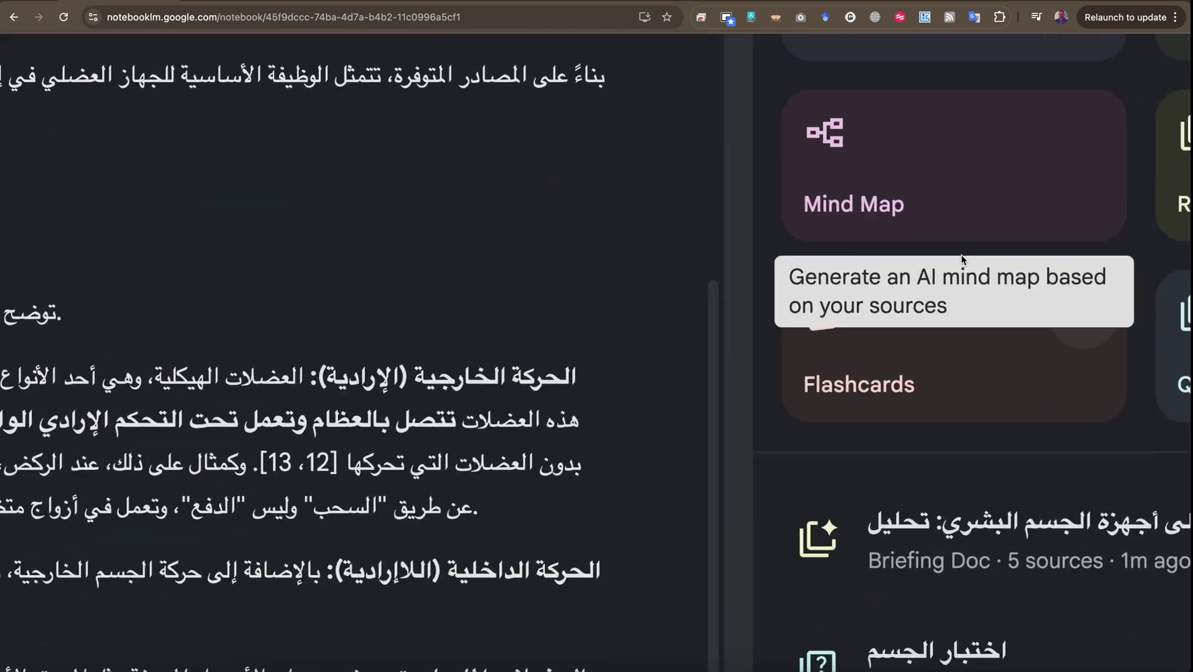
- Open the "أجهزة الجسم البشري وأنظمتها الرئيسية" mind map and expand its muscular, circulatory and urinary system branches
scroll(591, 281, up, 1)
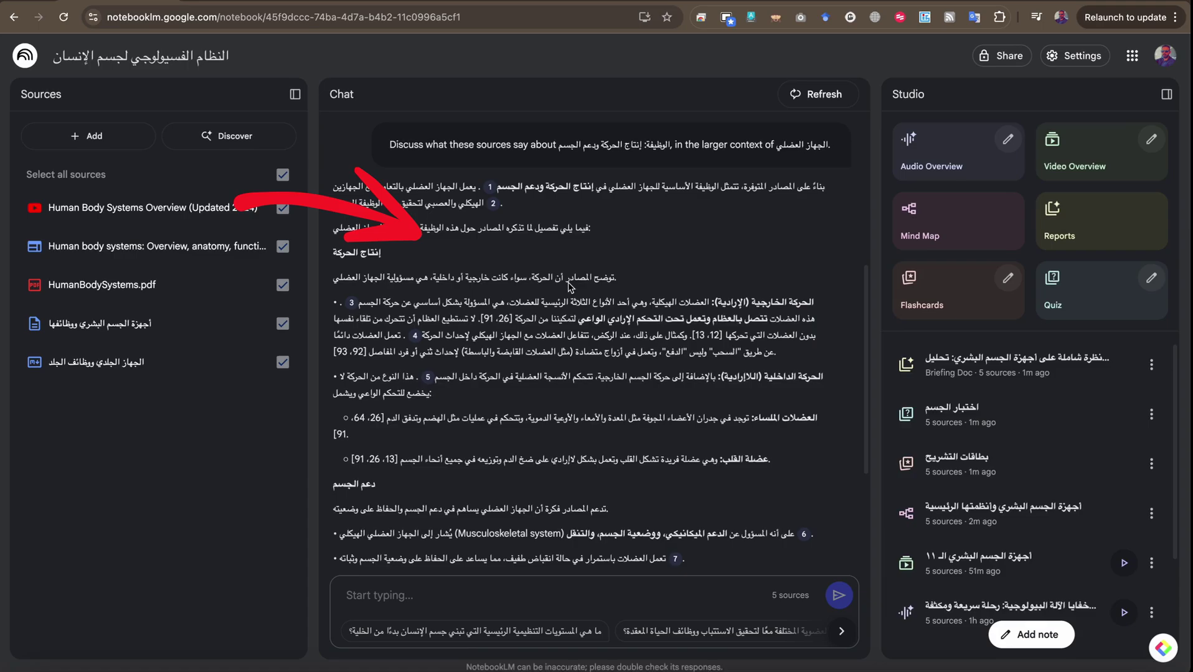
click(959, 511)
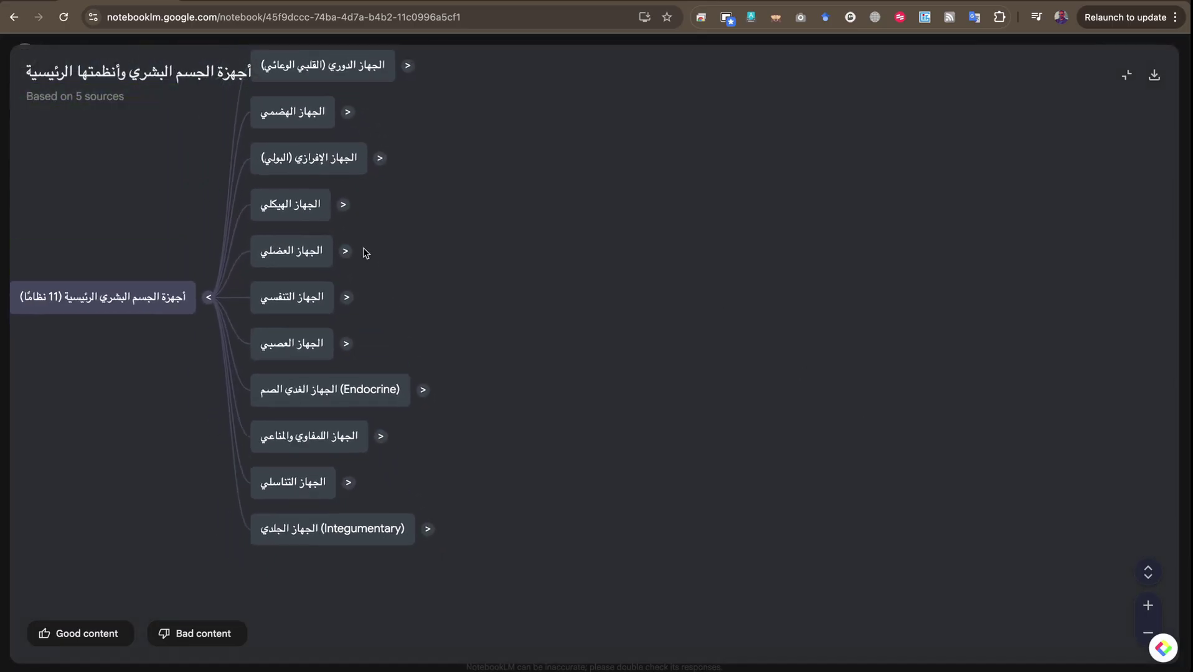
click(498, 296)
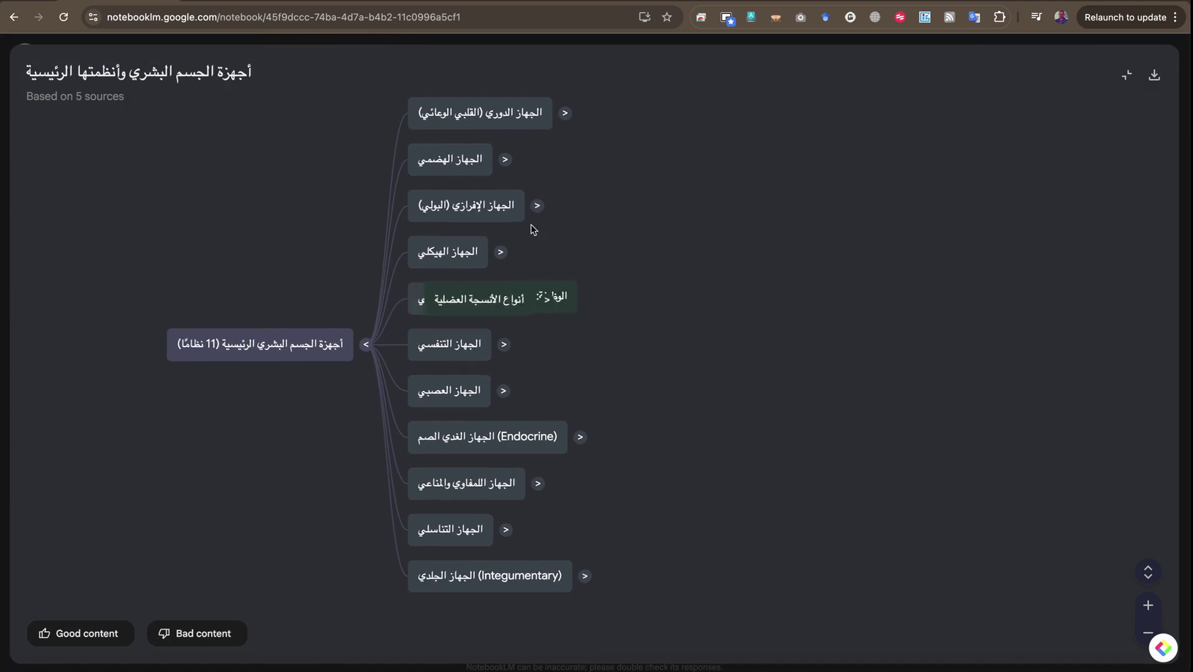
click(670, 170)
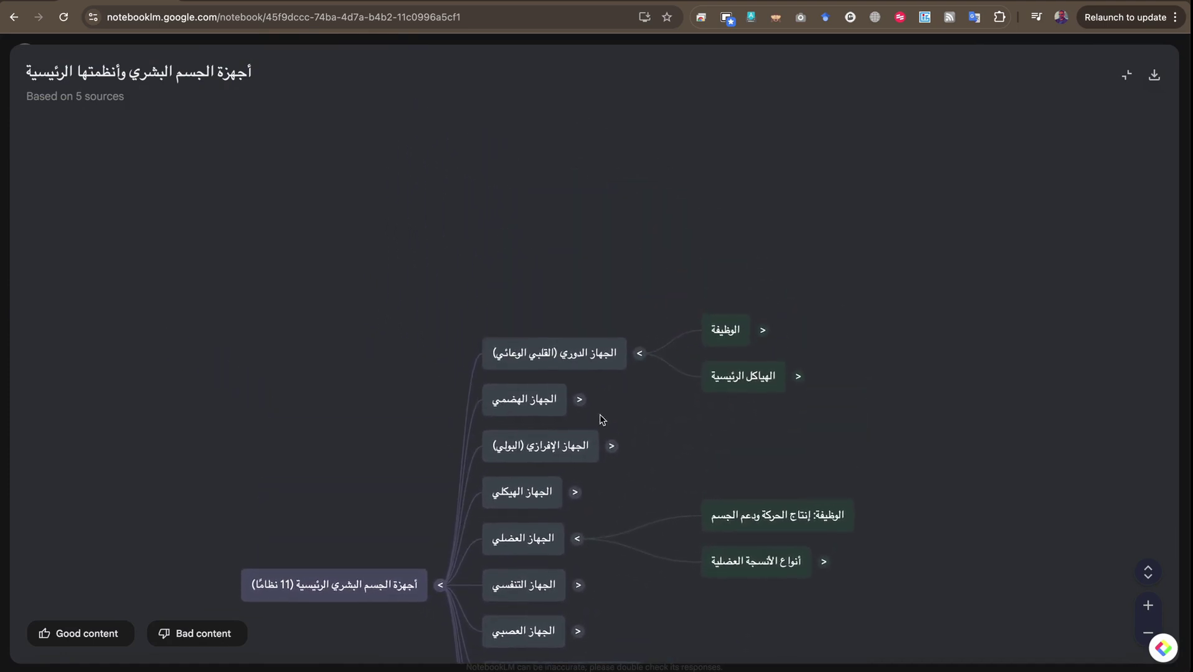
click(610, 449)
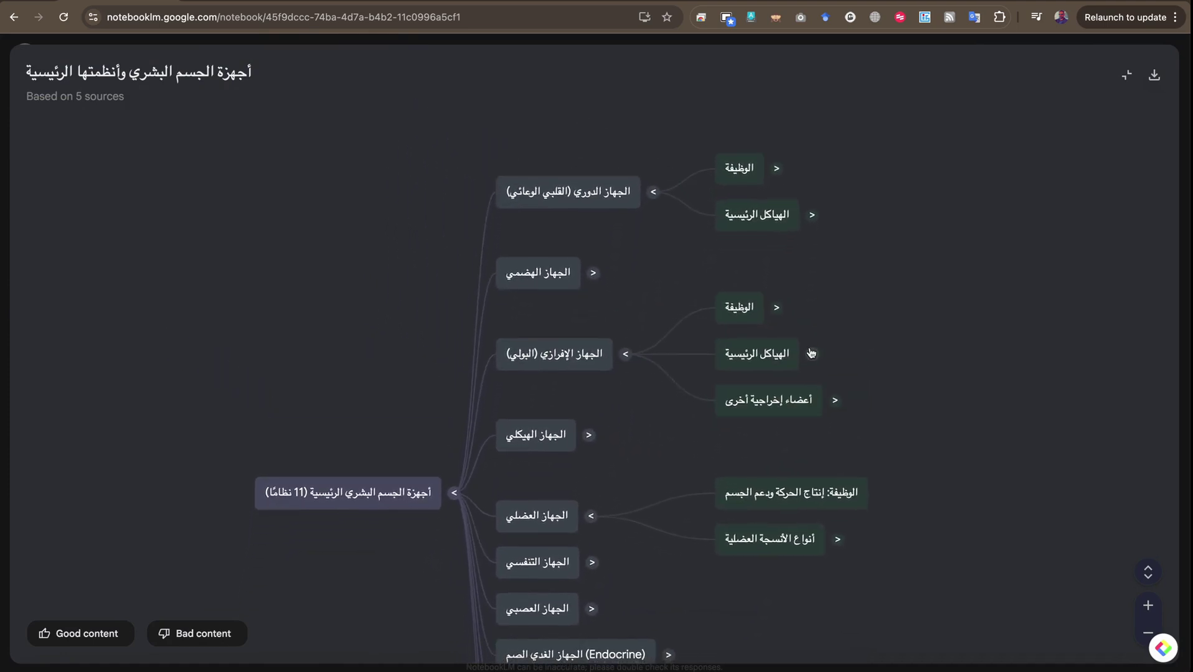
- Explore the urinary system's "الهياكل الرئيسية" and "أعضاء إخراجية أخرى" sub-branches, collapse the latter, and close the mind map
click(811, 352)
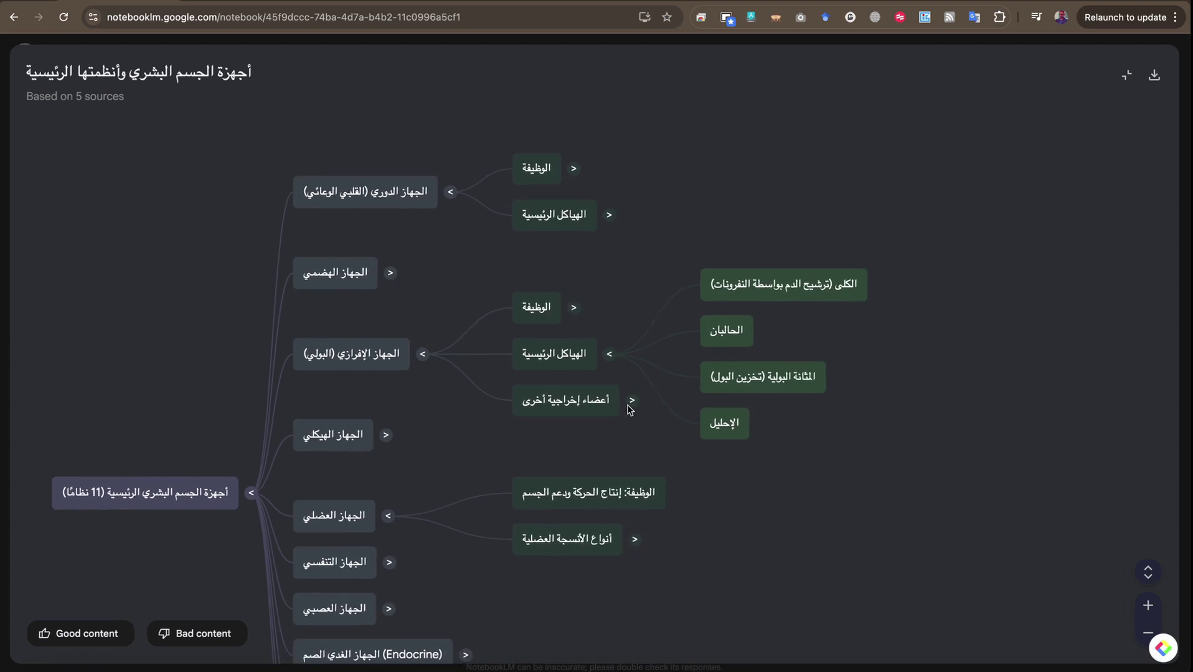
click(633, 402)
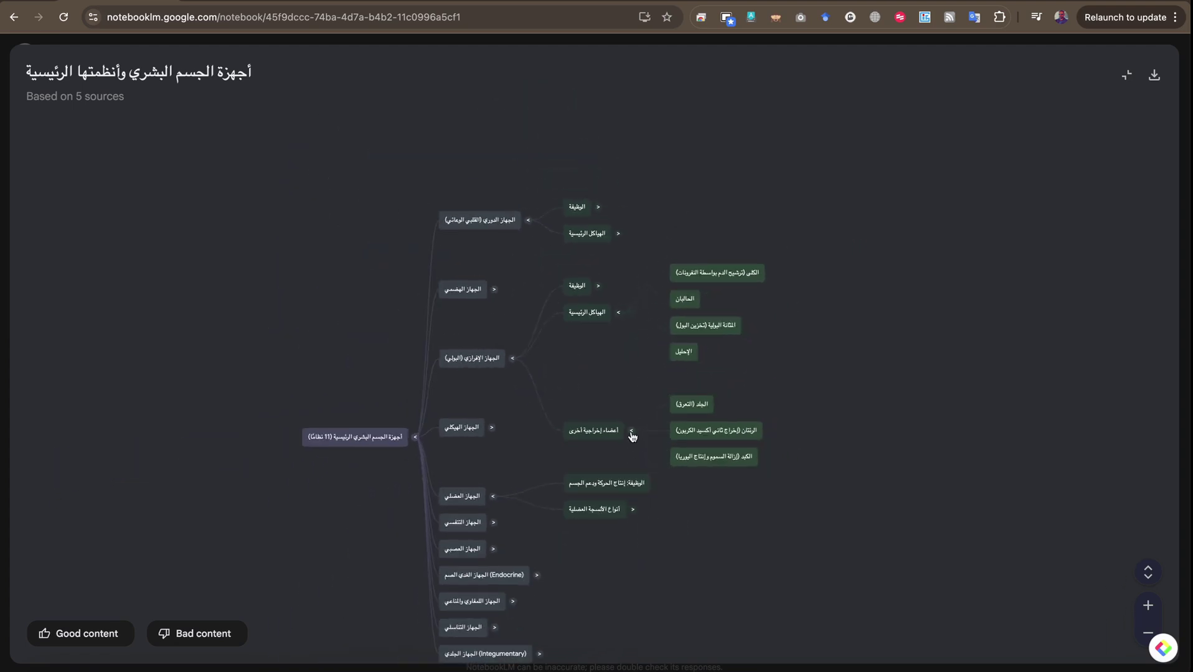
click(631, 432)
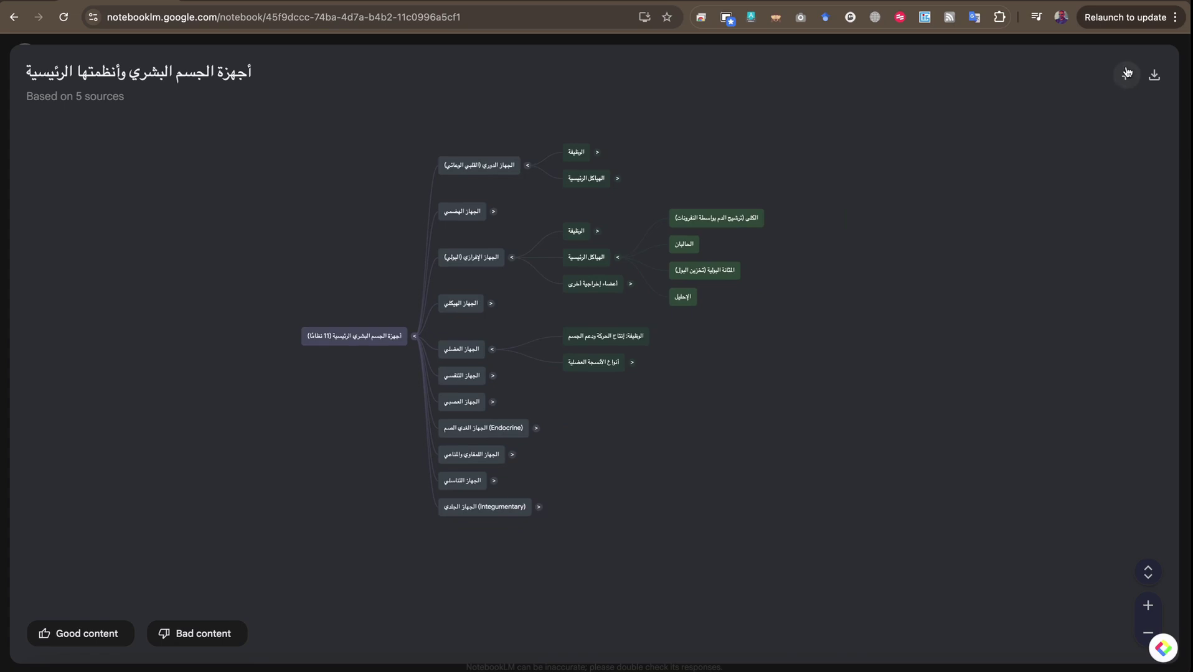
click(1127, 74)
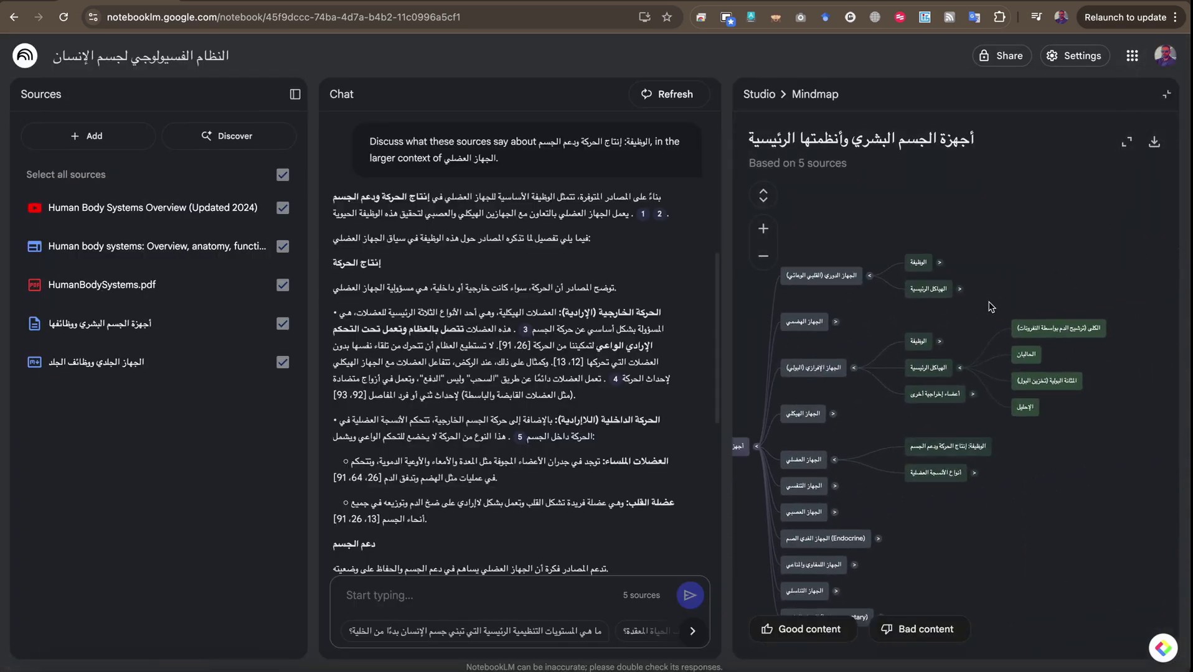
click(1166, 94)
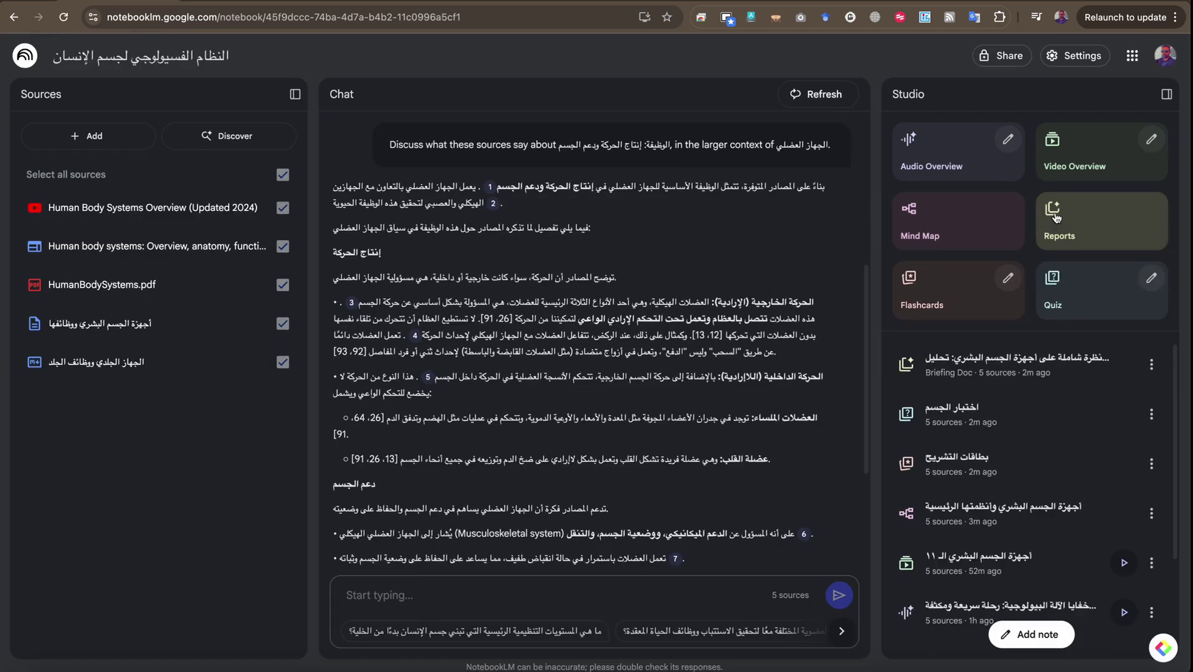
- Open the saved Briefing Doc on the human body systems, read through its sections, and return to the Studio outputs
click(989, 365)
scroll(961, 313, down, 3)
scroll(961, 312, down, 4)
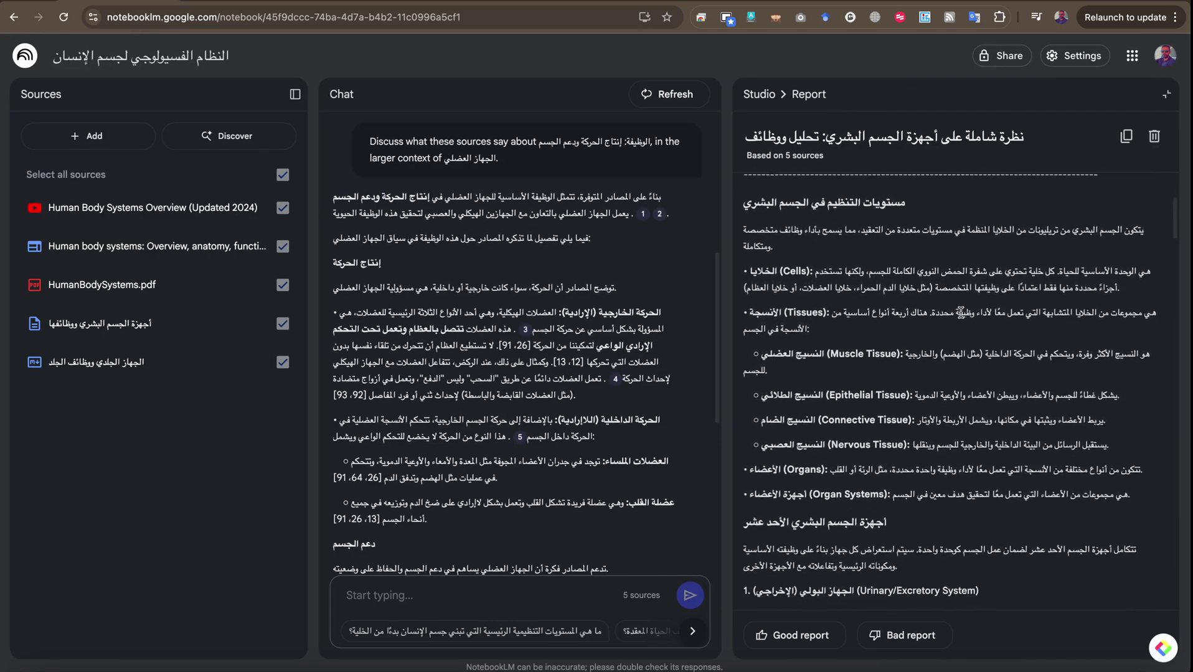
click(1177, 100)
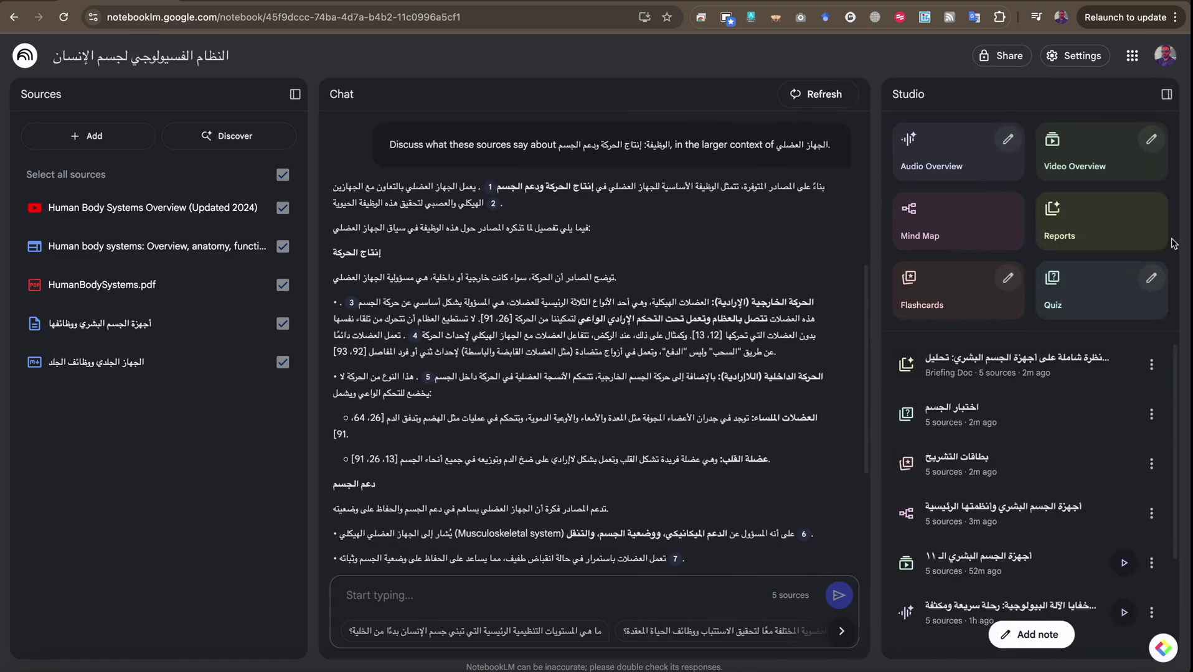
- Review the report formats and the Briefing Doc's language choices, and close the report creation without generating
click(1155, 213)
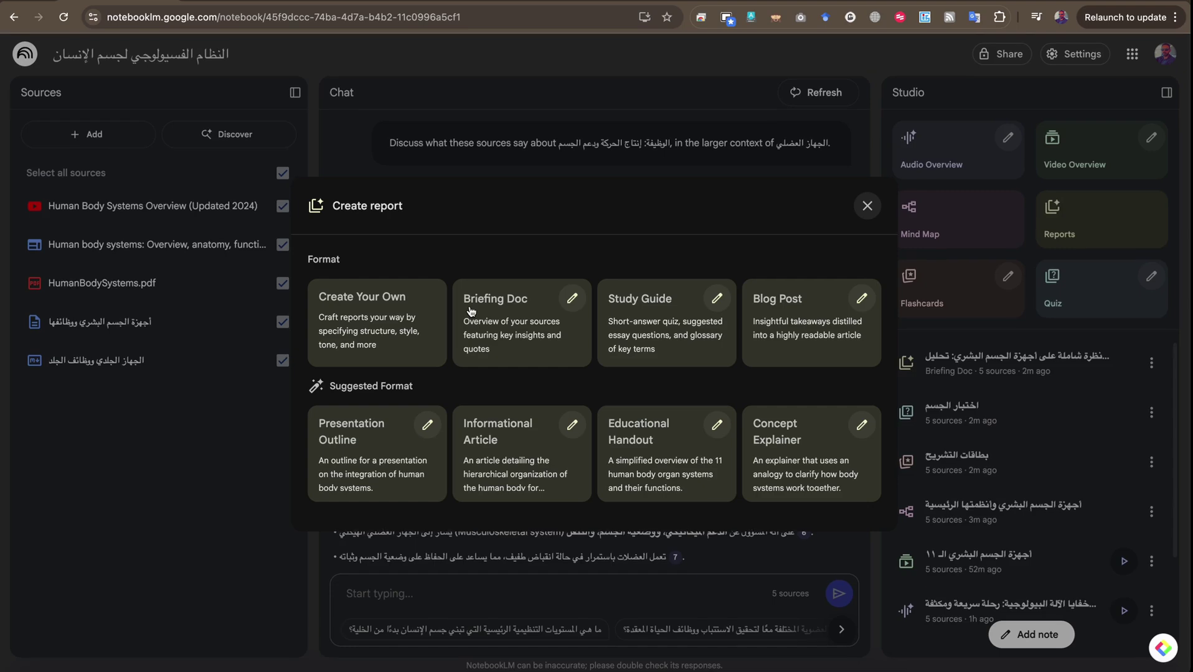
click(564, 287)
click(446, 334)
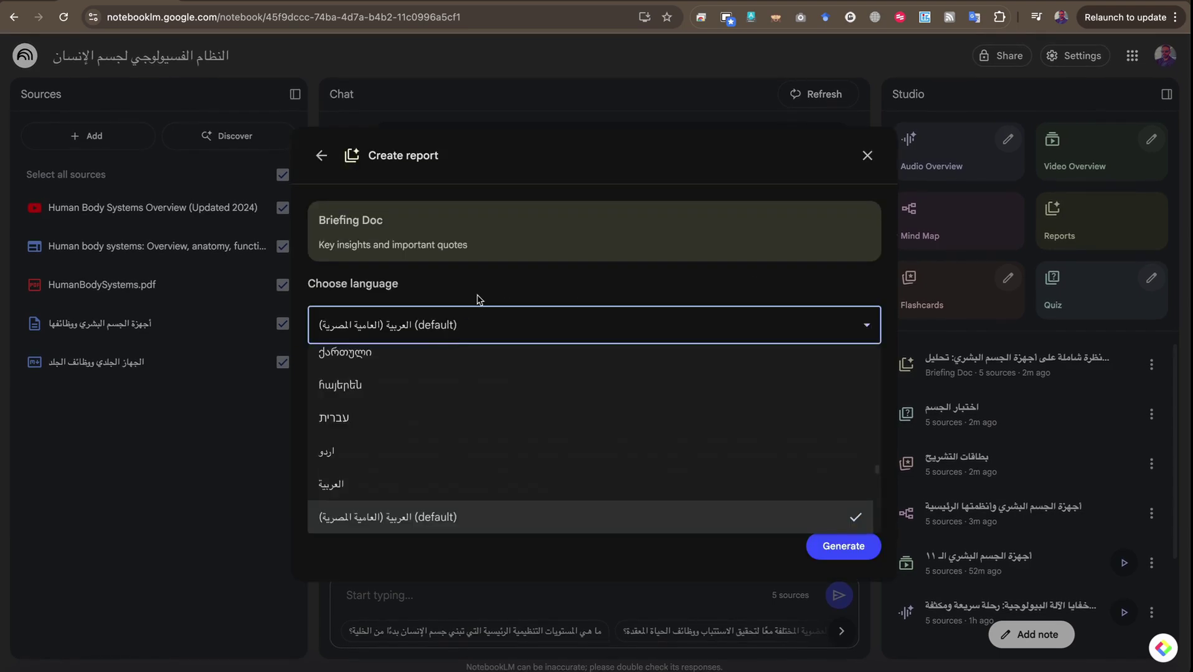
click(479, 299)
click(867, 155)
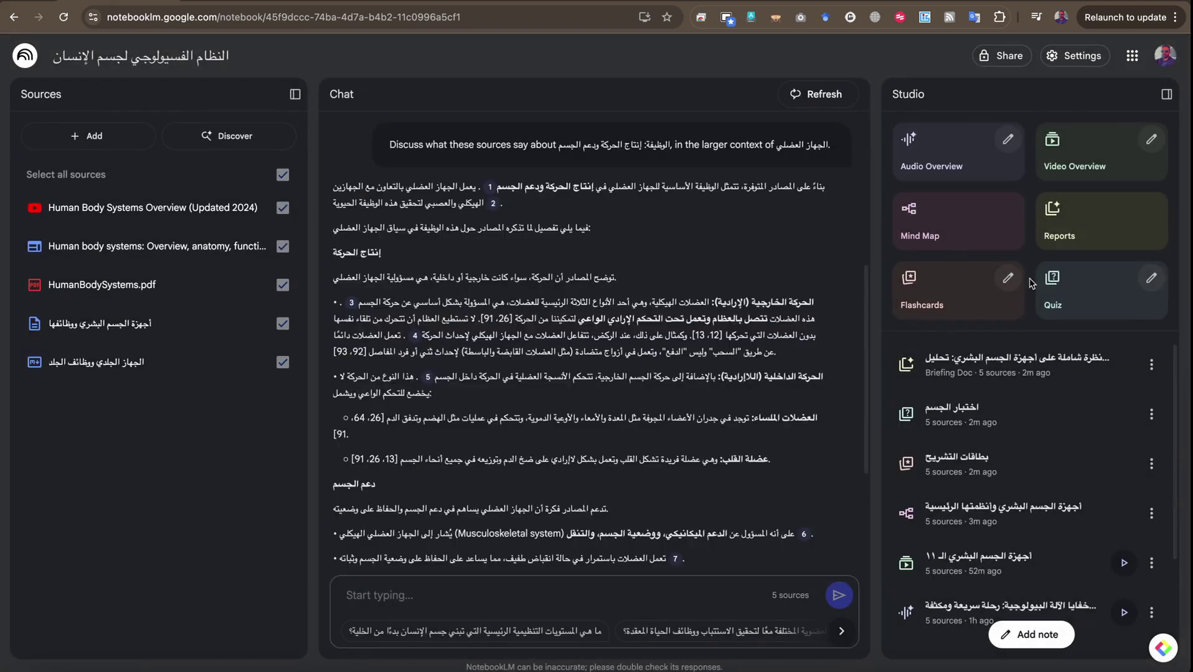
- Inspect the Blog Post report's language and description settings, and close them without generating
click(1099, 232)
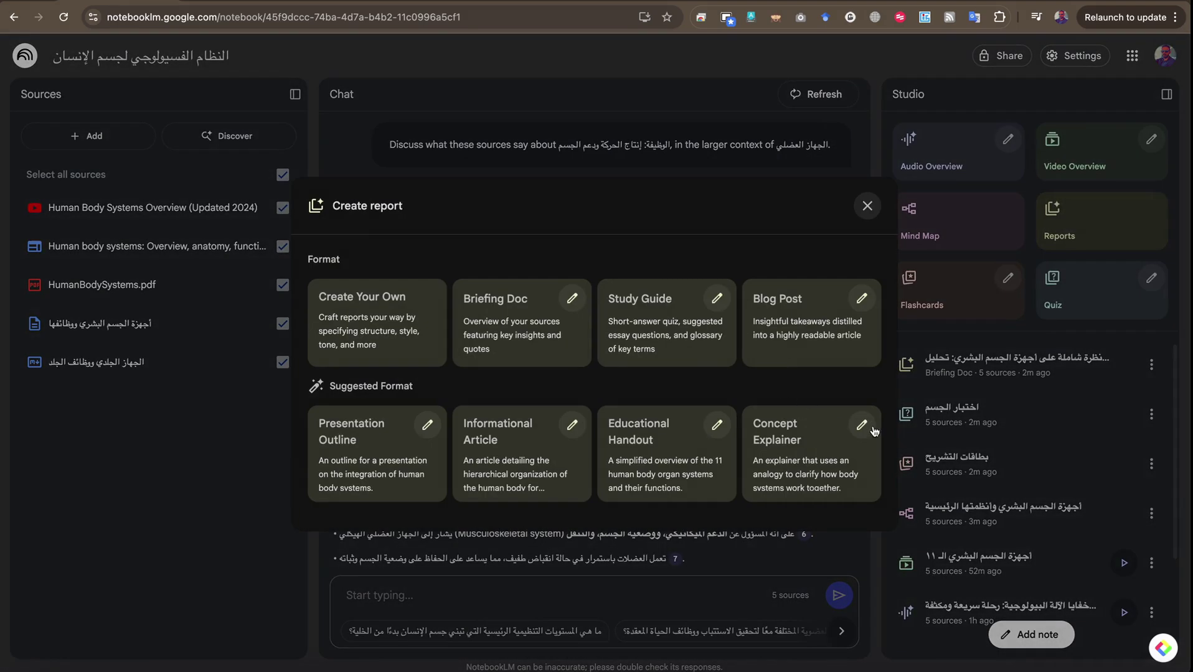
click(867, 303)
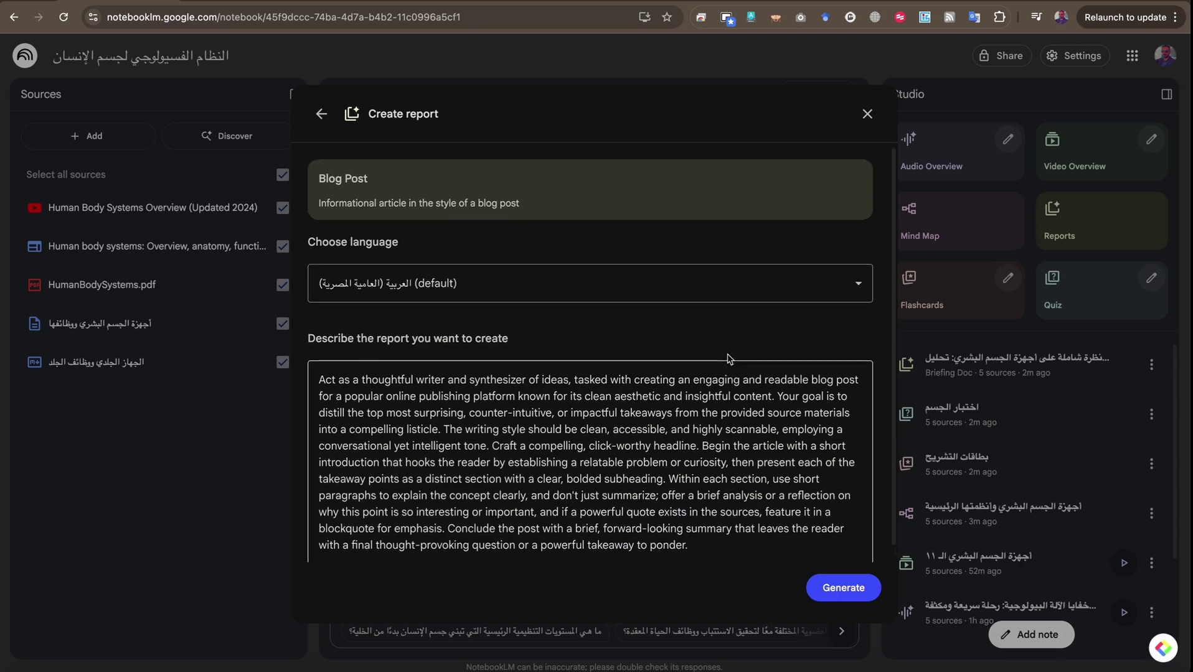
click(867, 114)
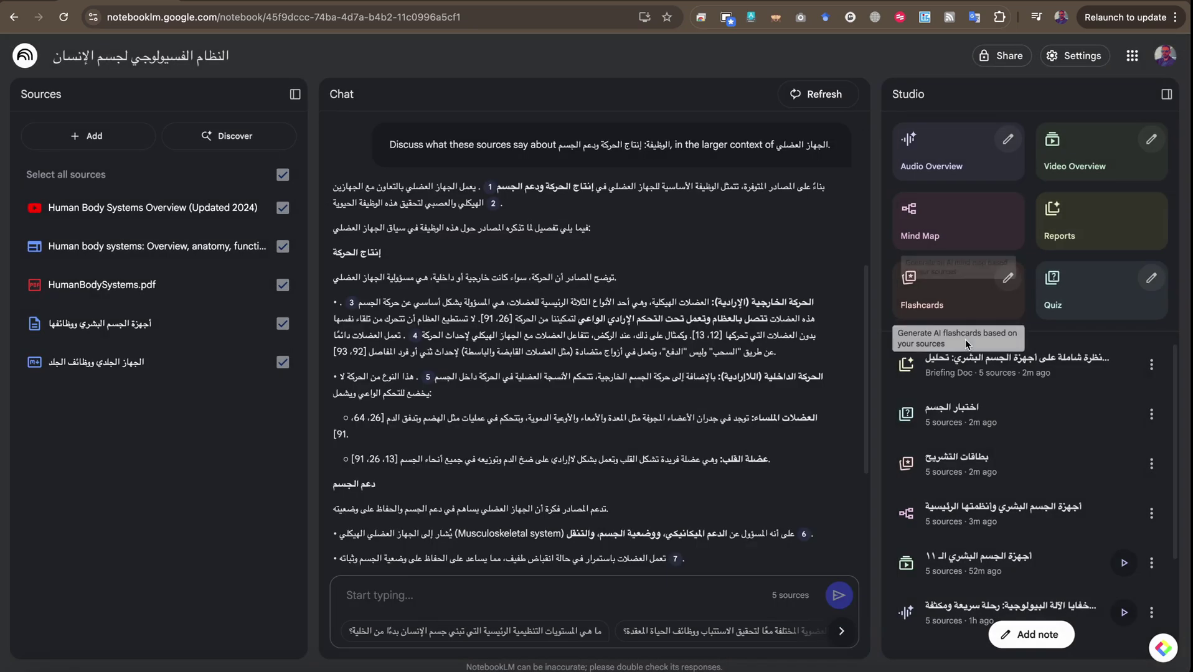
- Review the flashcard customization options for card count, difficulty and topic, and close them without generating
scroll(736, 412, down, 2)
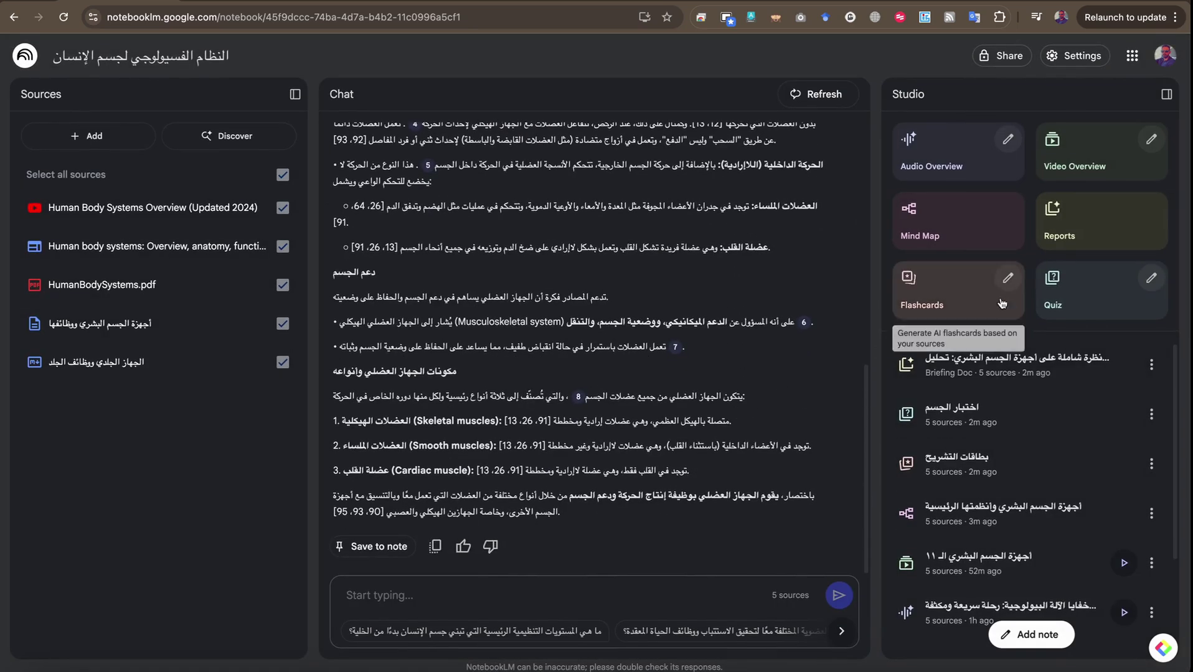
scroll(1012, 293, right, 3)
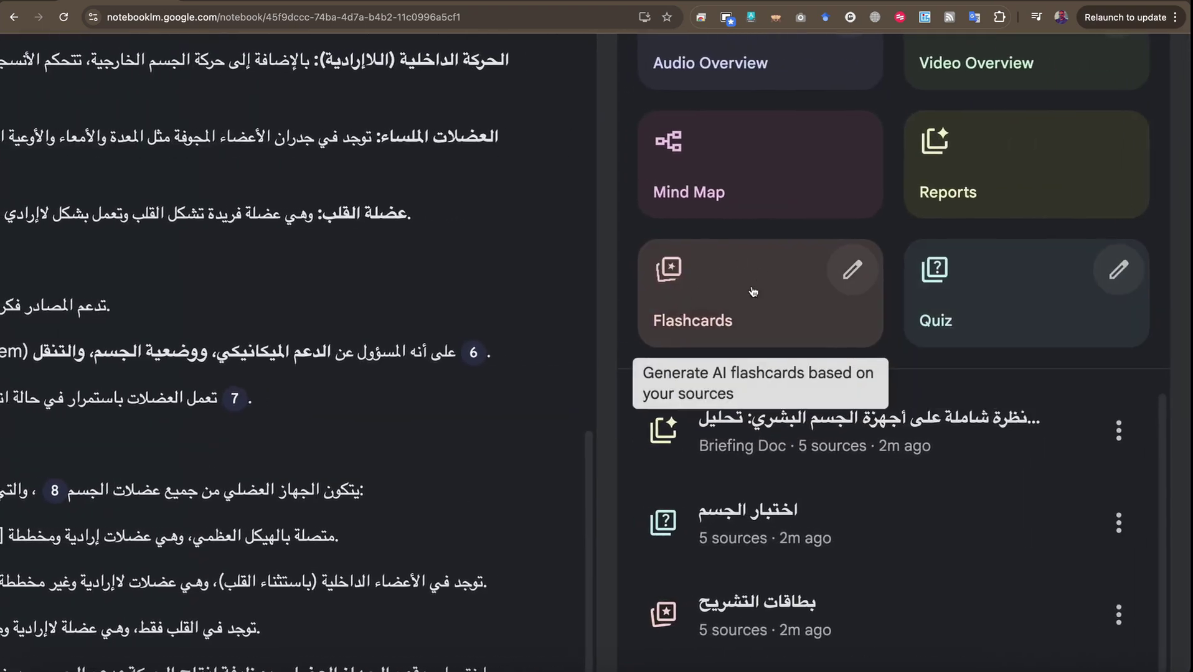
click(850, 270)
scroll(830, 285, down, 5)
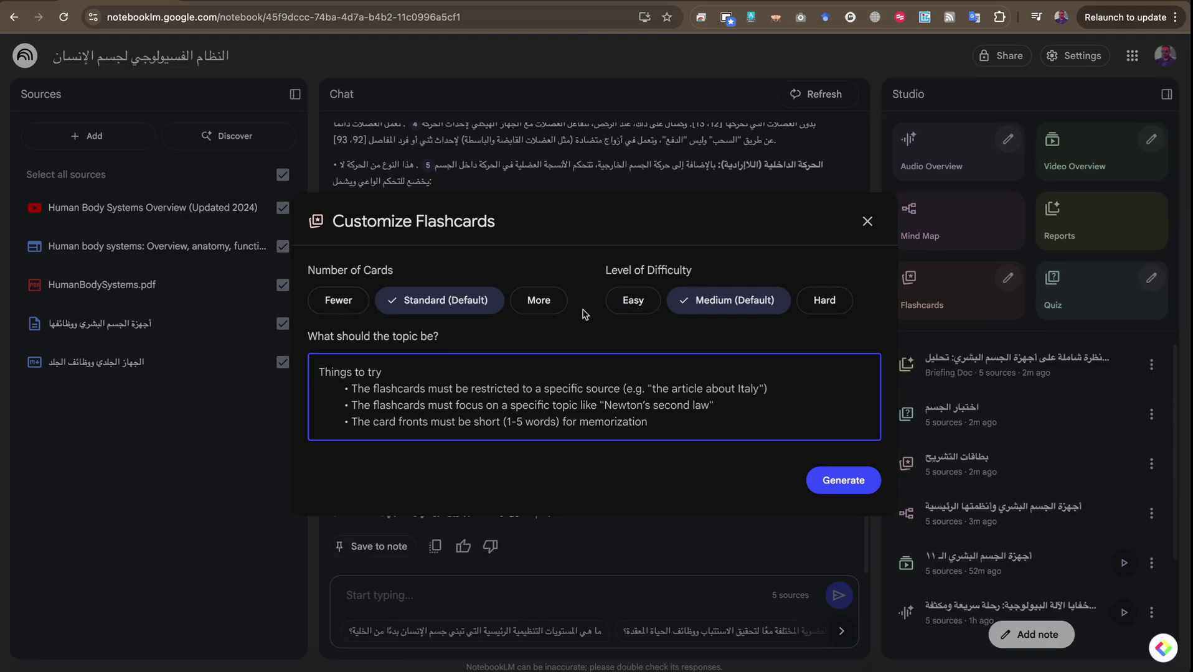
click(865, 222)
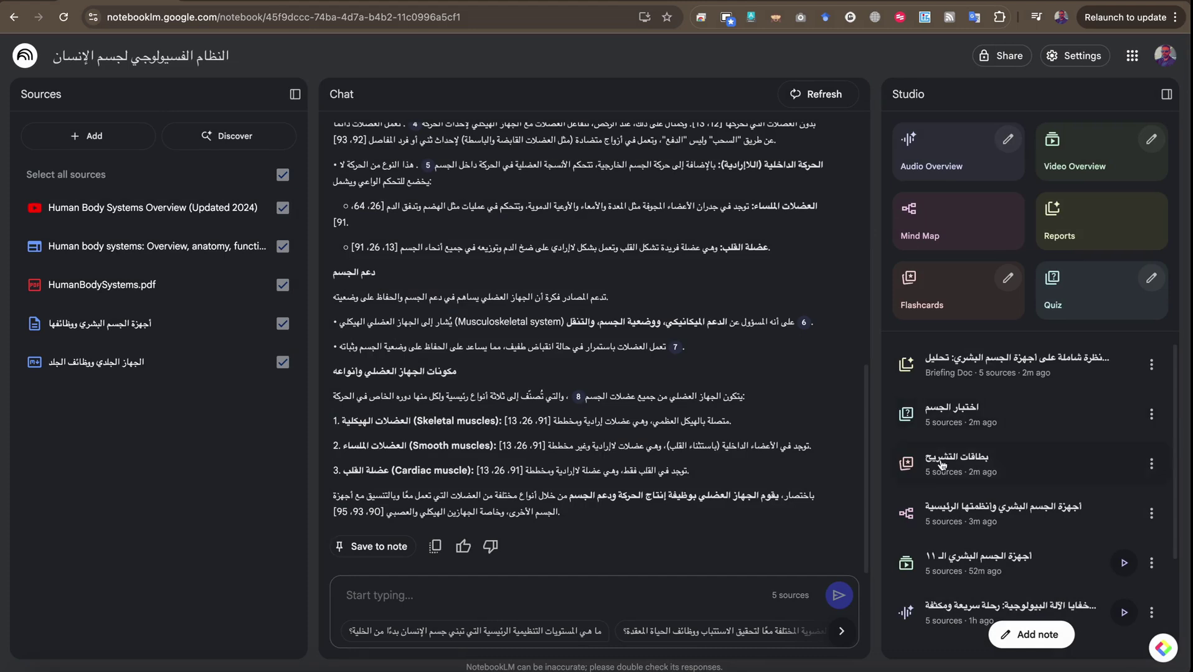
- Generate a new set of flashcards with the default settings and open the saved "بطاقات التشريح" deck
click(929, 299)
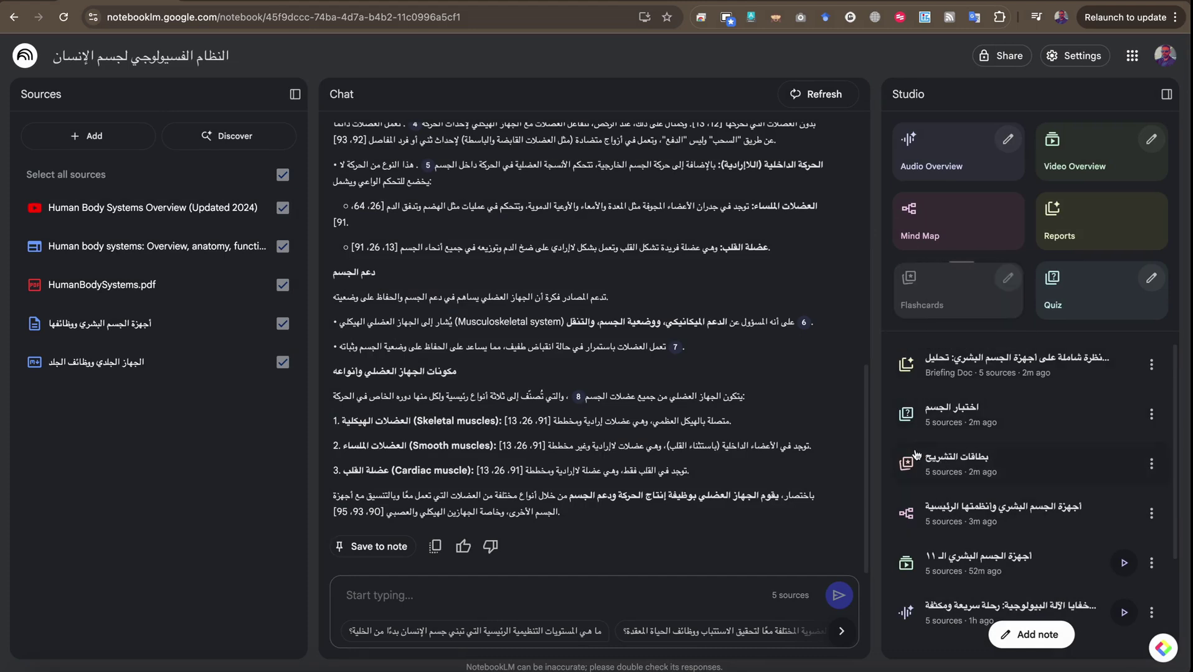
click(941, 465)
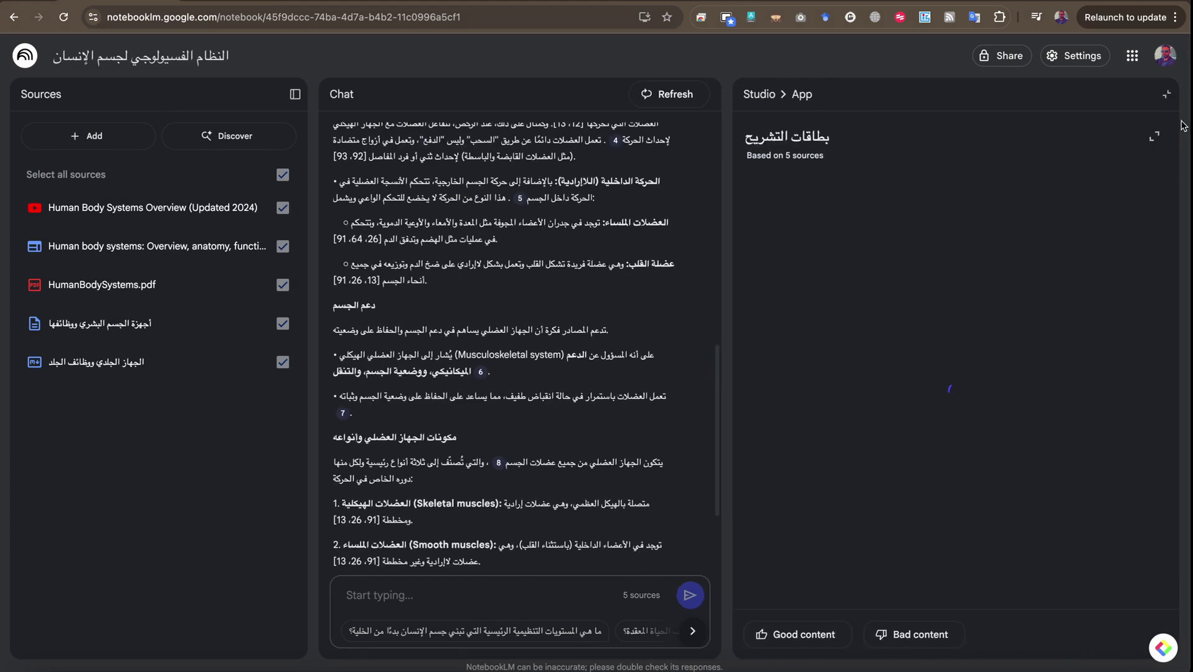